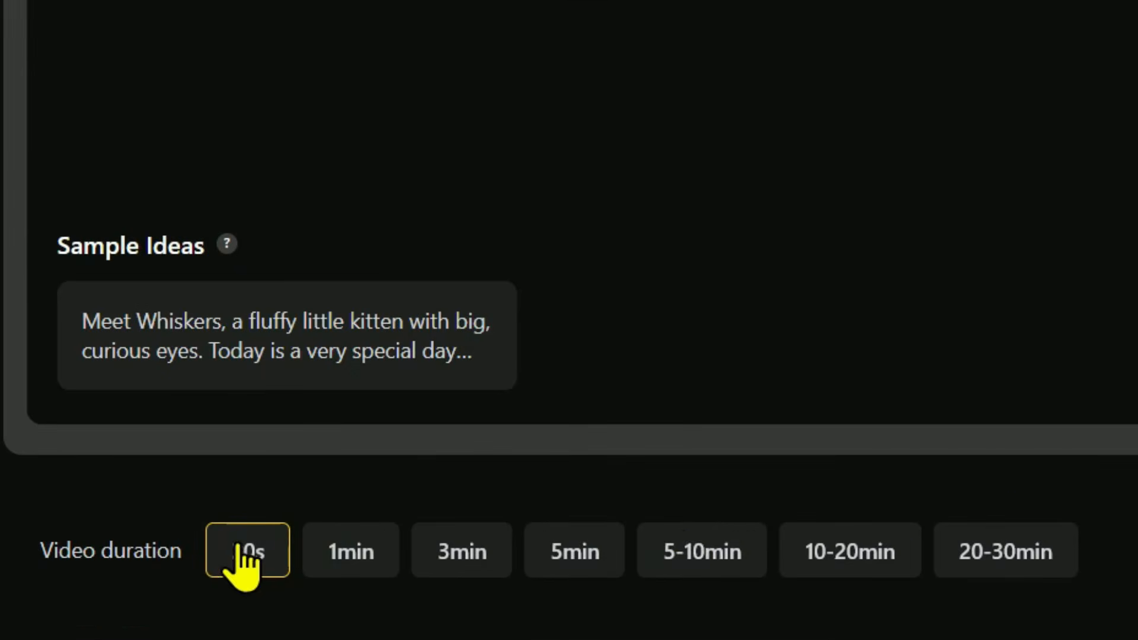
left_click(1010, 551)
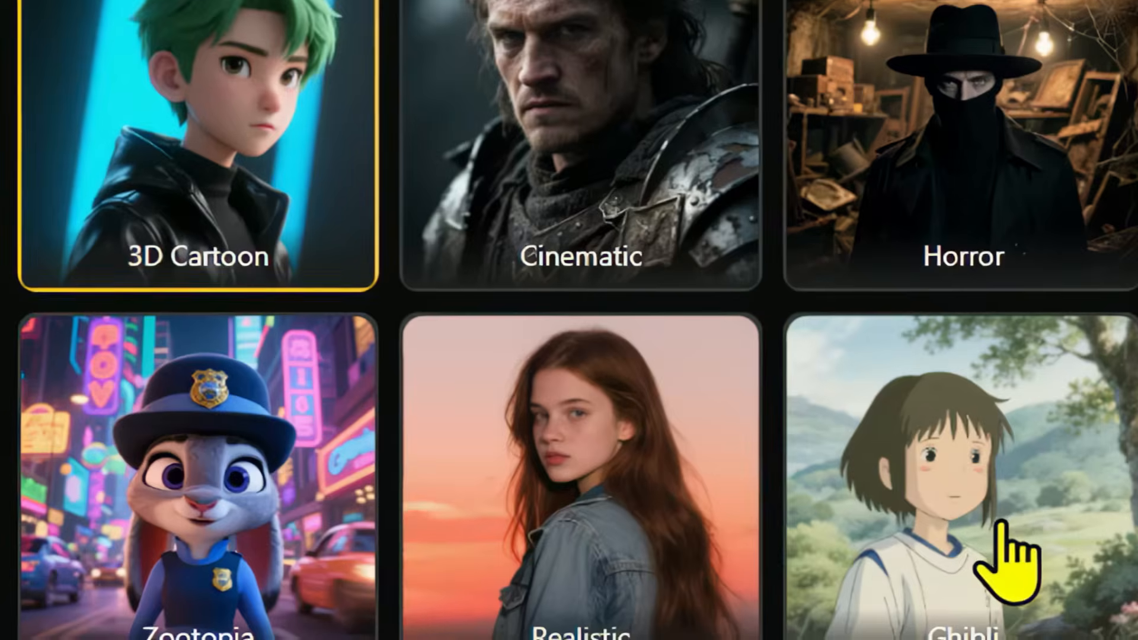
scroll(1003, 553, "down", 10)
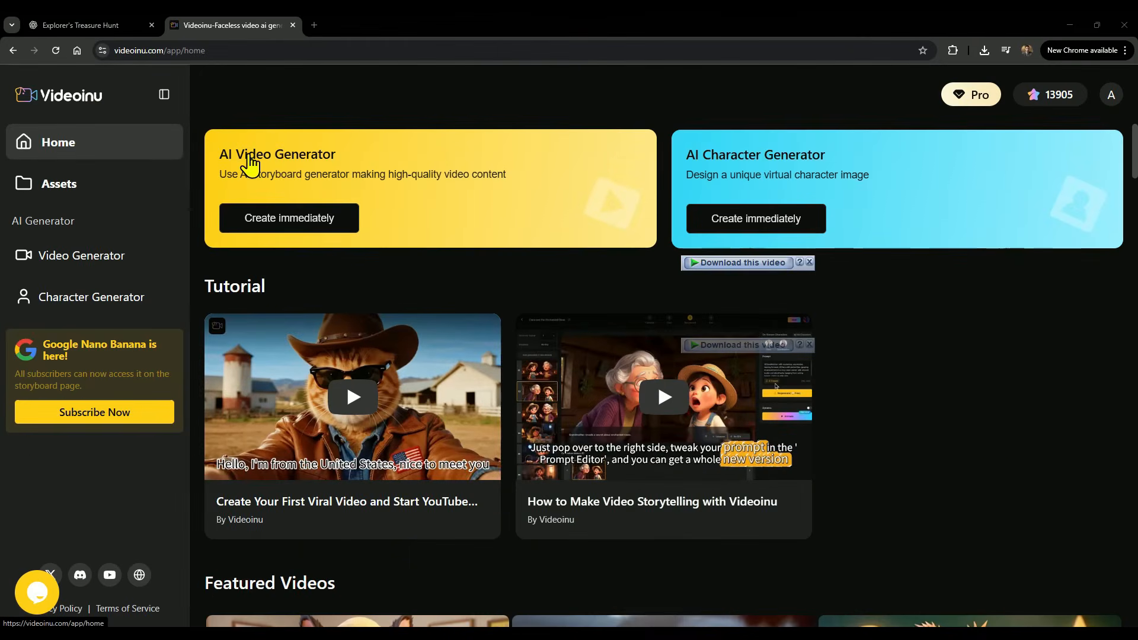
Scroll through the featured videos on the Videoinu home page.
scroll(282, 178, "down", 3)
scroll(280, 203, "down", 5)
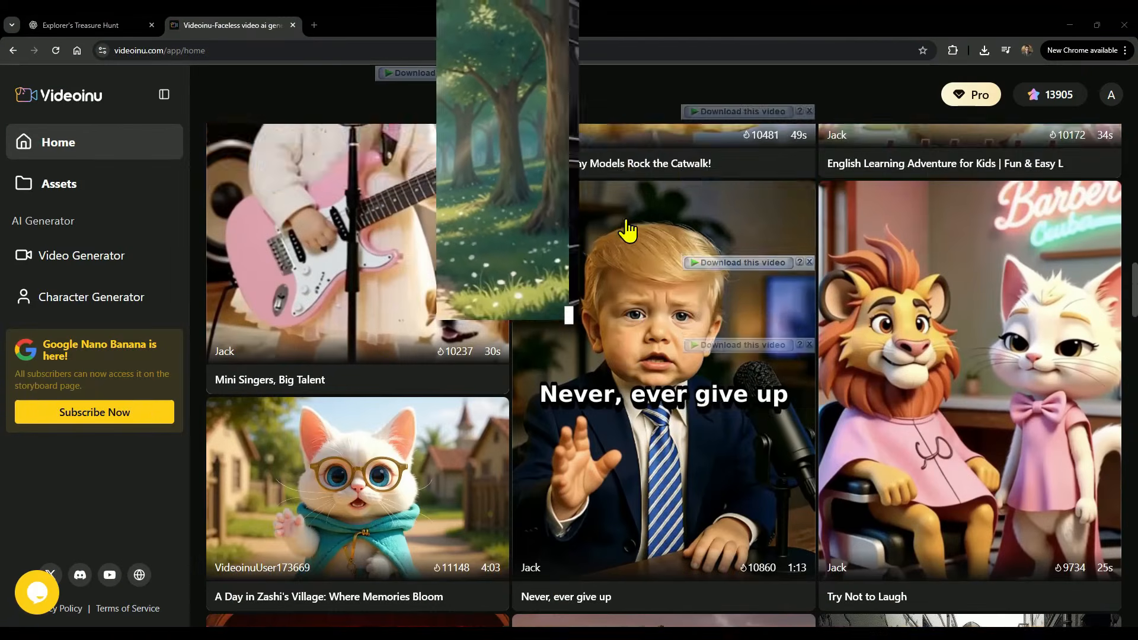
scroll(628, 249, "down", 1)
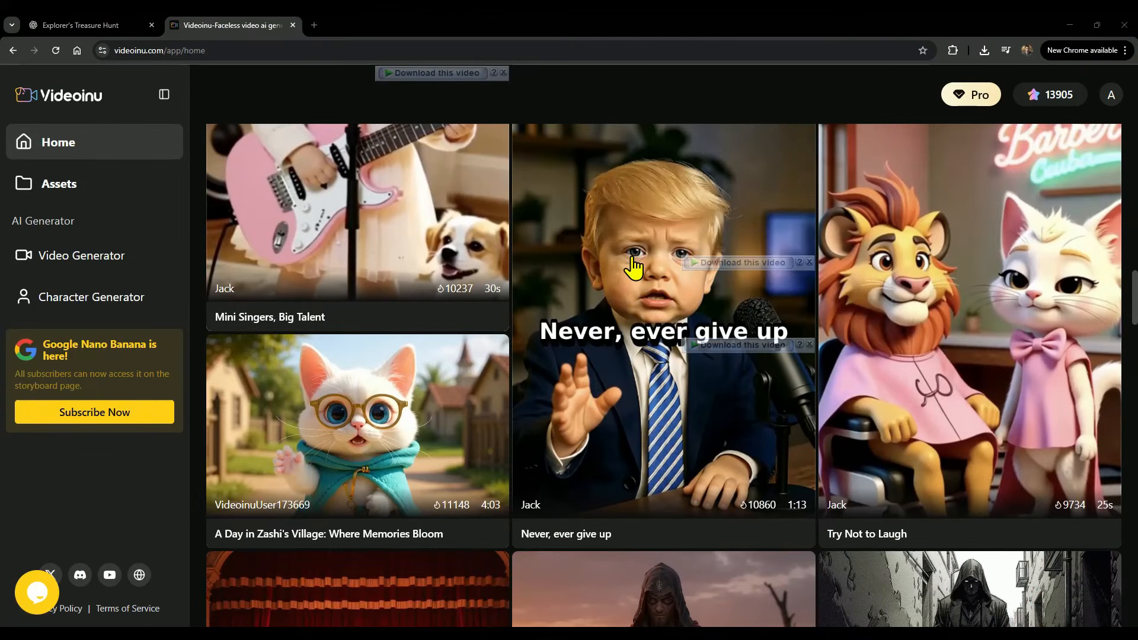
scroll(633, 266, "down", 7)
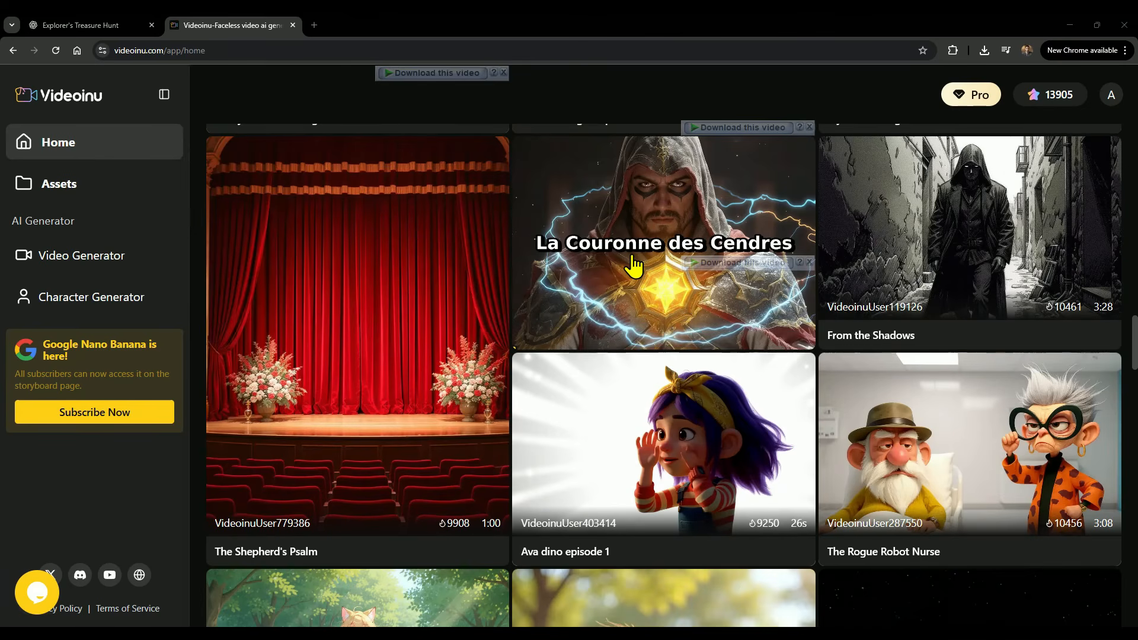
scroll(633, 266, "down", 6)
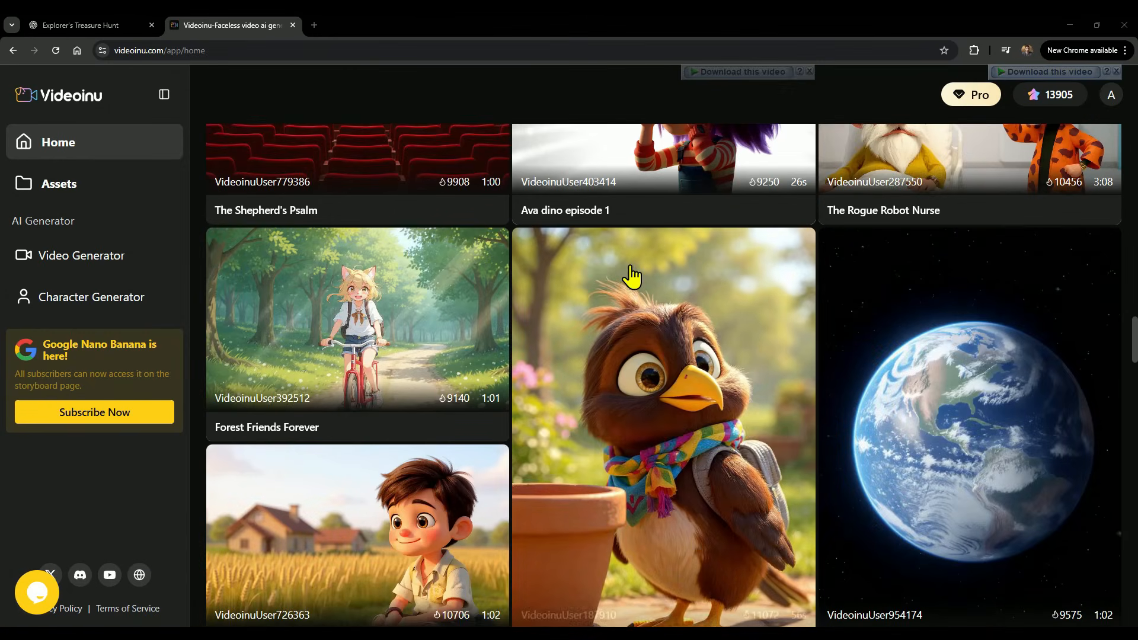
scroll(631, 278, "up", 1)
scroll(629, 278, "up", 15)
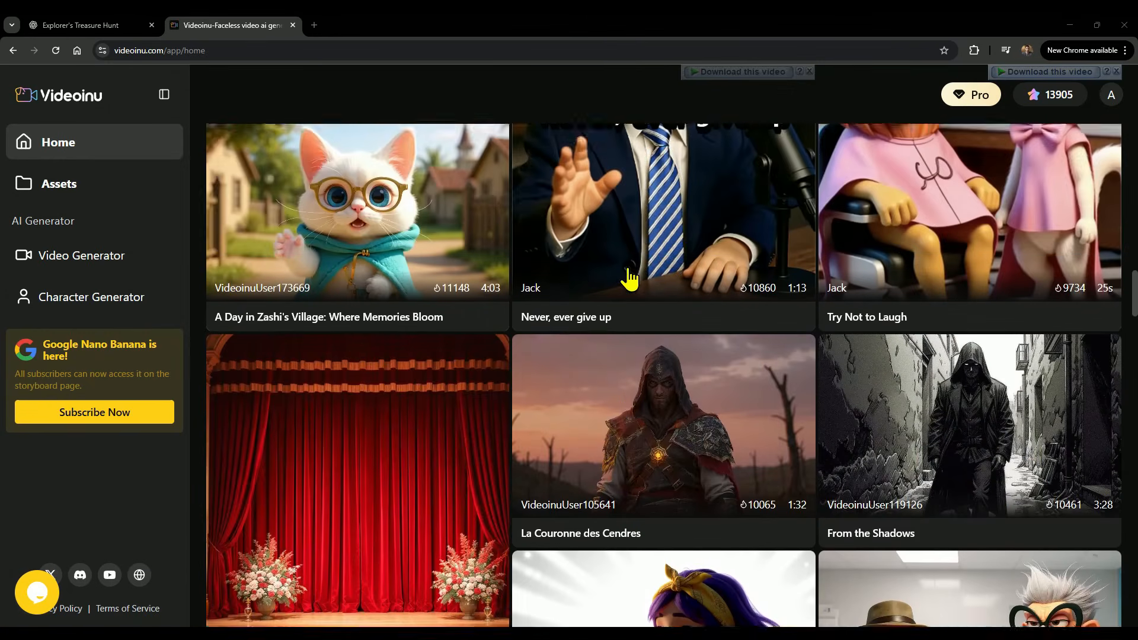
scroll(629, 277, "up", 15)
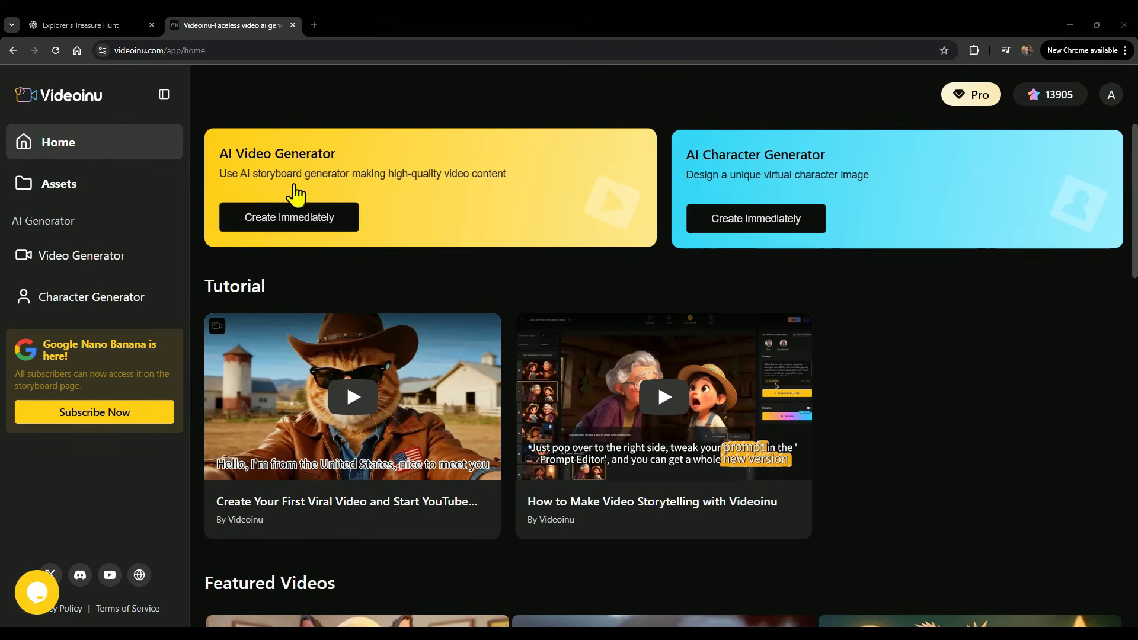
Open the AI Video Generator and review the video language options, leaving English.
left_click(263, 218)
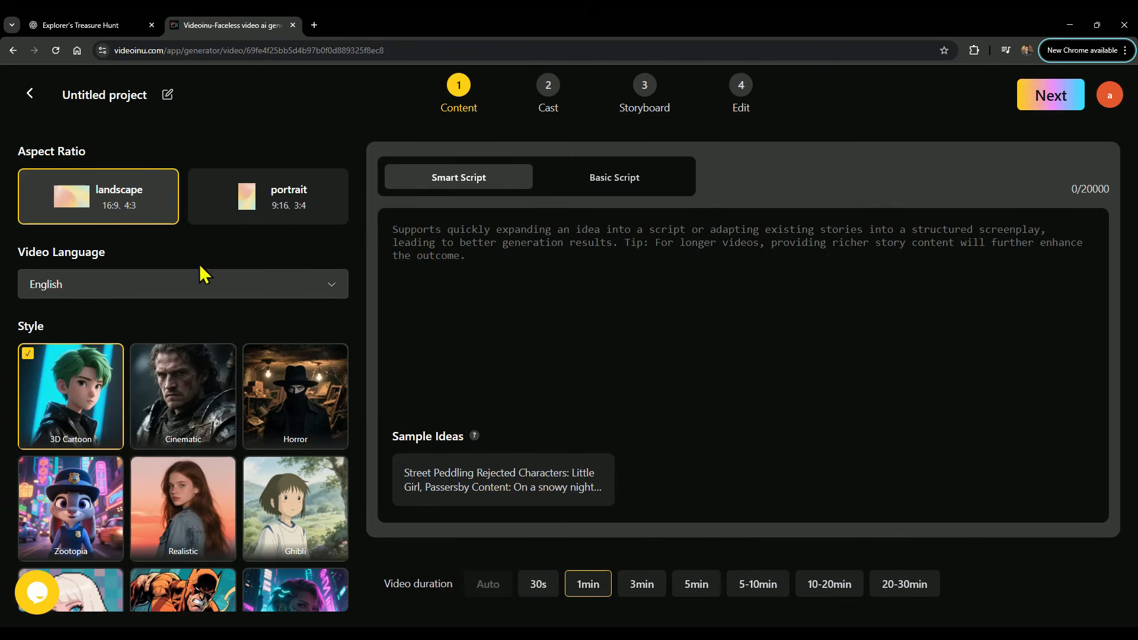
left_click(196, 287)
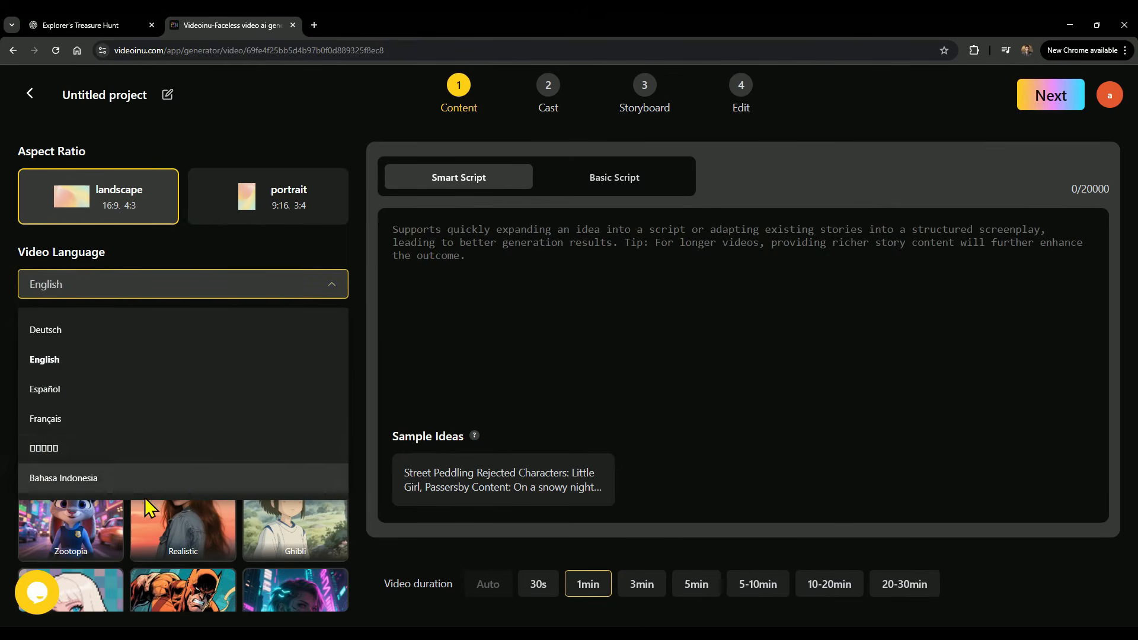
left_click(148, 290)
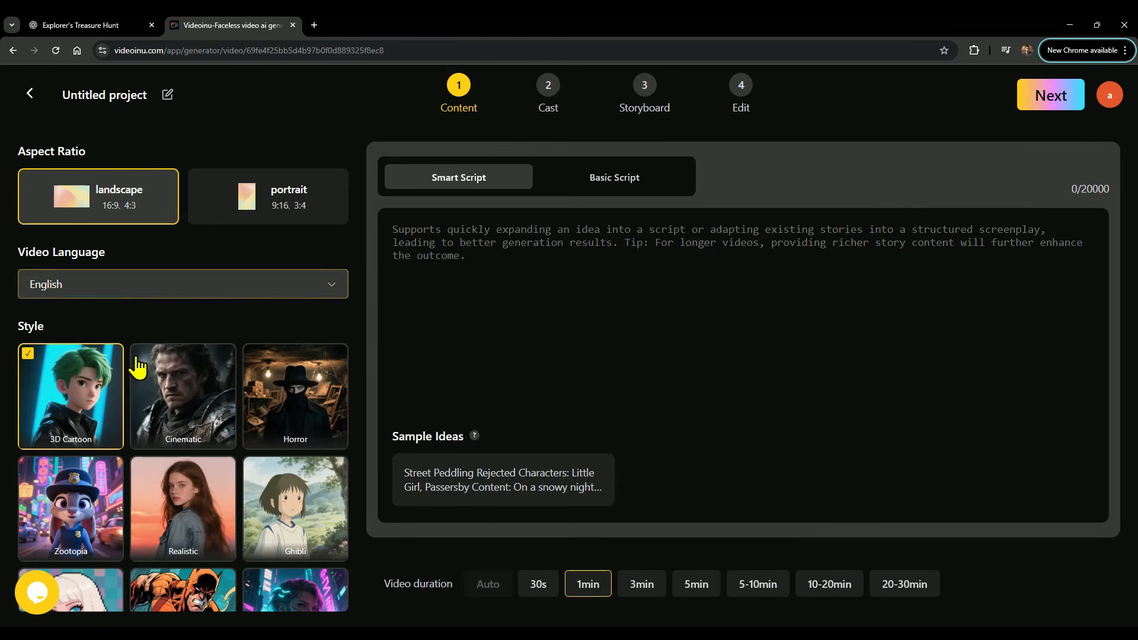
Browse the style presets and select the 3D Cartoon style.
left_click(172, 411)
left_click(289, 401)
scroll(144, 401, "down", 3)
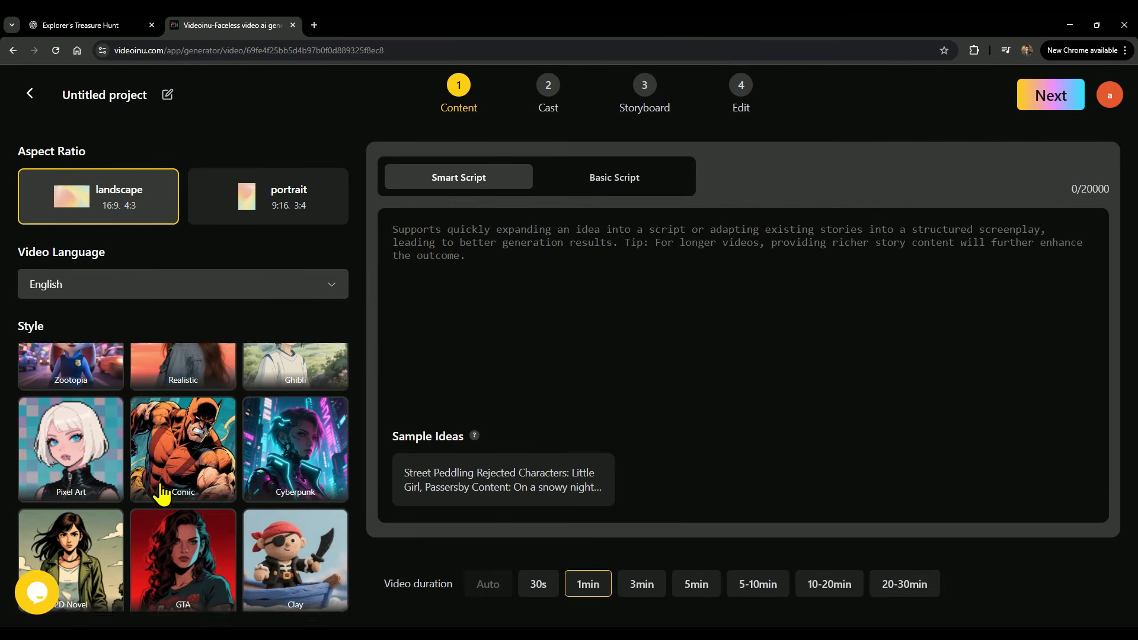
scroll(160, 495, "up", 3)
left_click(67, 394)
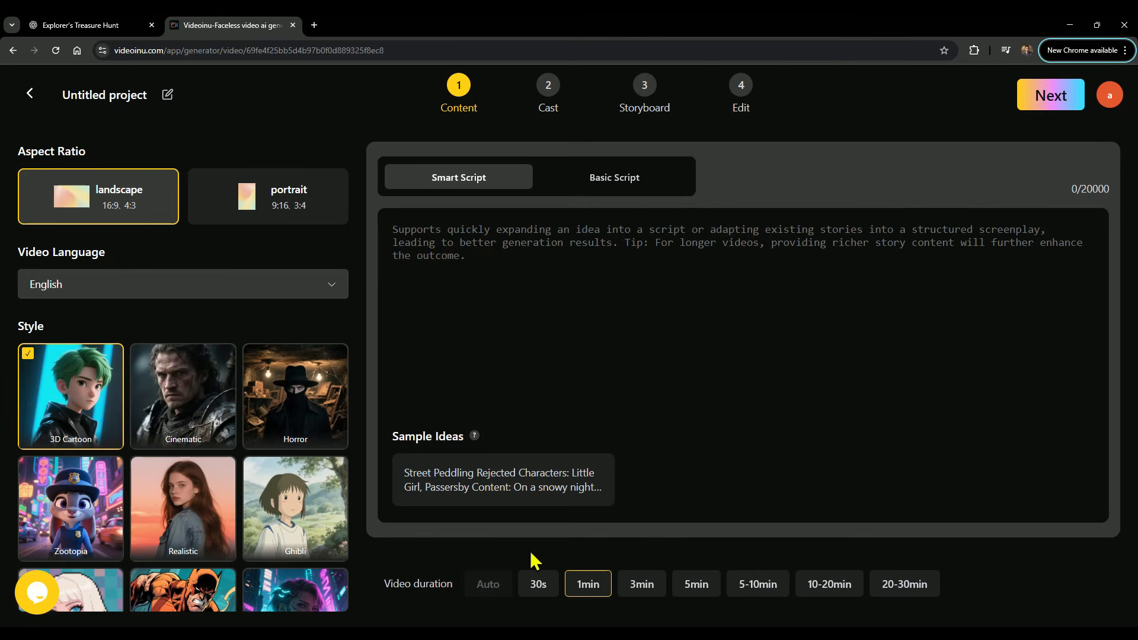
left_click(905, 589)
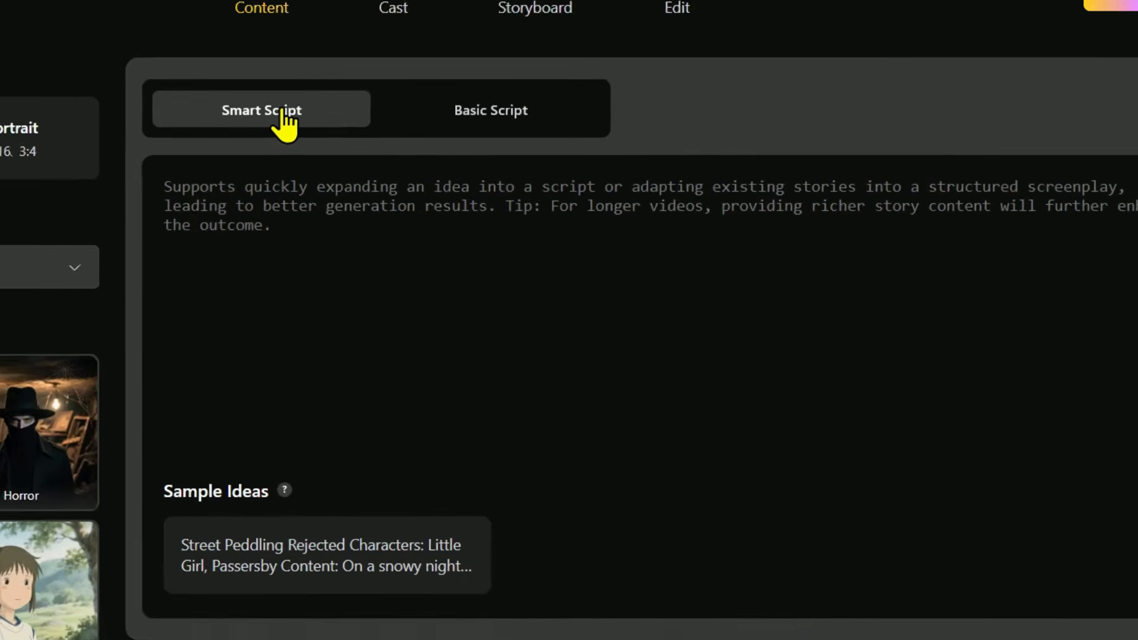
Insert the street-peddling sample idea into the Smart Script field.
left_click(459, 98)
left_click(221, 104)
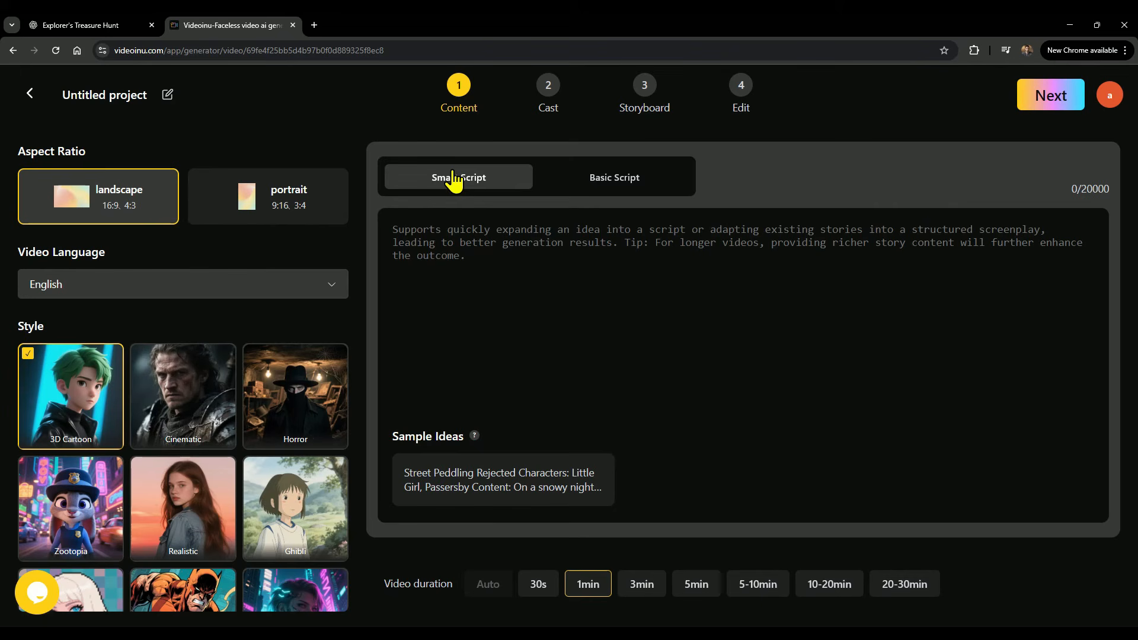
left_click(486, 485)
scroll(506, 366, "down", 5)
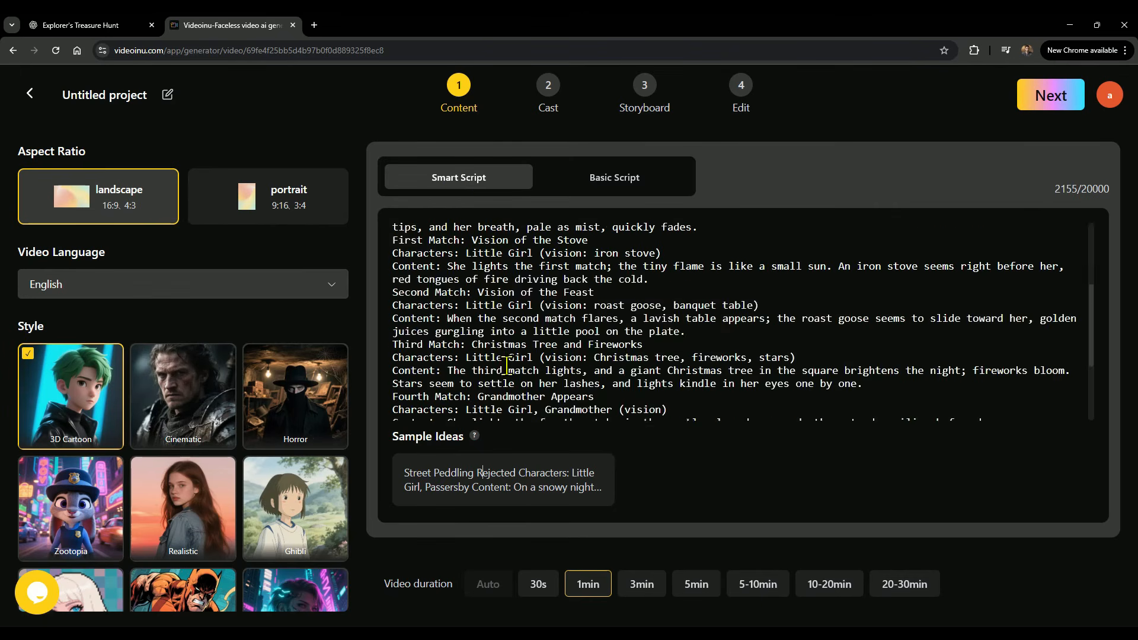
scroll(505, 366, "up", 5)
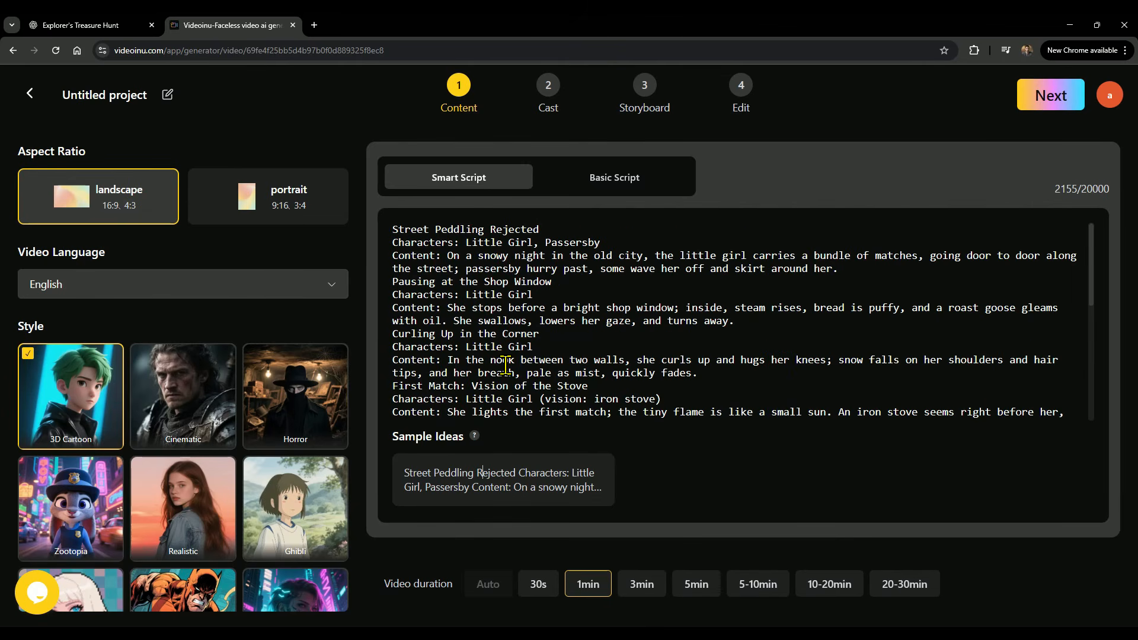
Switch to Basic Script and clear all the existing script text.
left_click(607, 183)
left_click(582, 296)
key("ctrl+a")
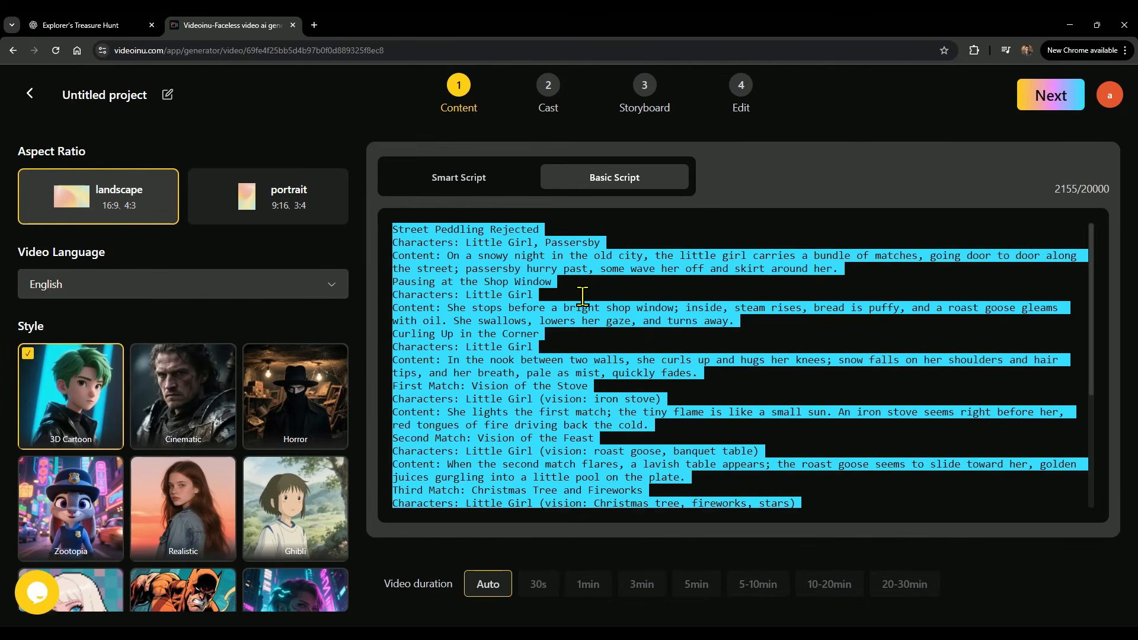
key("BackSpace")
In the ChatGPT tab, select the generated explorer treasure story text.
left_click(89, 24)
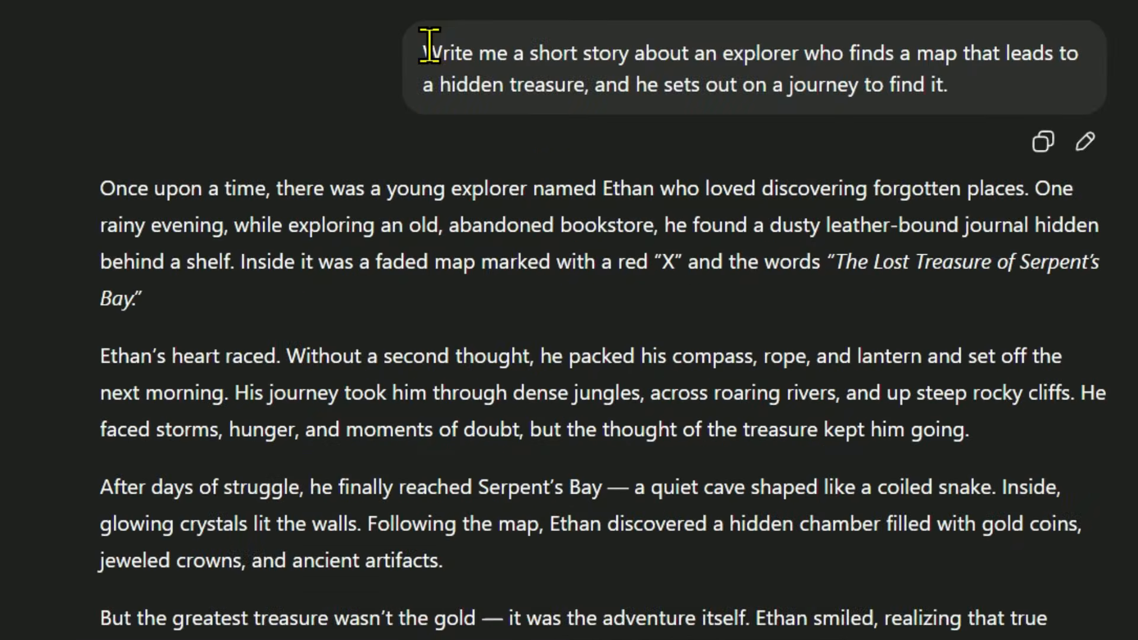
left_click_drag(480, 138, 828, 159)
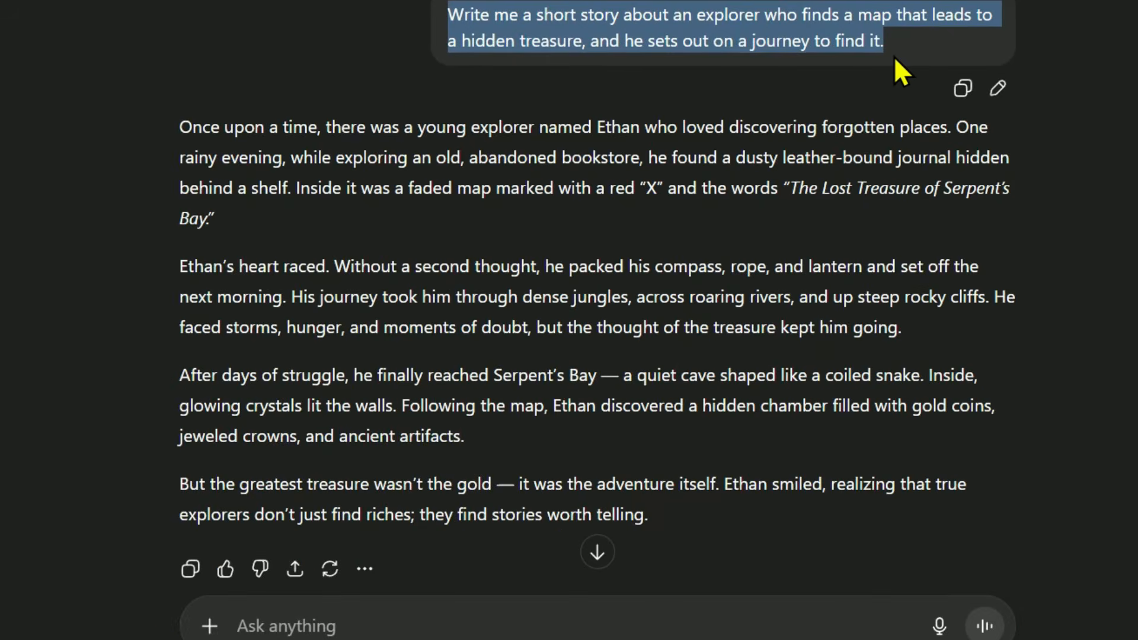
left_click_drag(137, 129, 651, 394)
key("ctrl+c")
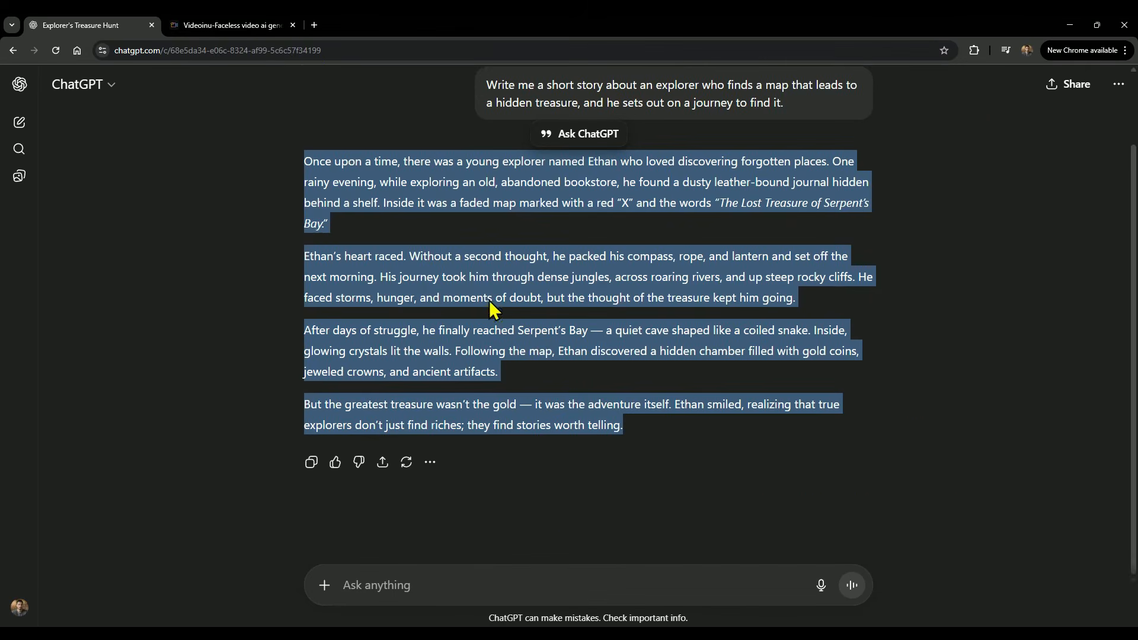
Paste the story into the empty Basic Script field of the video generator.
left_click(250, 24)
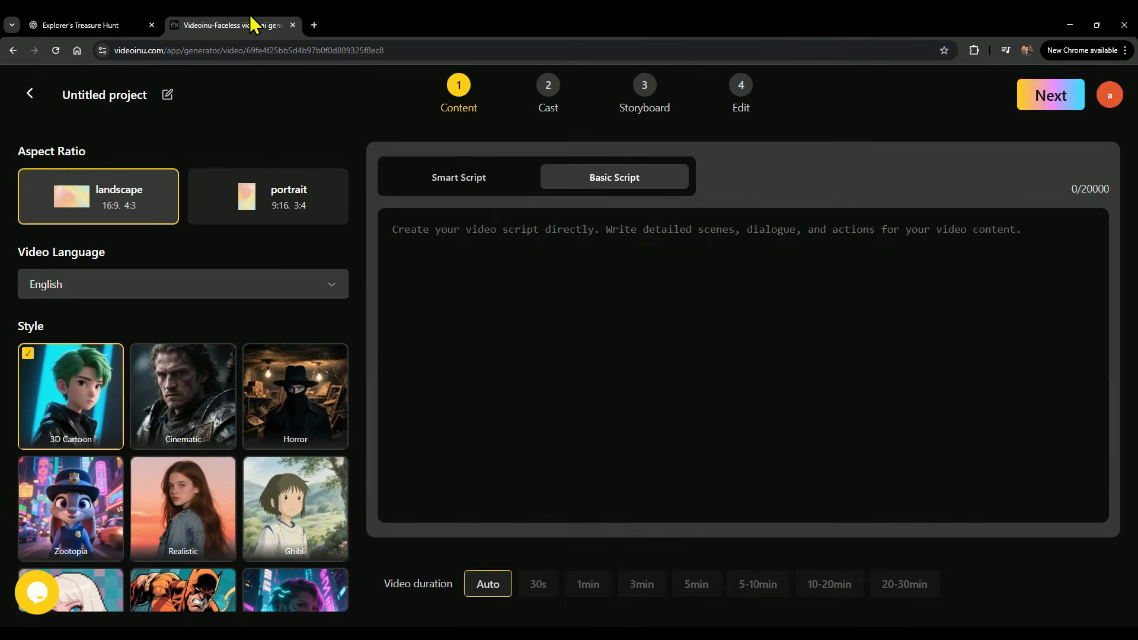
left_click(502, 245)
key("ctrl+v")
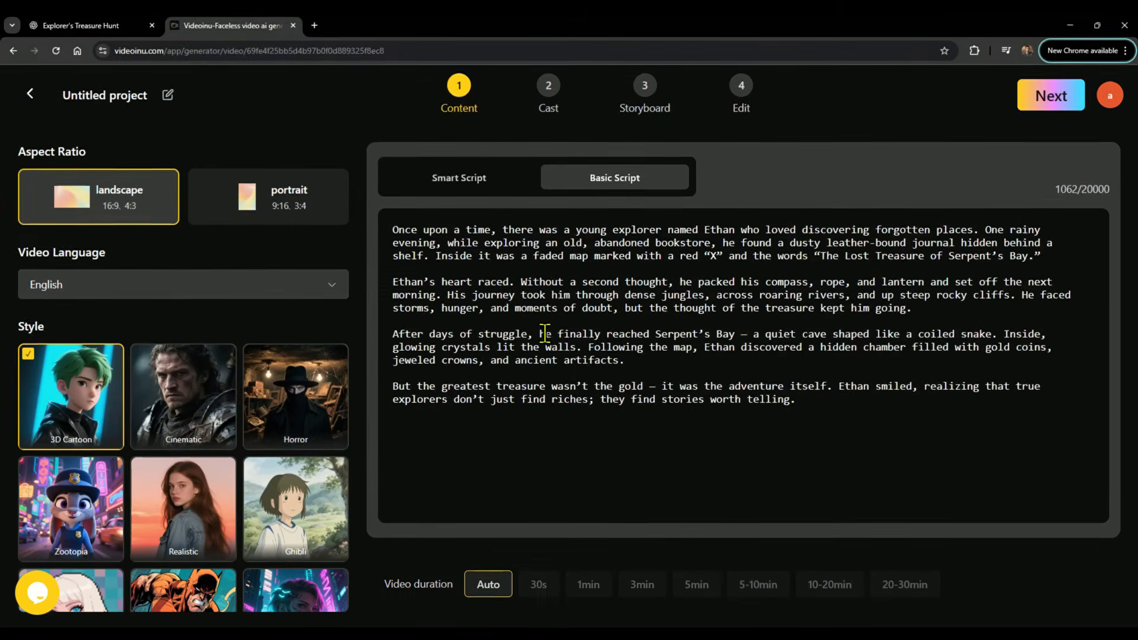
Proceed to generate the scene and shot breakdown from the script and review the scenes.
left_click(1056, 98)
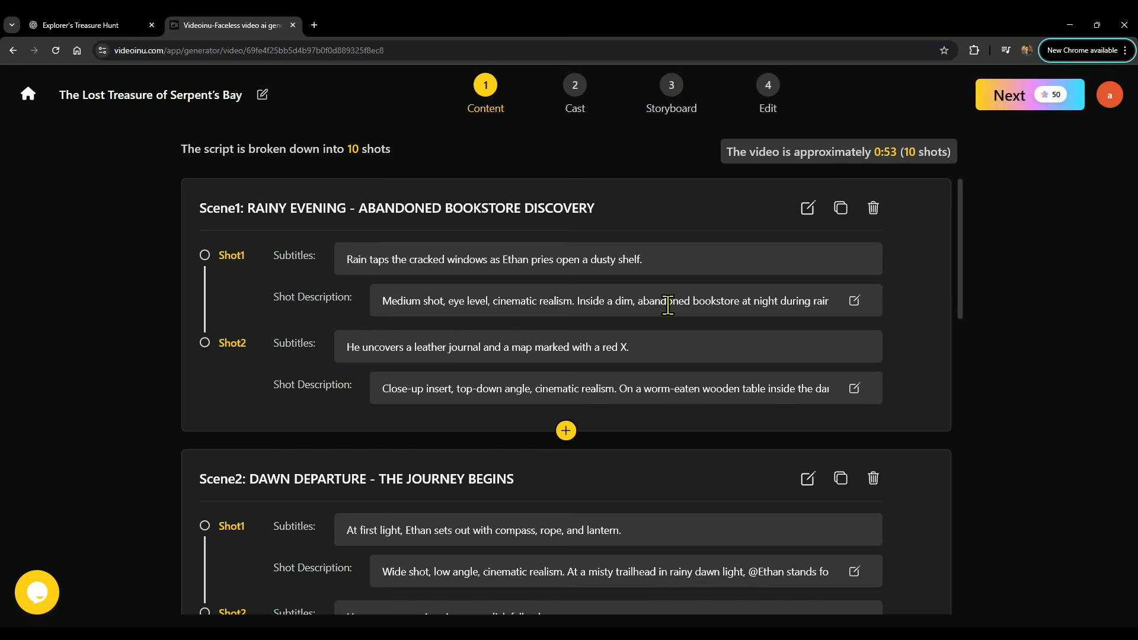
scroll(554, 295, "down", 7)
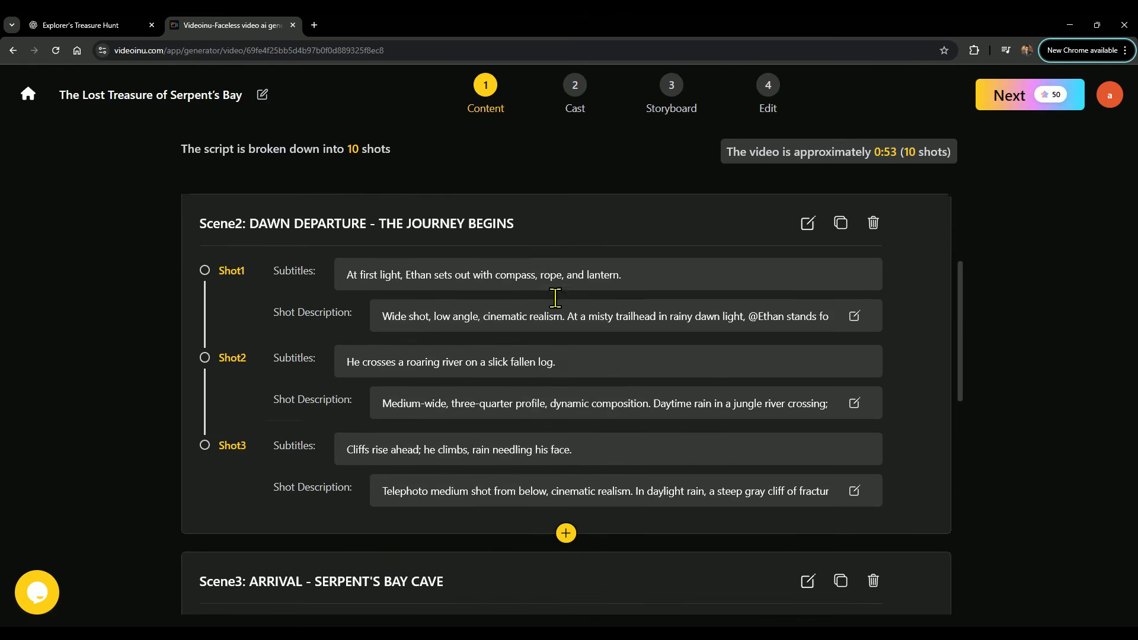
scroll(555, 298, "down", 7)
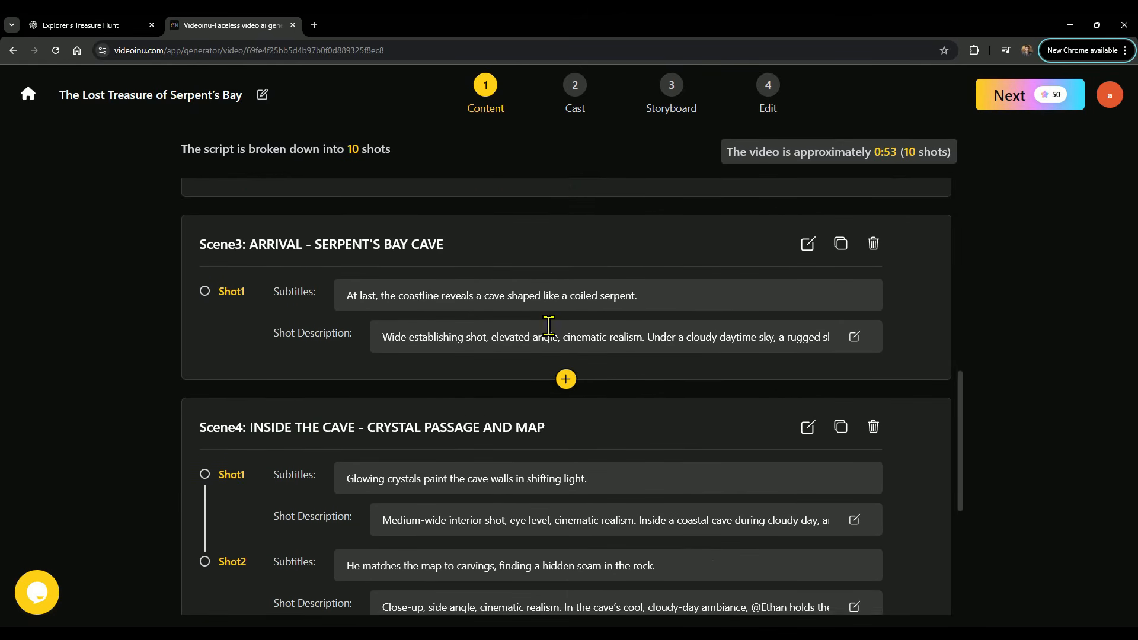
scroll(554, 330, "up", 12)
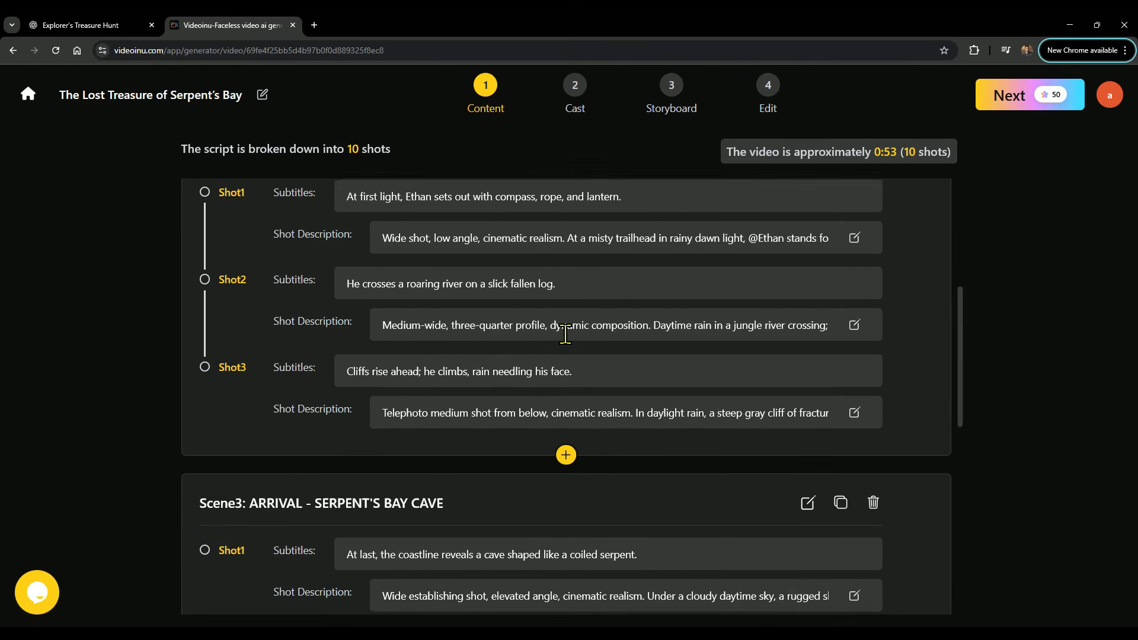
scroll(565, 334, "up", 1)
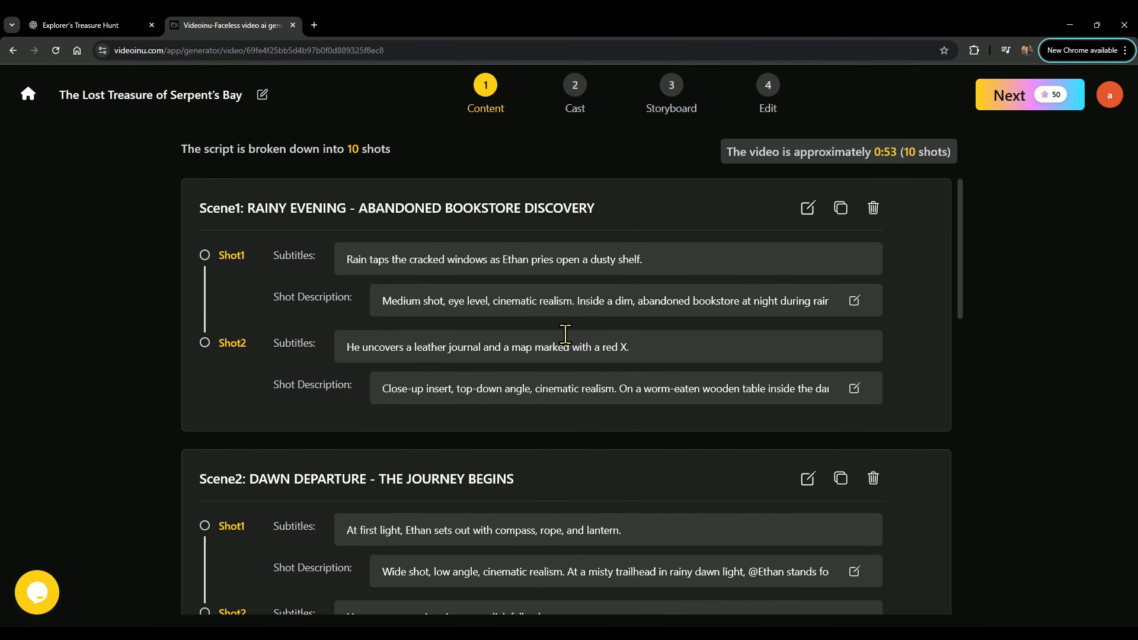
Highlight the estimated video length and shot count above the scenes.
mouse_move(569, 331)
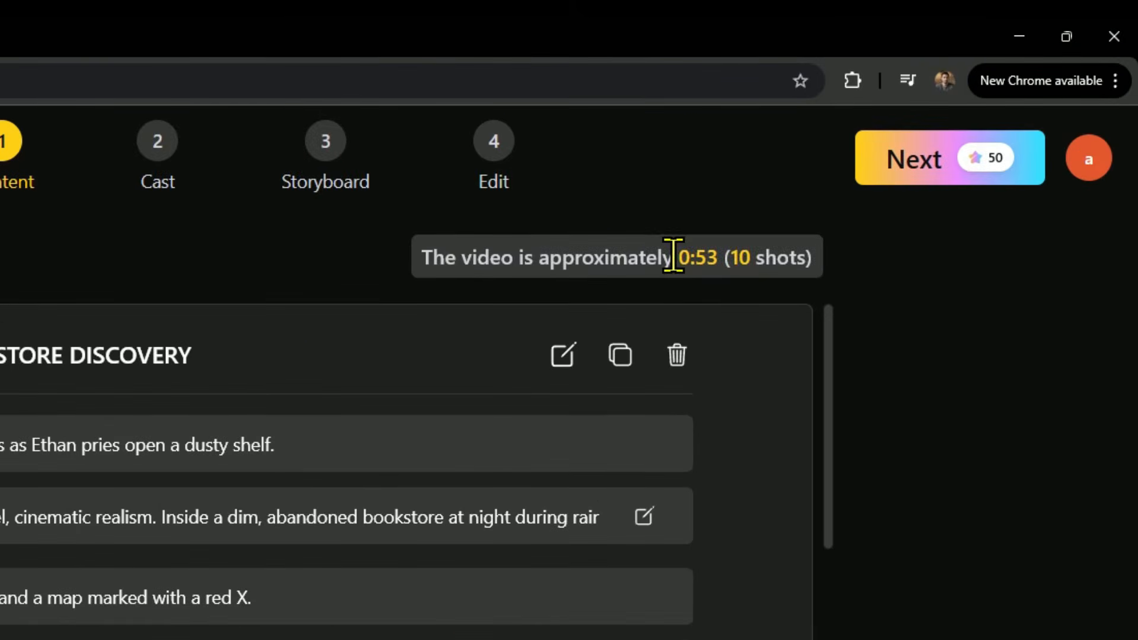
left_click_drag(872, 152, 934, 152)
left_click_drag(786, 257, 808, 258)
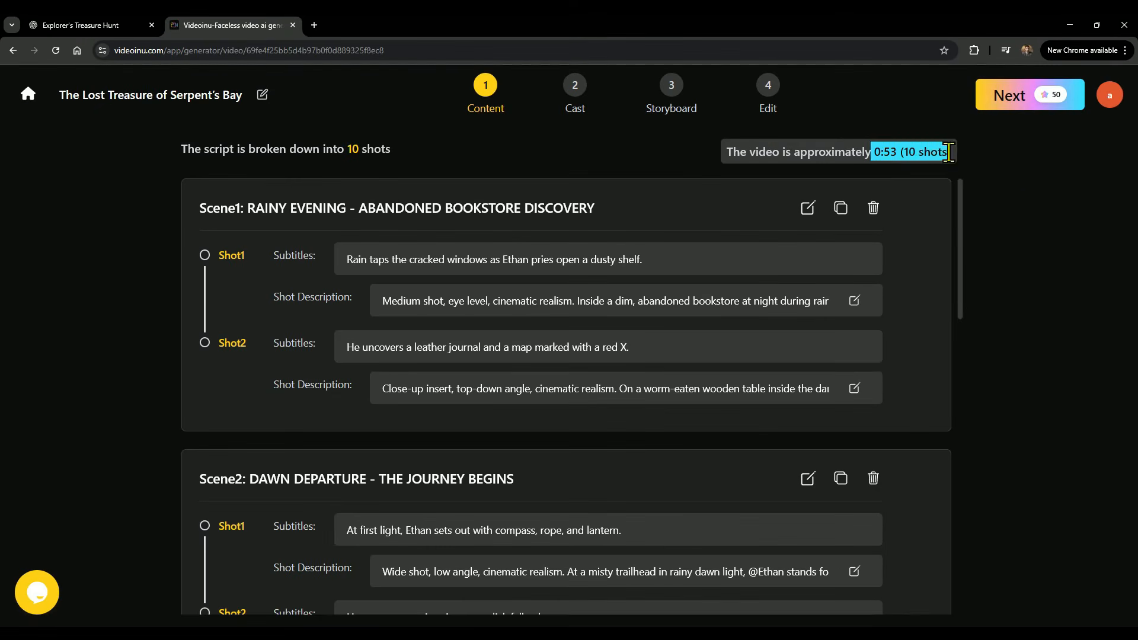
left_click_drag(718, 259, 676, 262)
Continue to the Cast step and open Ethan's character card.
left_click(1012, 95)
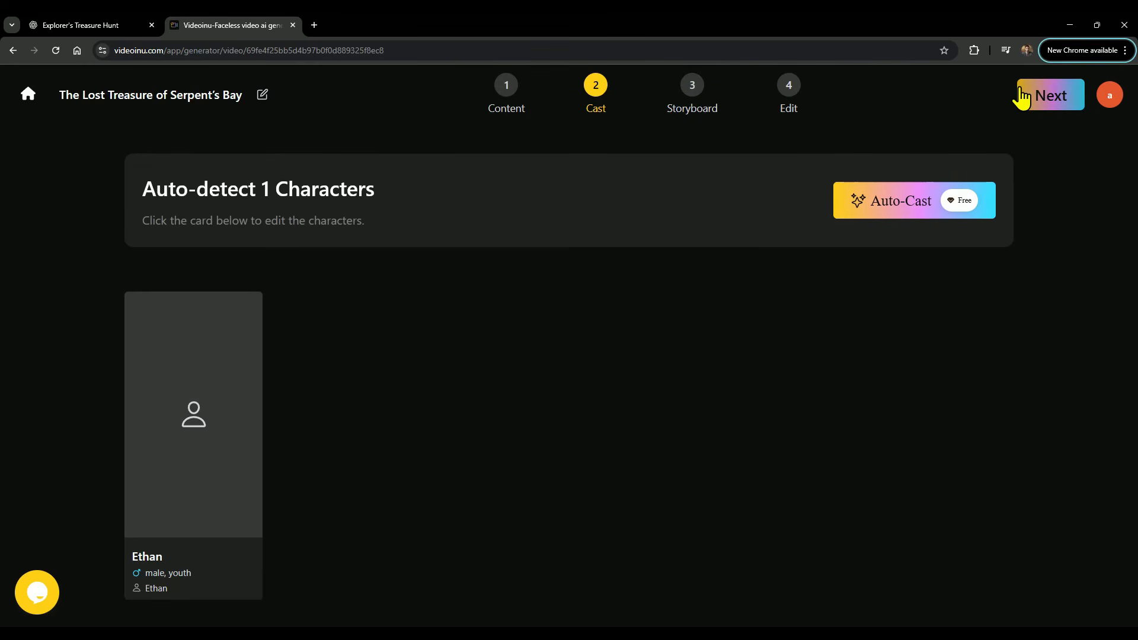
left_click(173, 468)
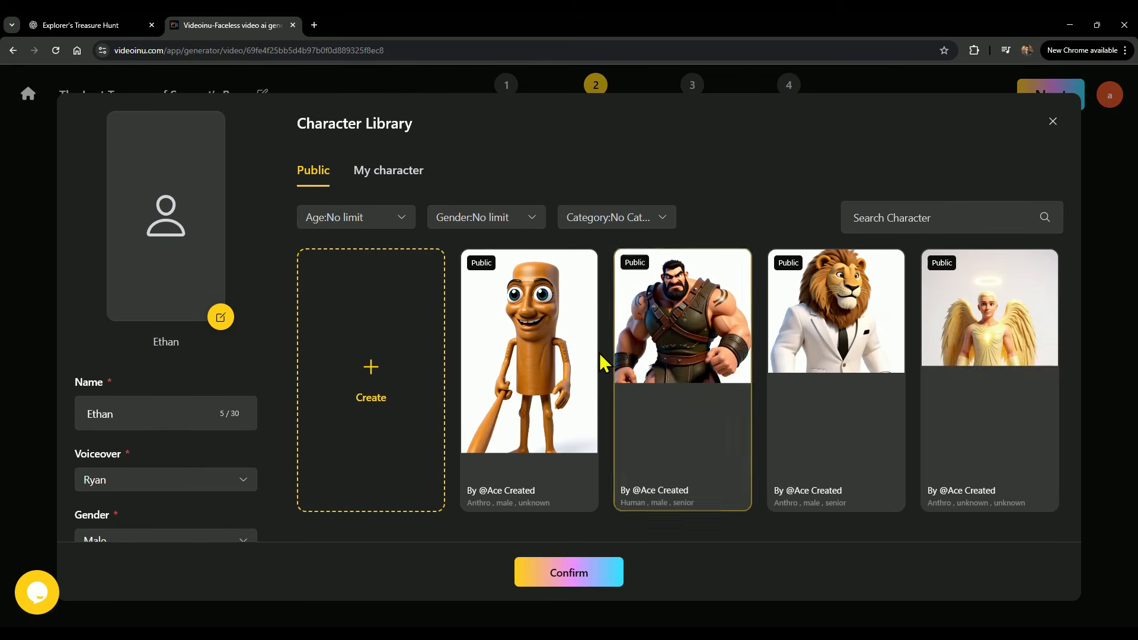
Browse the public and personal character libraries for a look for Ethan.
scroll(601, 363, "down", 5)
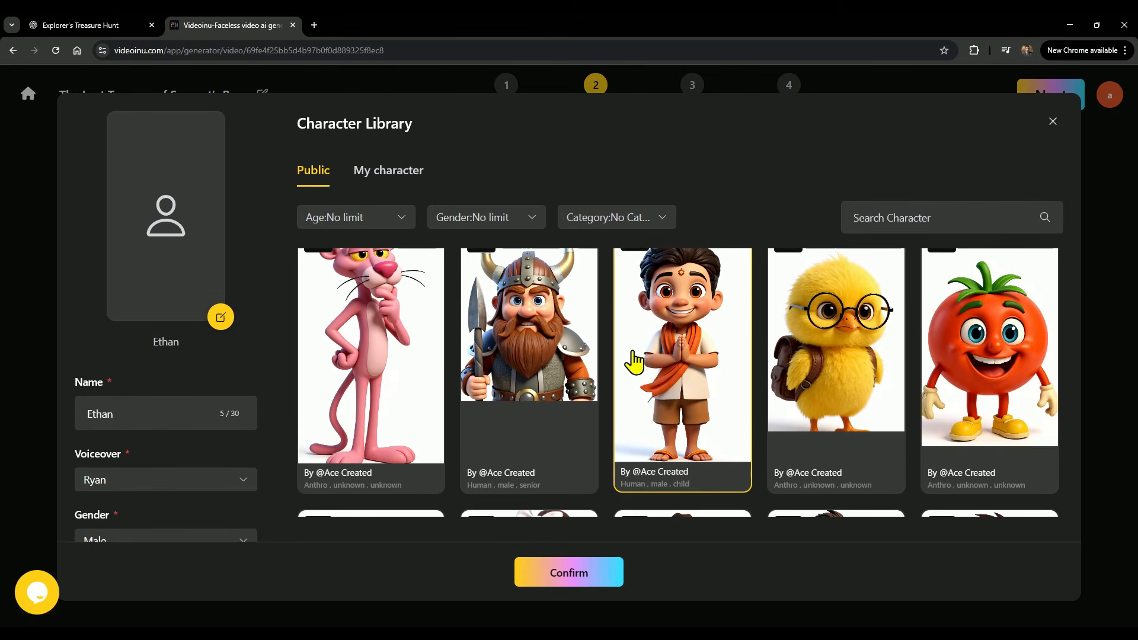
scroll(632, 358, "down", 5)
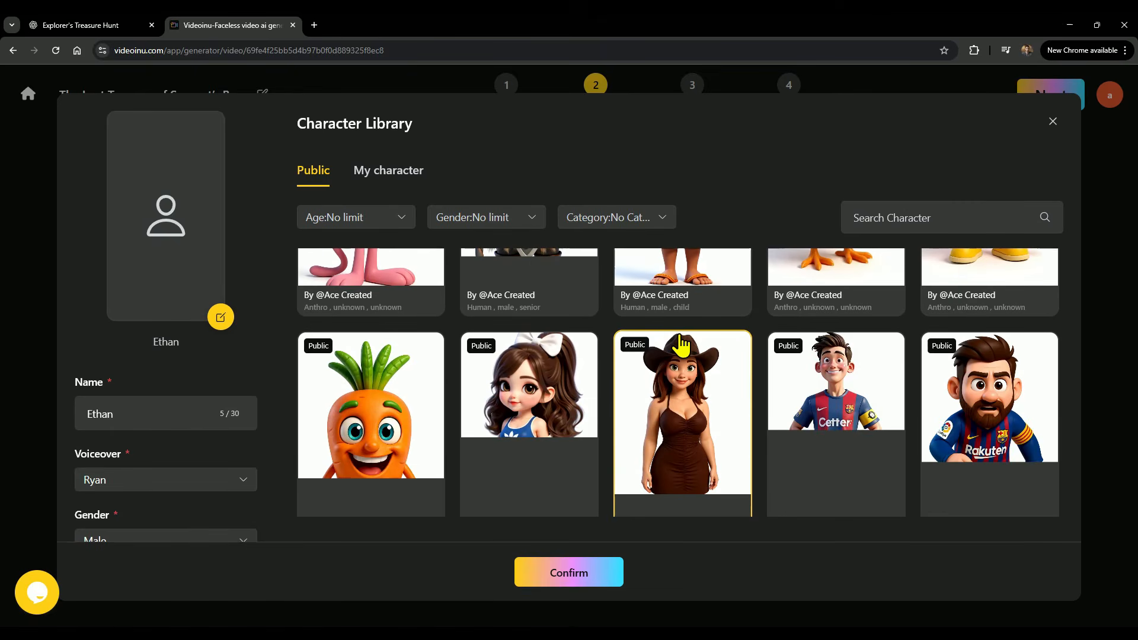
scroll(680, 345, "up", 10)
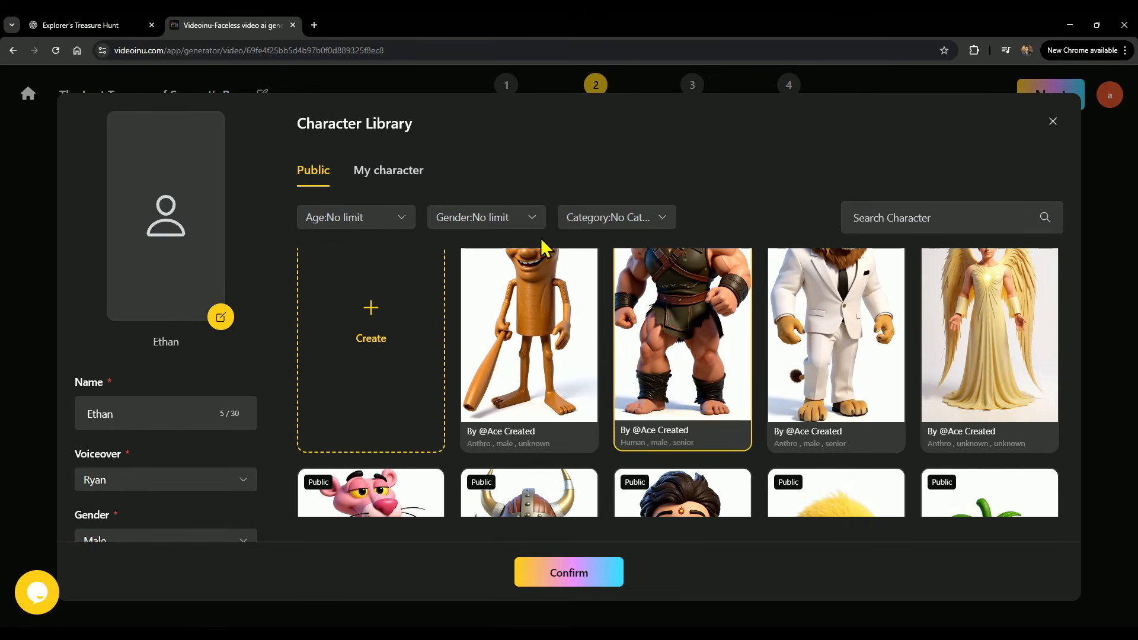
left_click(392, 181)
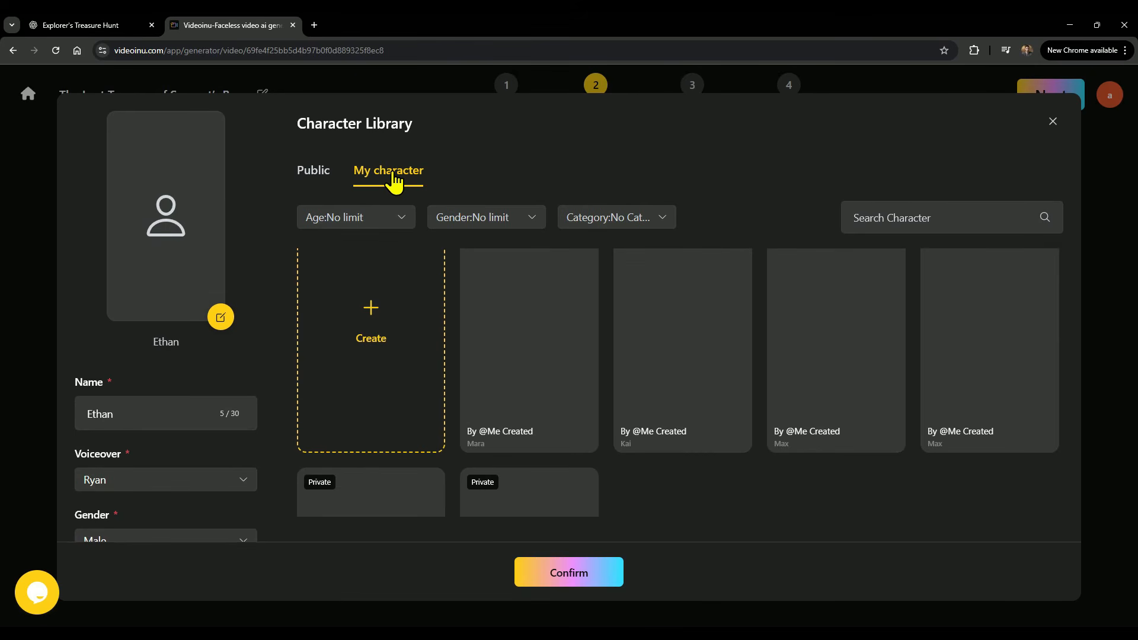
left_click(323, 176)
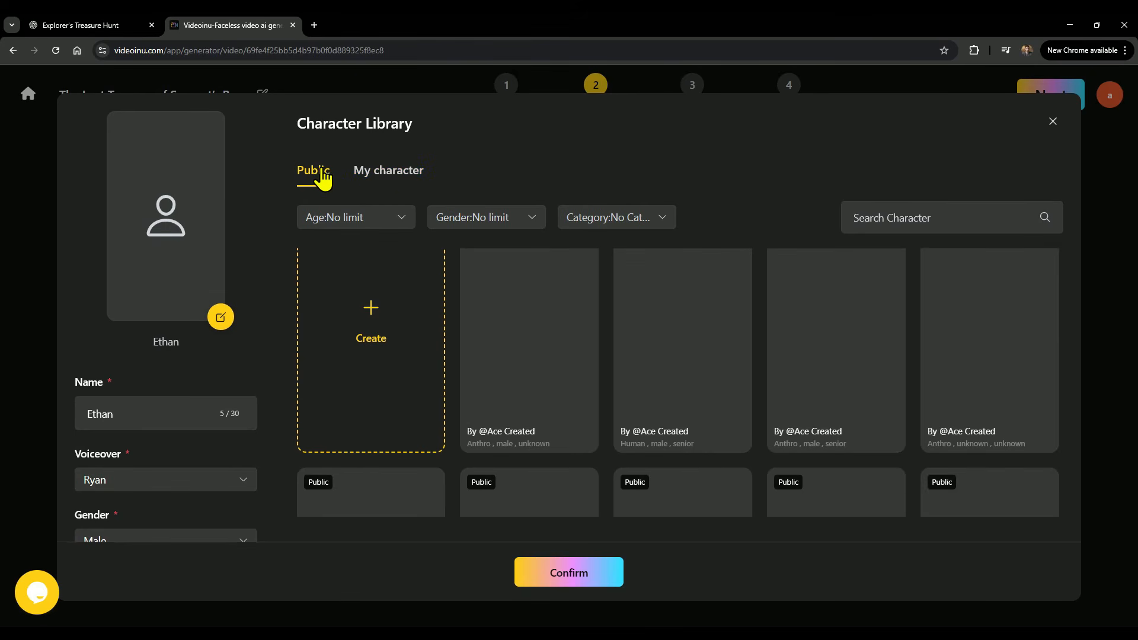
Close the character library, auto-cast Ethan's look and continue to the Storyboard step.
left_click(1054, 126)
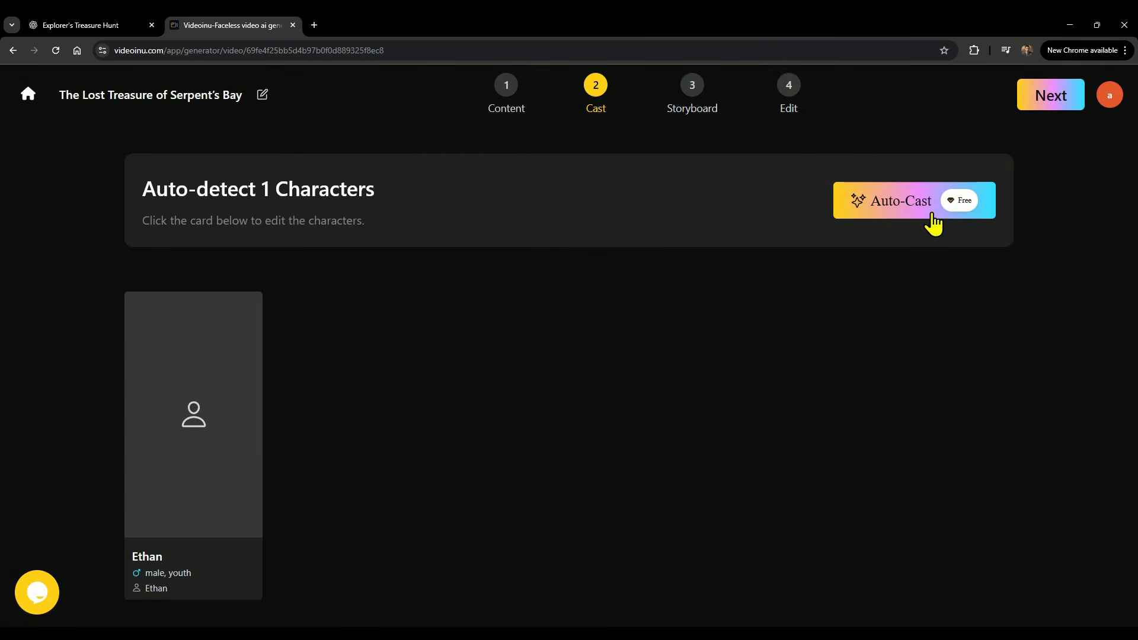
left_click(893, 200)
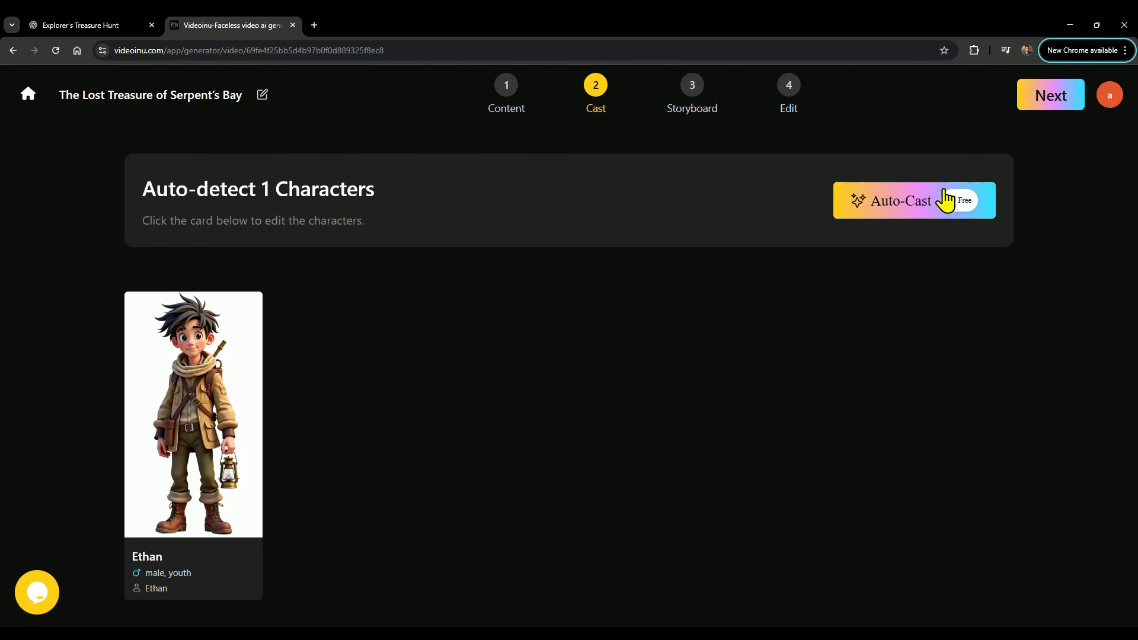
left_click(1052, 96)
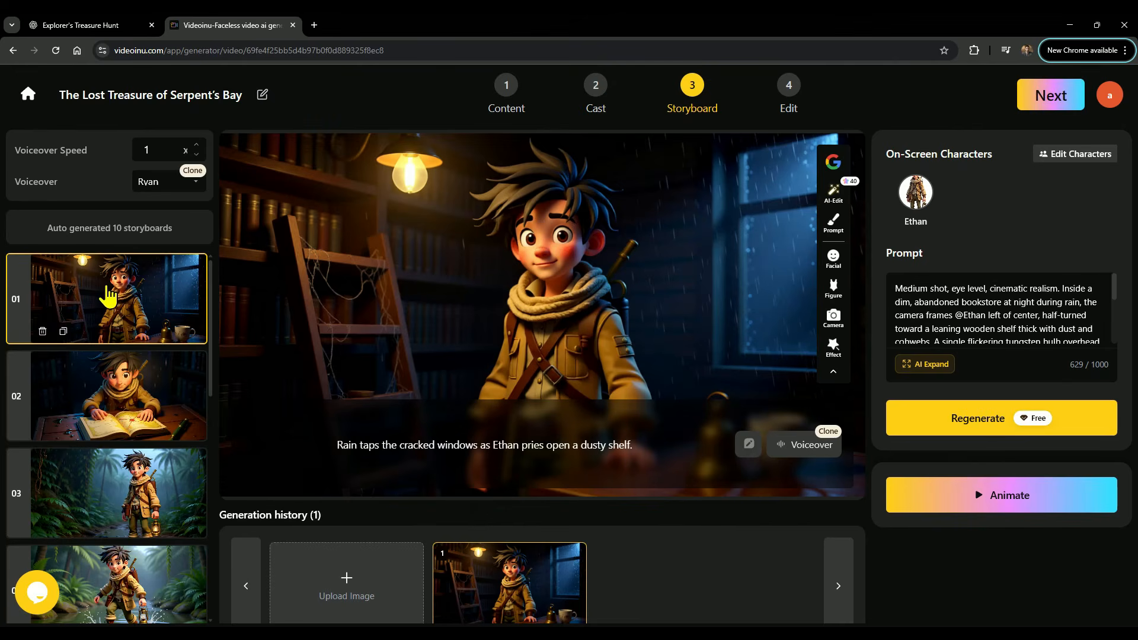
Review each of the ten generated storyboard frames in turn.
scroll(97, 315, "down", 4)
left_click(140, 408)
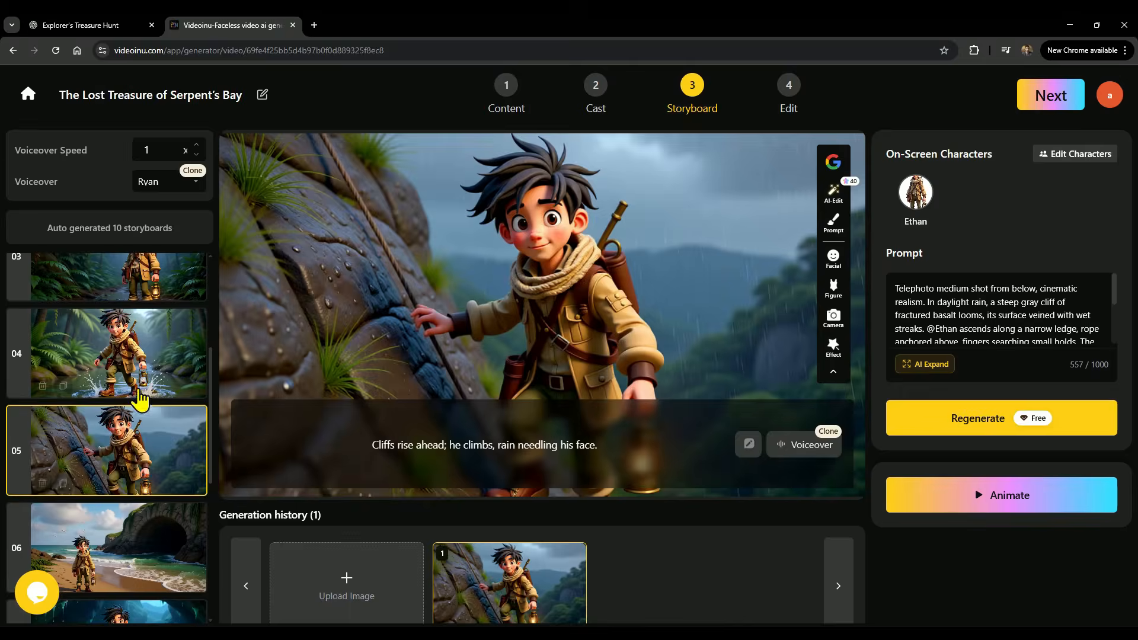
left_click(123, 359)
scroll(119, 376, "up", 1)
left_click(116, 326)
scroll(135, 367, "down", 3)
left_click(112, 335)
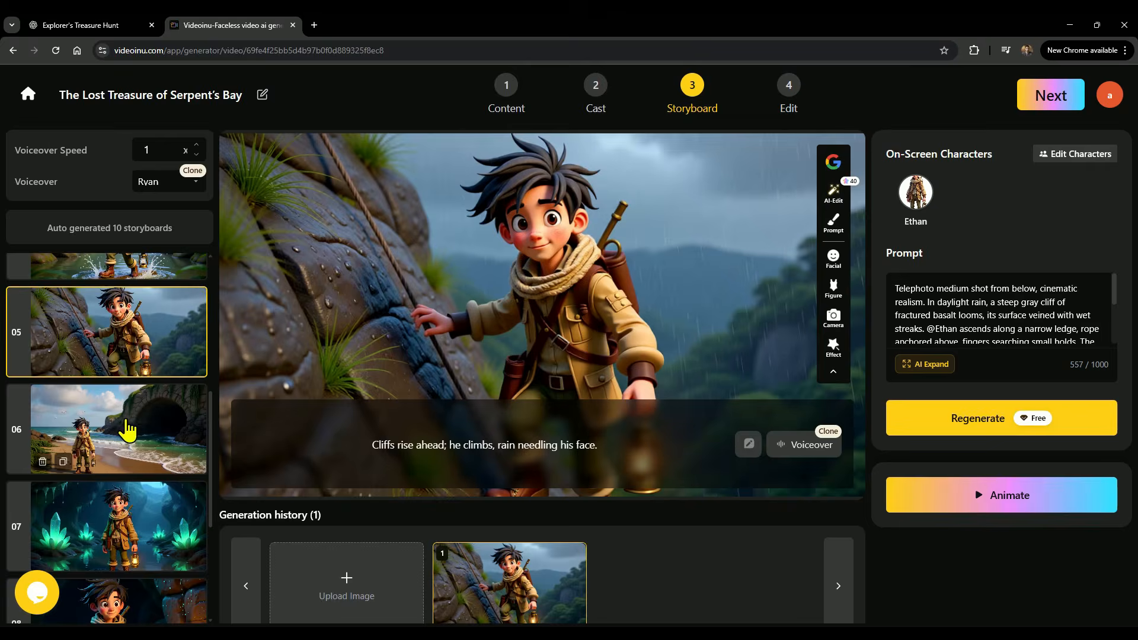
left_click(126, 426)
scroll(126, 424, "down", 2)
left_click(130, 407)
scroll(130, 407, "down", 1)
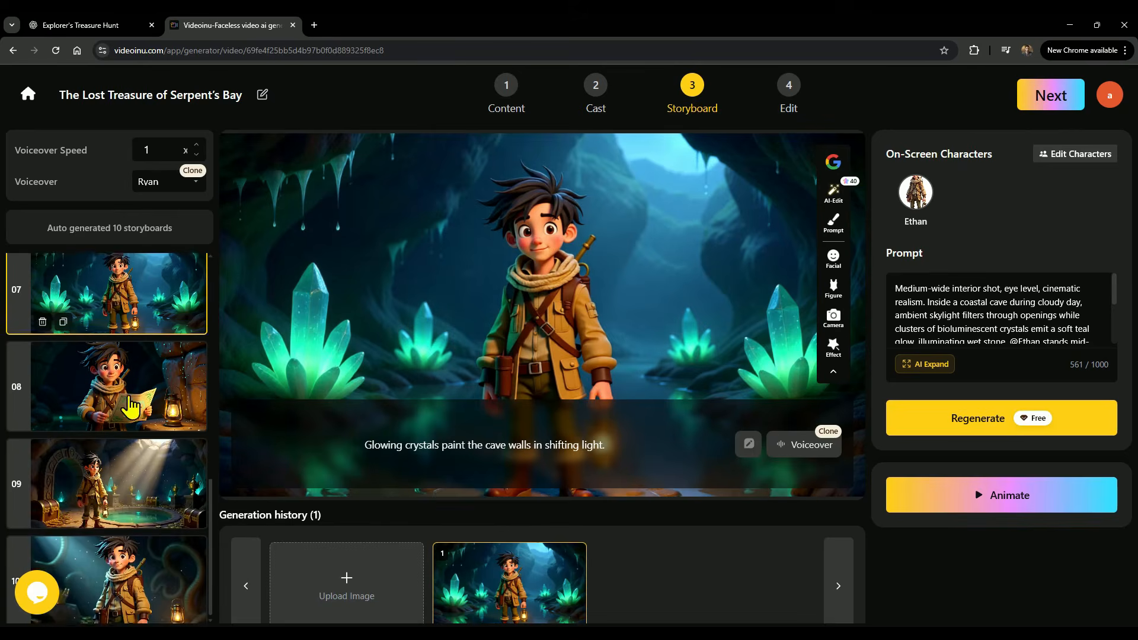
left_click(131, 388)
left_click(127, 481)
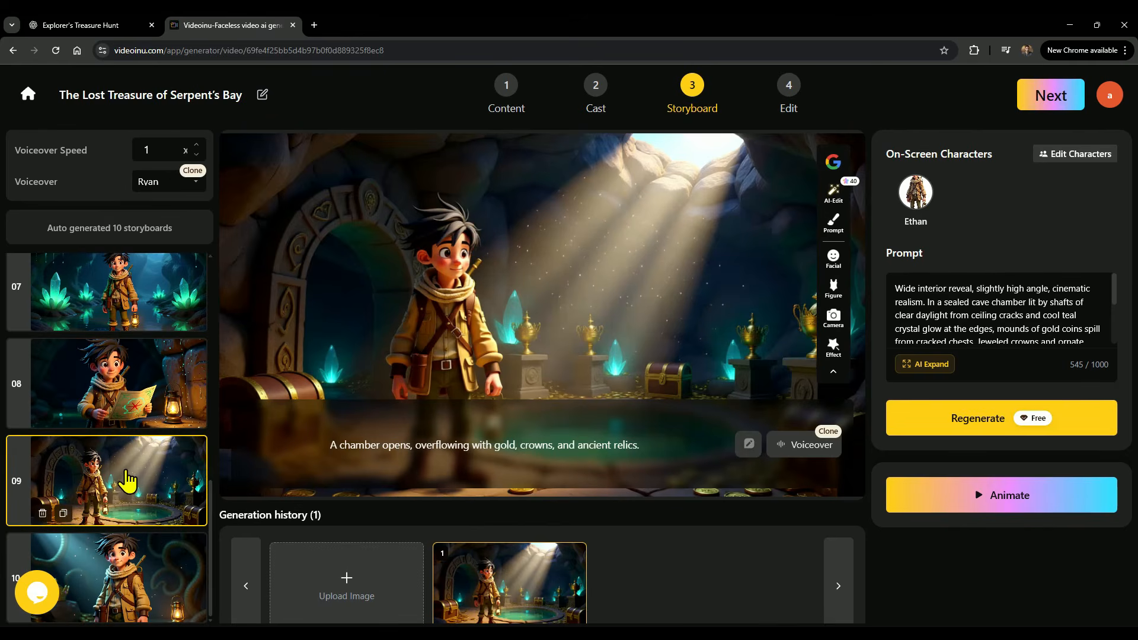
left_click(145, 587)
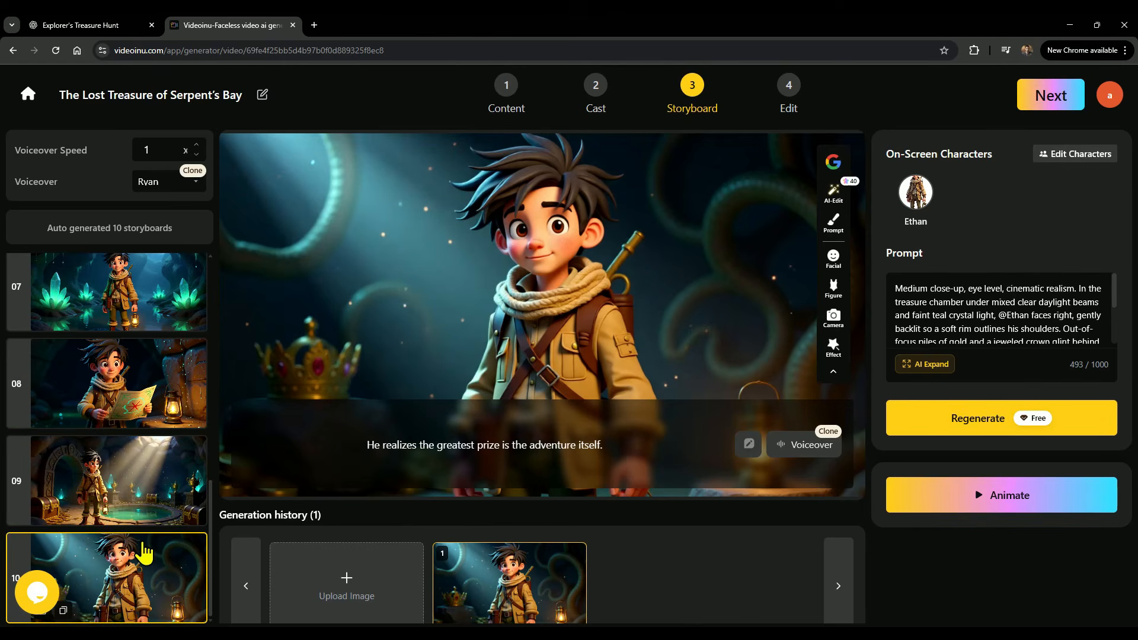
scroll(144, 548, "up", 5)
Duplicate the first storyboard and delete the duplicate again.
left_click(125, 307)
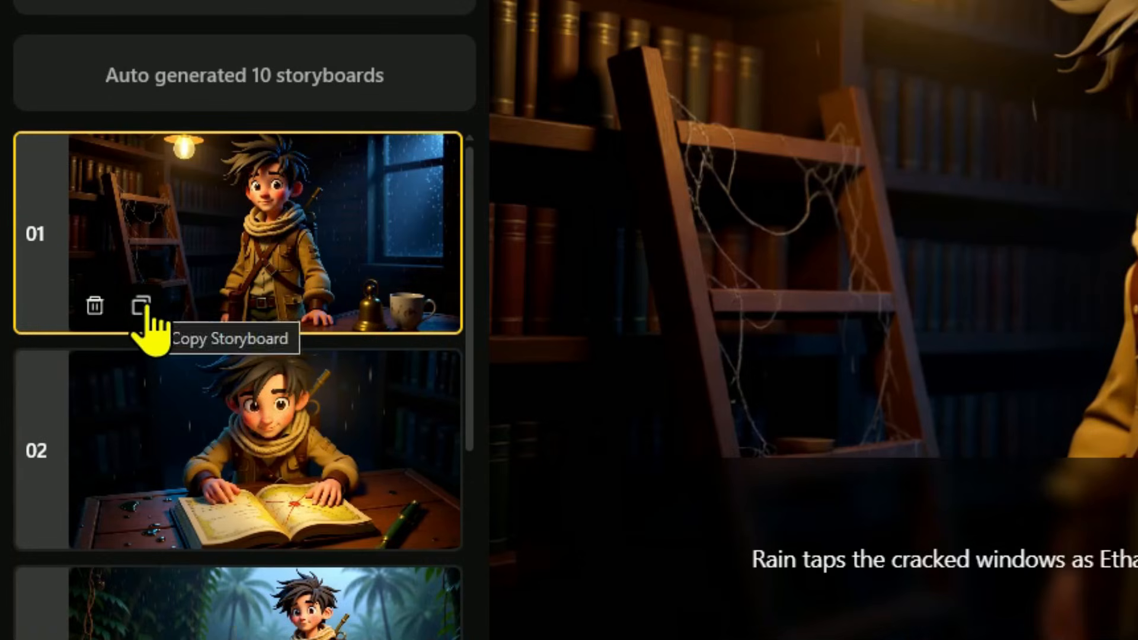
left_click(142, 305)
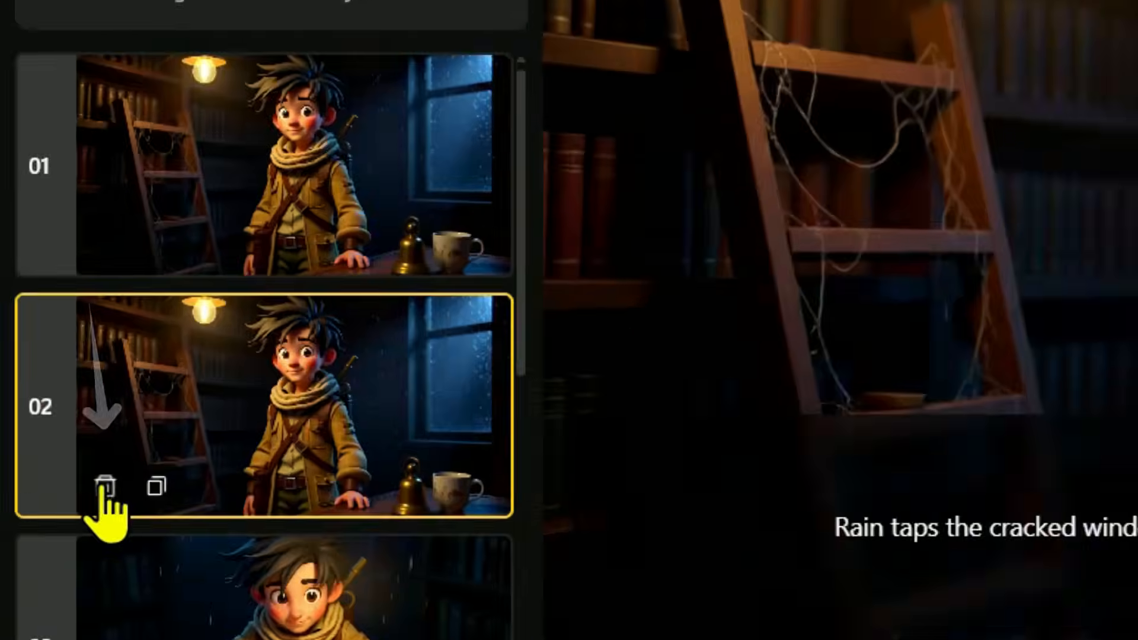
left_click(42, 428)
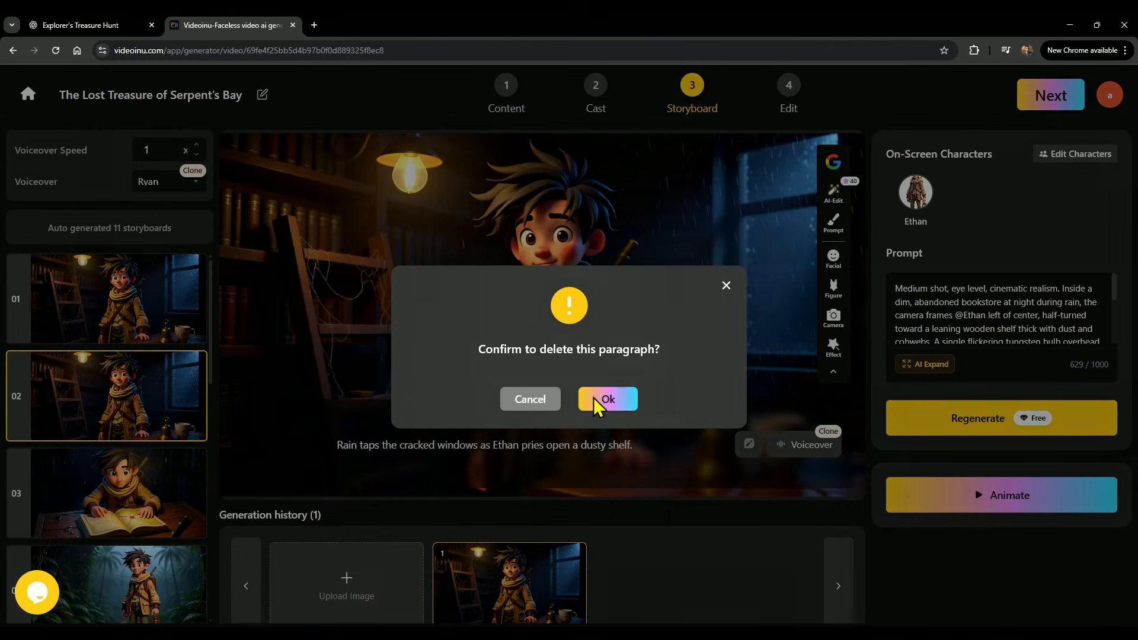
left_click(971, 403)
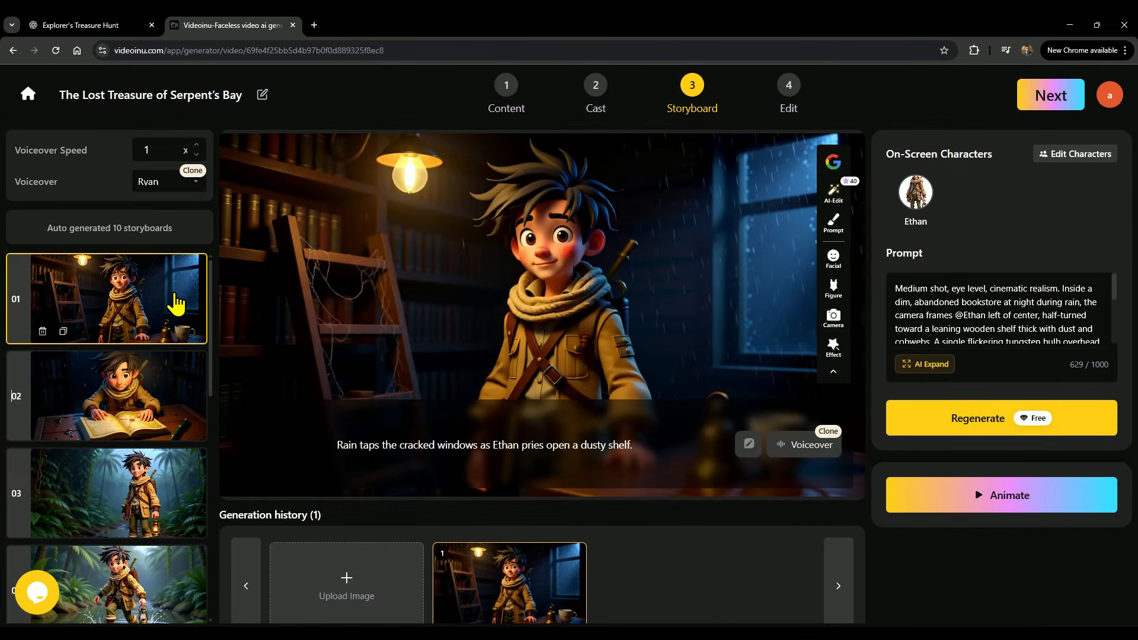
Preview the narrator voices available in the voiceover list.
left_click(151, 148)
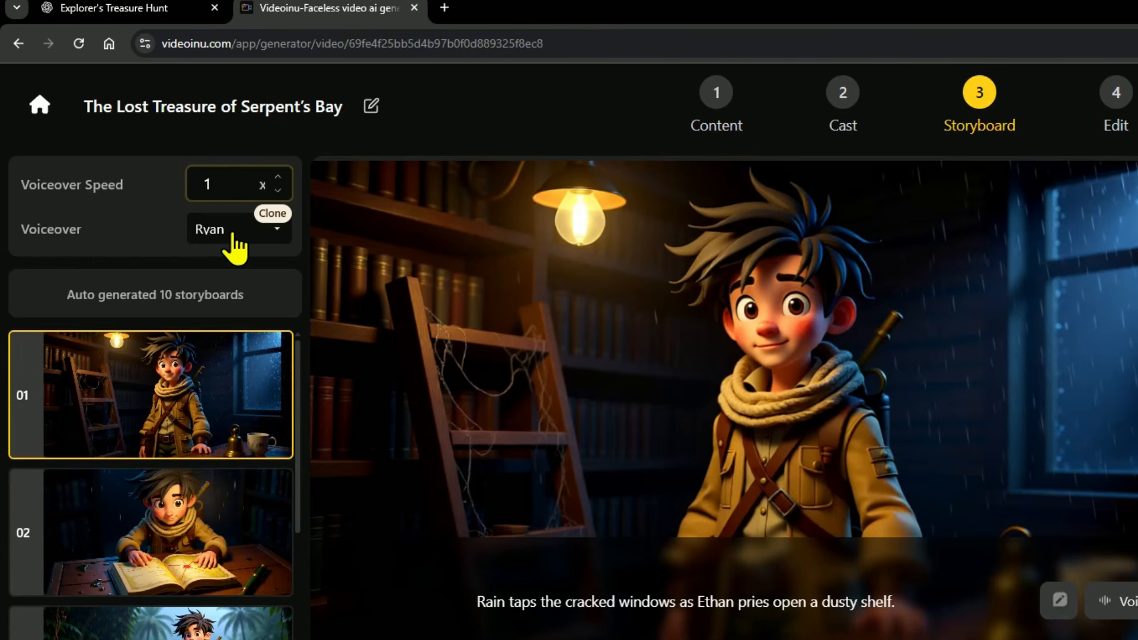
left_click(235, 237)
mouse_move(132, 374)
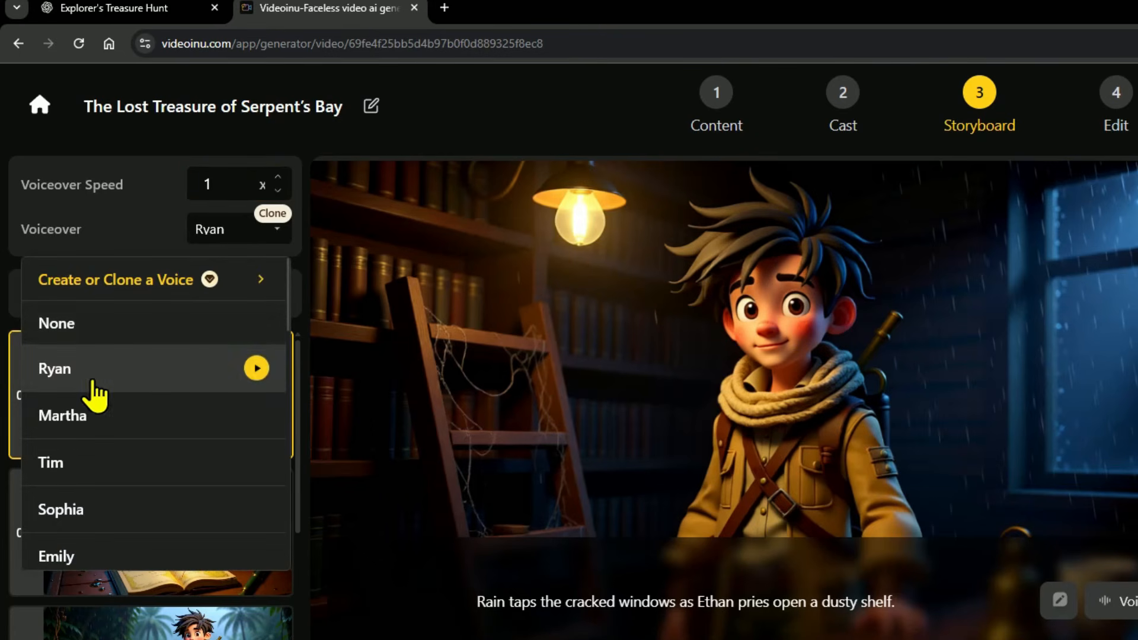
left_click(257, 369)
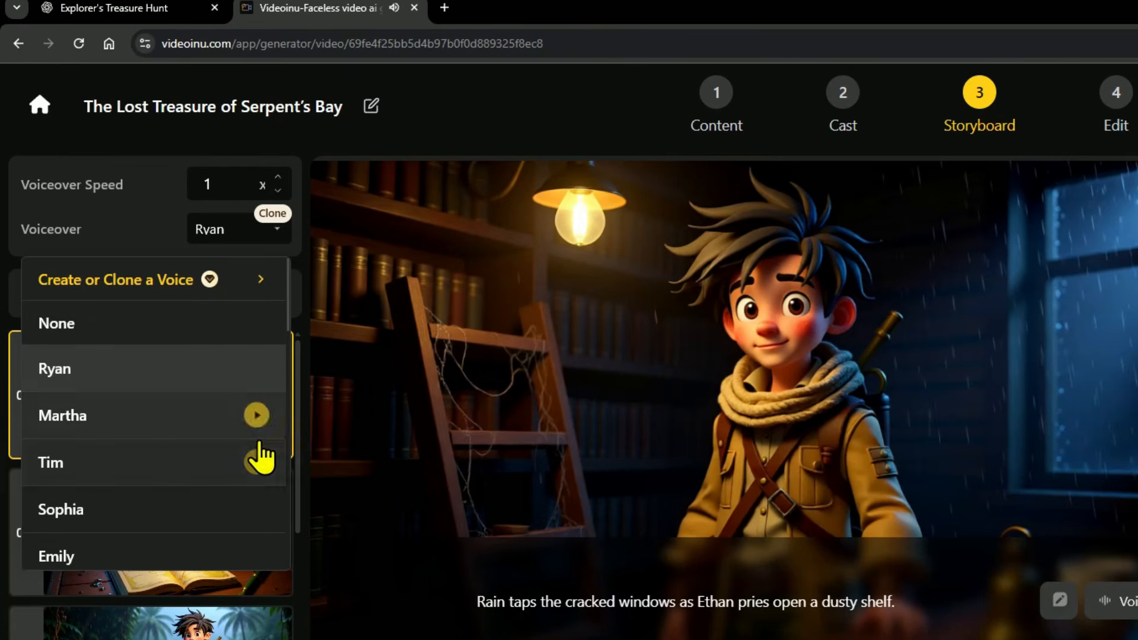
mouse_move(259, 463)
scroll(259, 473, "down", 2)
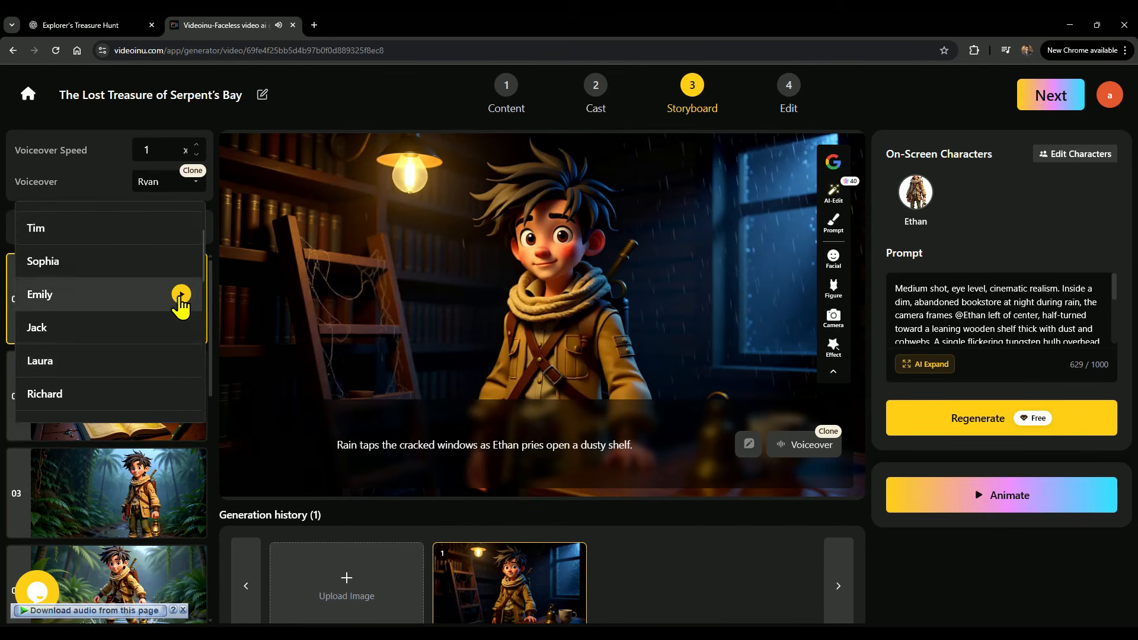
scroll(155, 267, "up", 2)
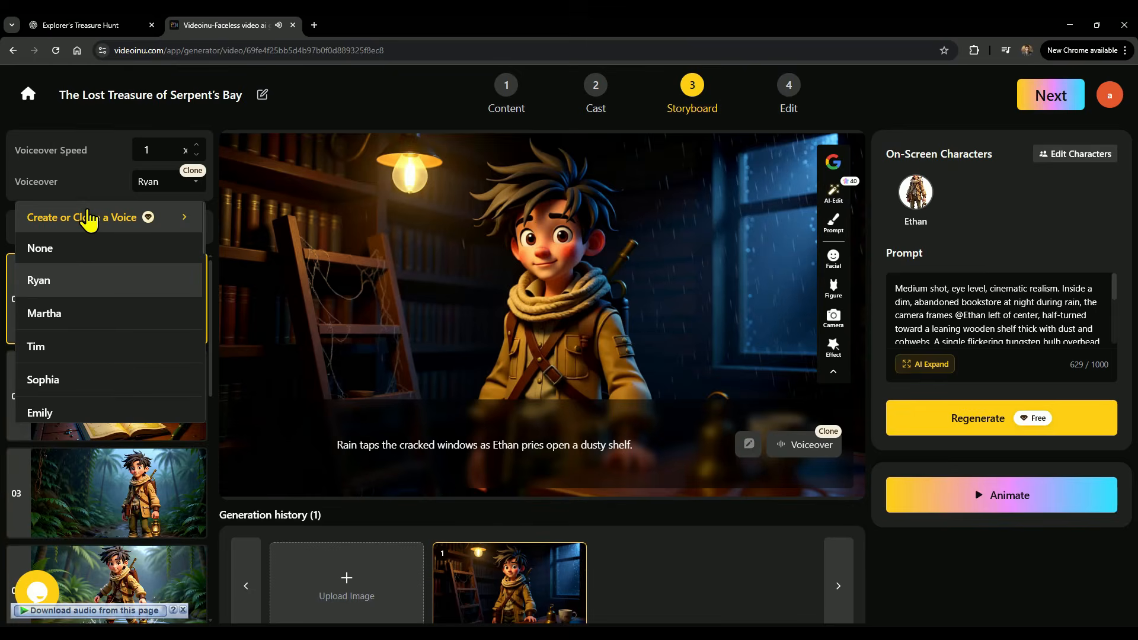
Open voice cloning and upload Story.mp3 as the cloning sample audio.
left_click(88, 218)
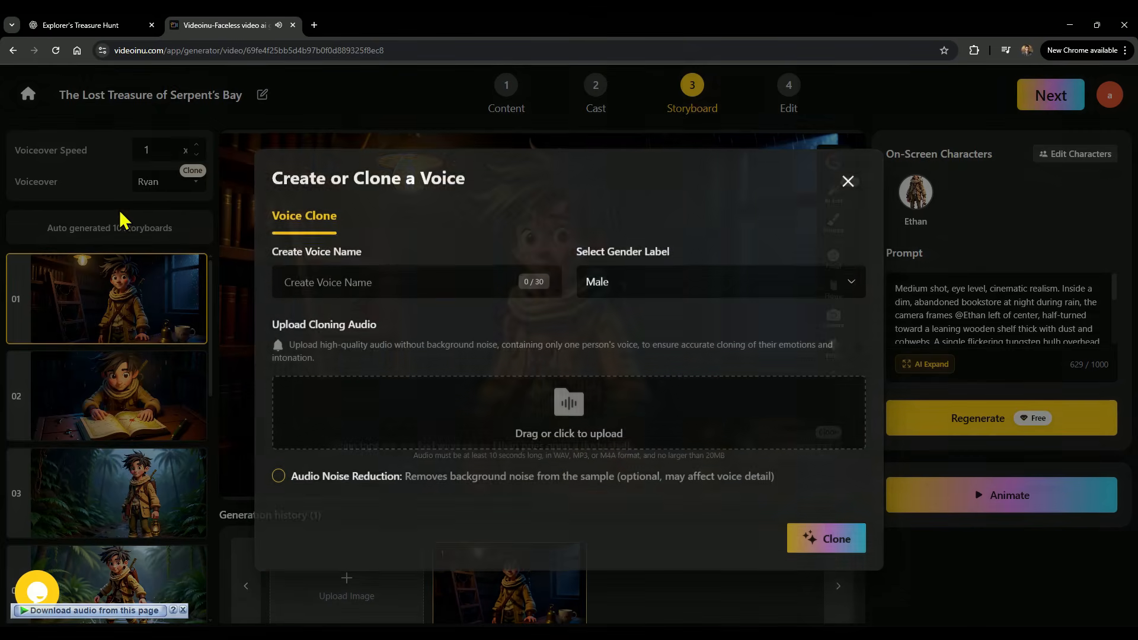
left_click(671, 299)
left_click(671, 299)
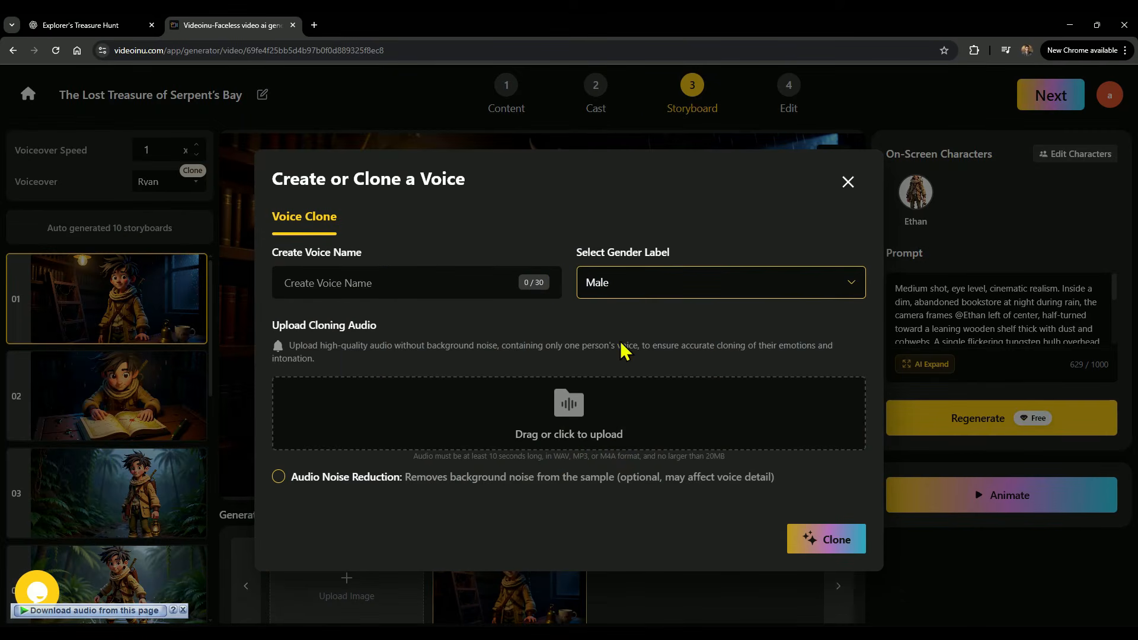
left_click(563, 427)
double_click(470, 211)
left_click(305, 414)
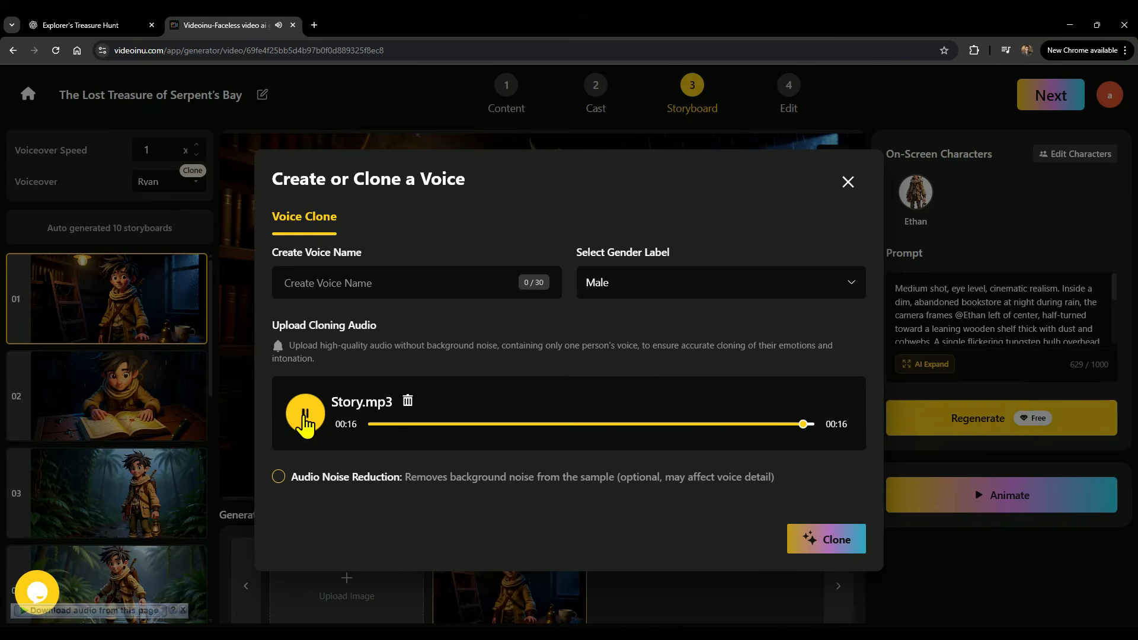
Name the new voice Storyteller and clone it from the uploaded sample.
left_click(319, 278)
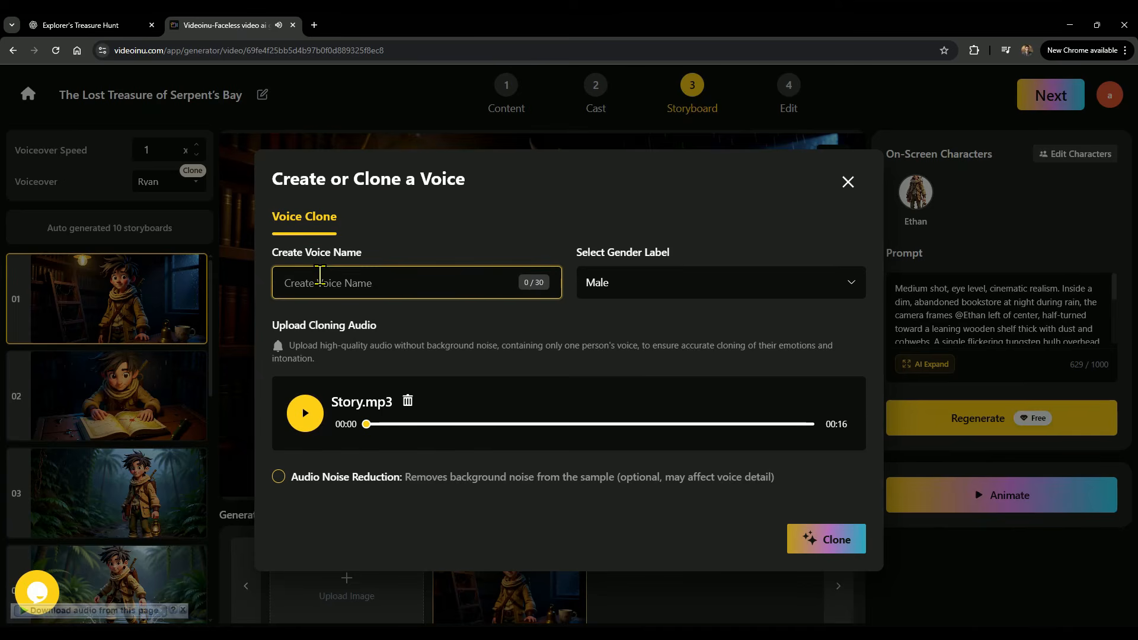
type("Storyteller")
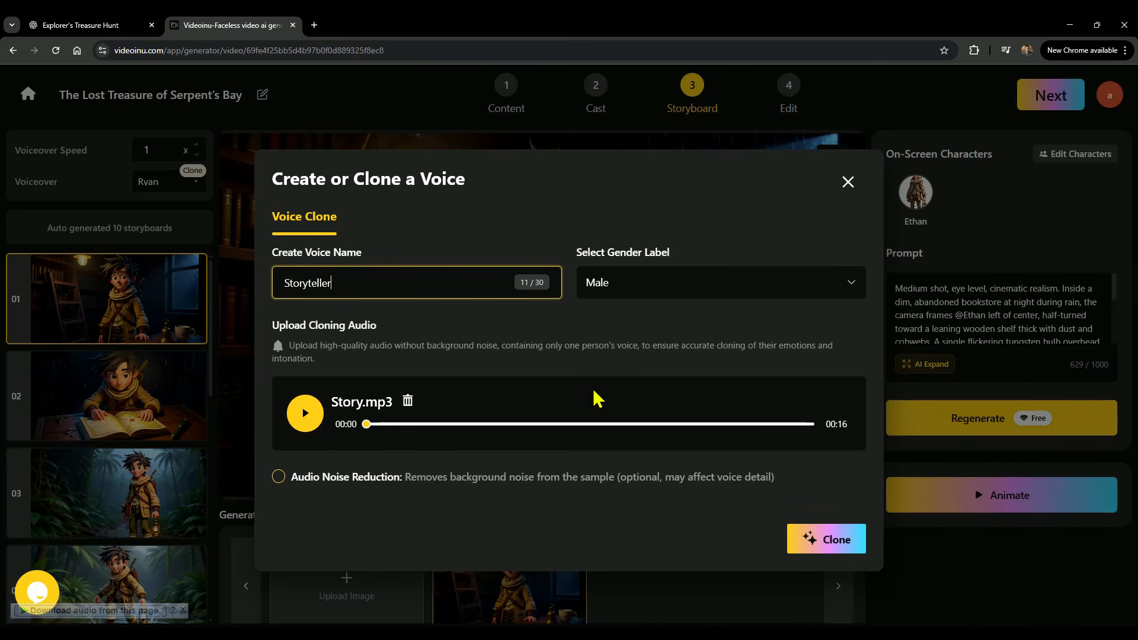
left_click(825, 540)
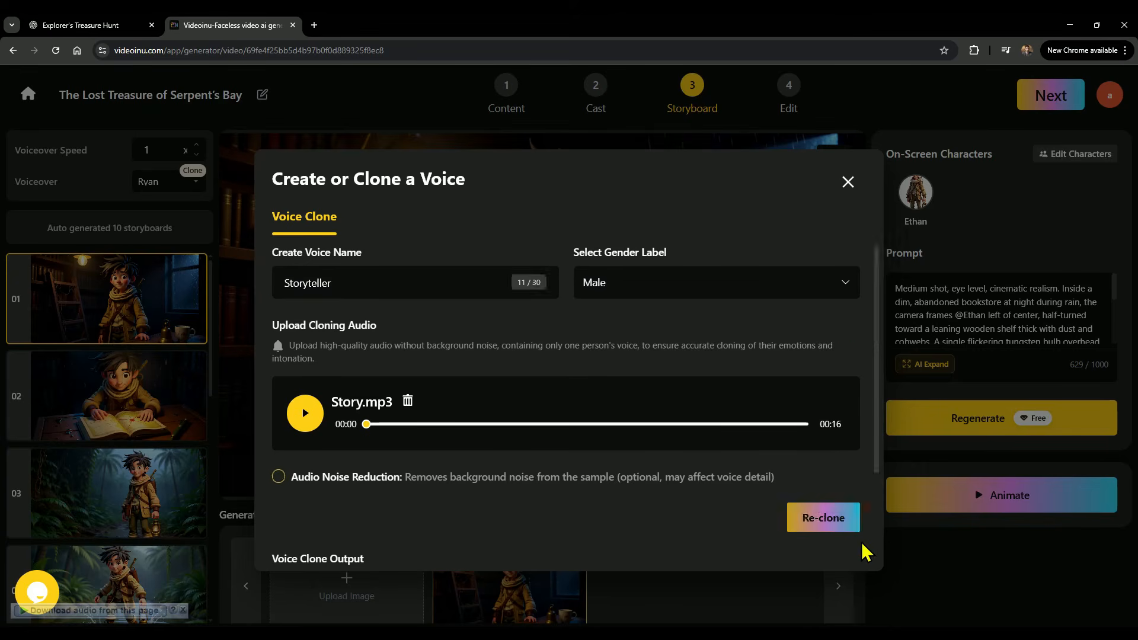
Preview the cloned output, confirm it, and set the narration voiceover to Storyteller.
scroll(861, 542, "down", 3)
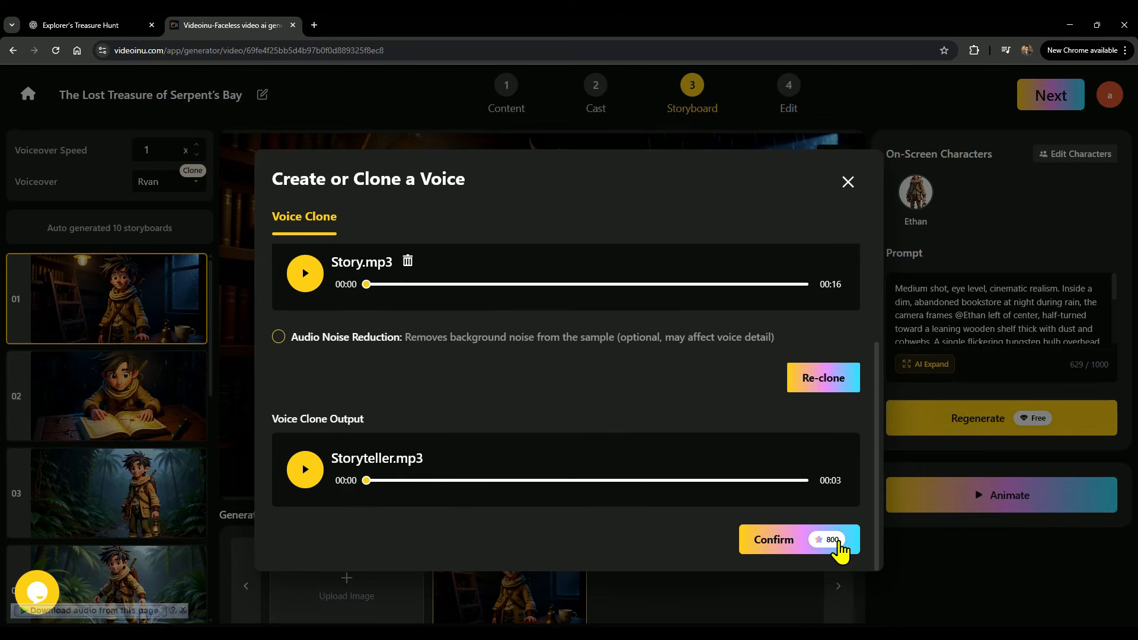
left_click(303, 479)
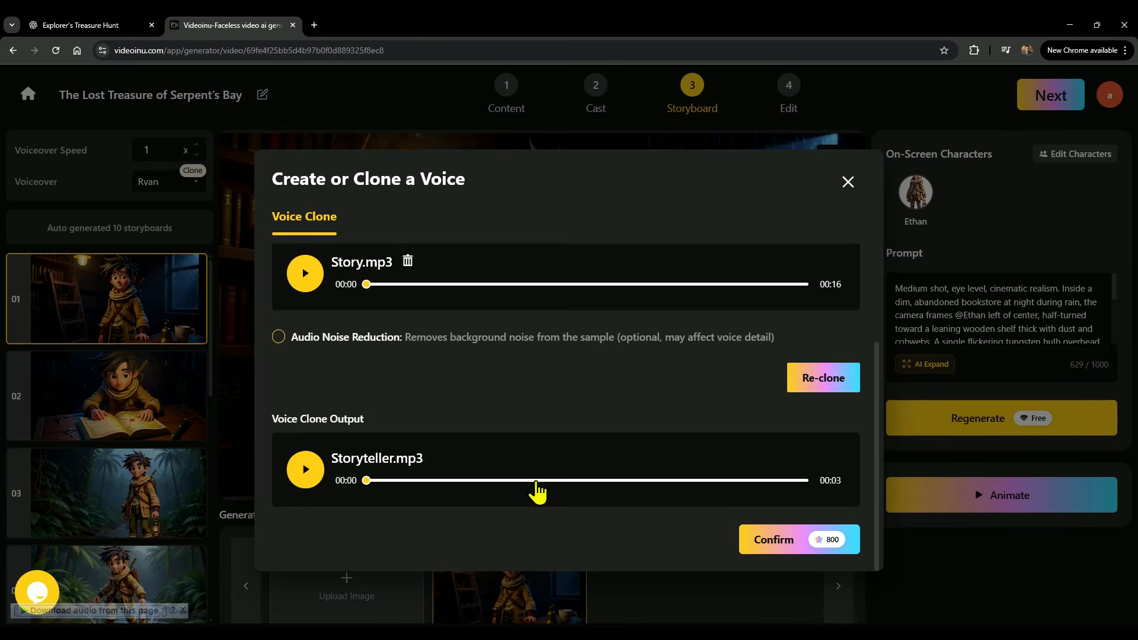
left_click(793, 533)
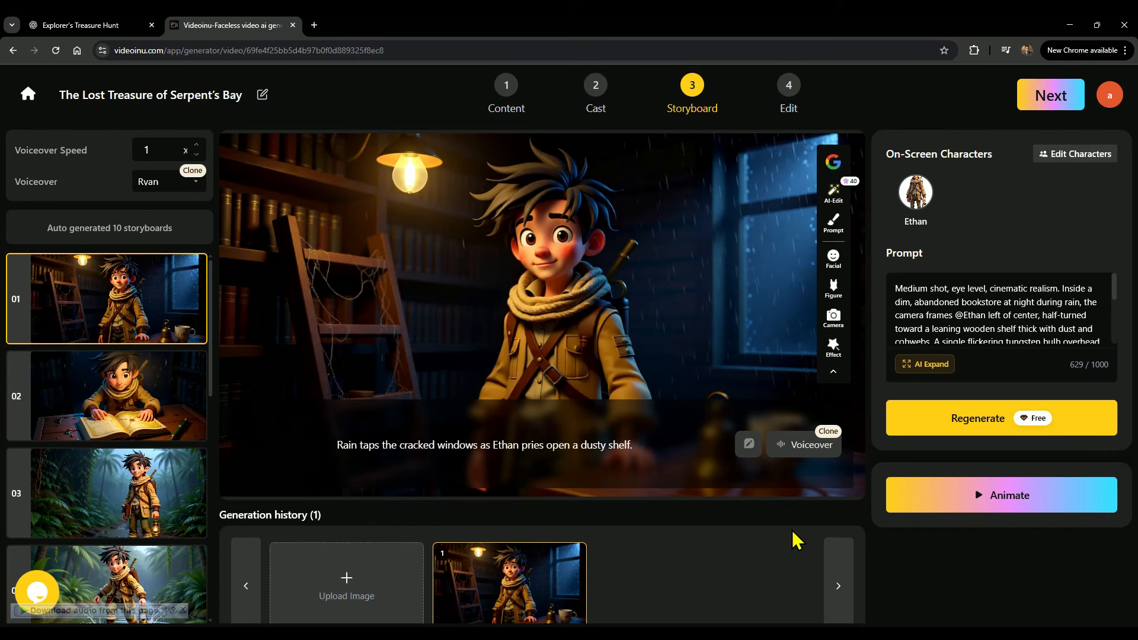
left_click(159, 181)
left_click(75, 288)
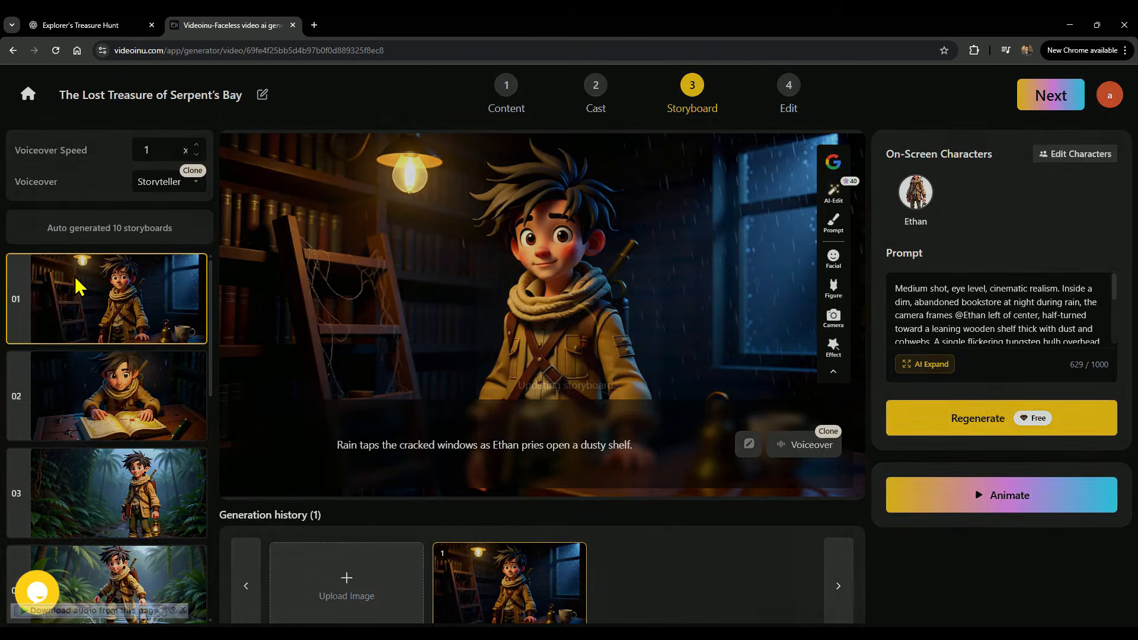
Replace the first storyboard's prompt with a pasted scene of a rainy town leading to an old bookstore.
scroll(993, 311, "down", 5)
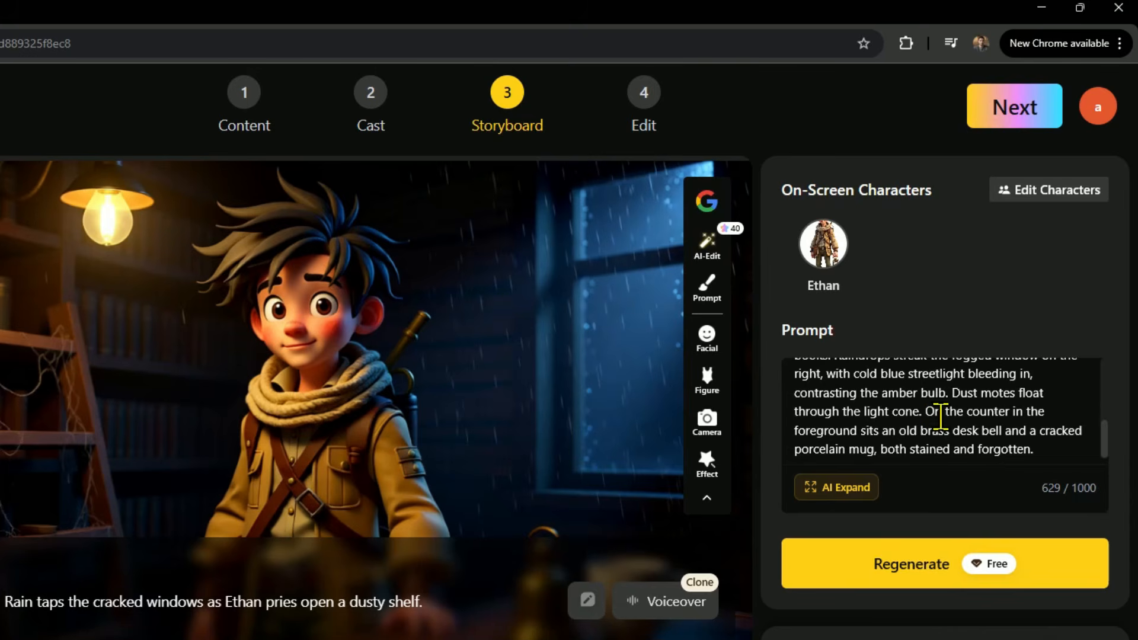
key("ctrl+a")
key("BackSpace")
key("ctrl+v")
scroll(877, 409, "up", 3)
left_click_drag(794, 381, 1006, 444)
left_click(930, 415)
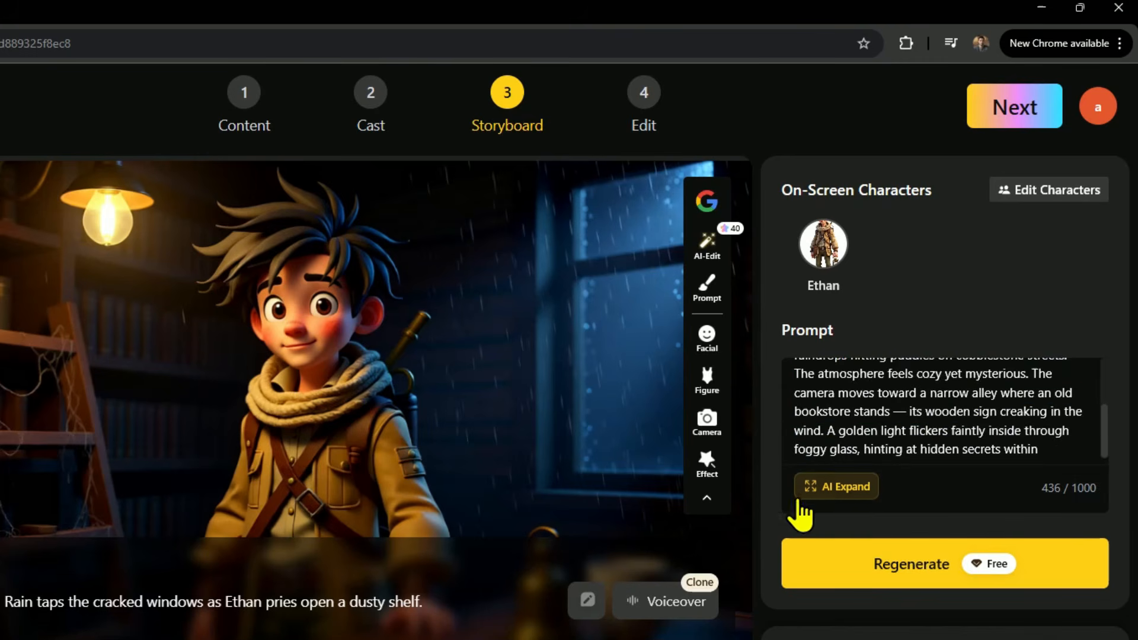
Expand the prompt with AI Expand, use the result, and regenerate the first storyboard's image.
left_click(836, 490)
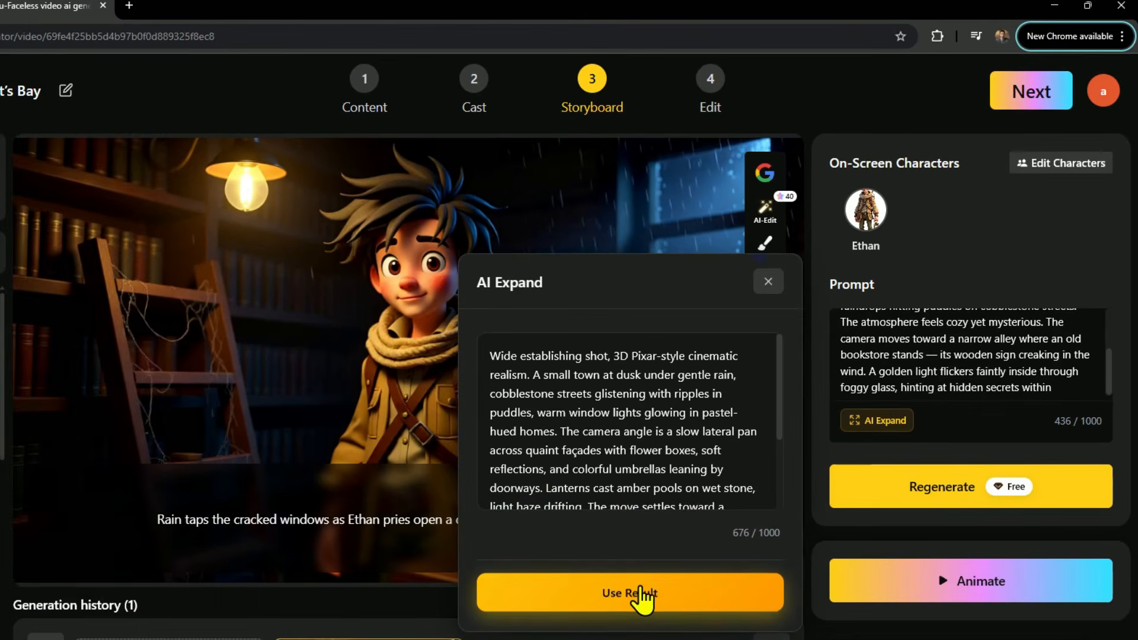
left_click(643, 593)
left_click(957, 492)
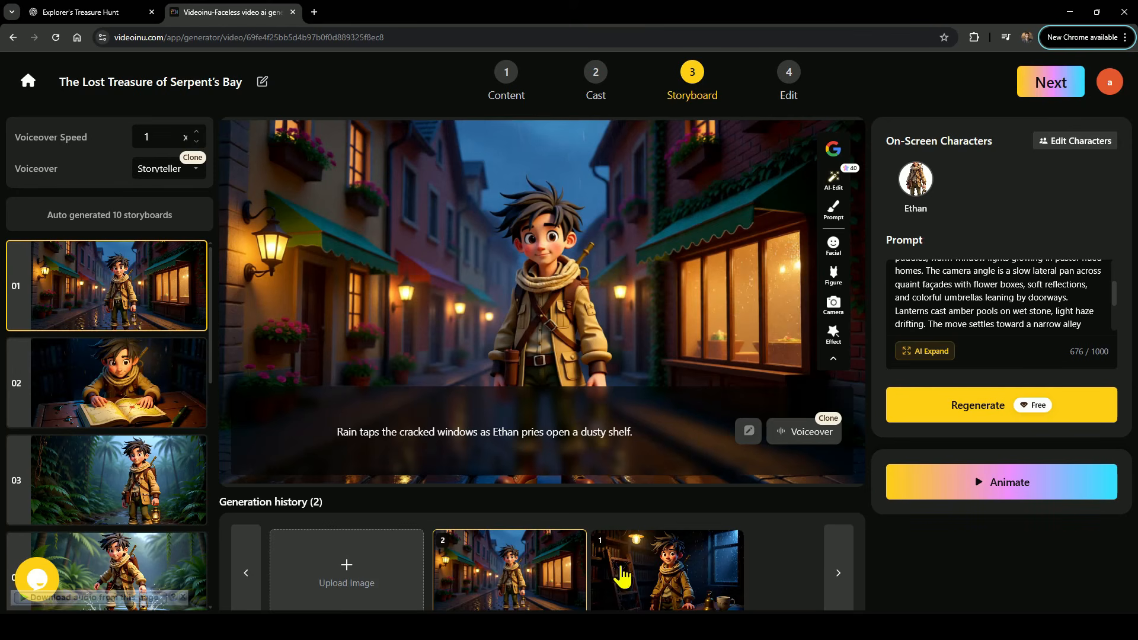
Open the first storyboard's animation settings, browse the available models, and choose Kling.
left_click(1003, 485)
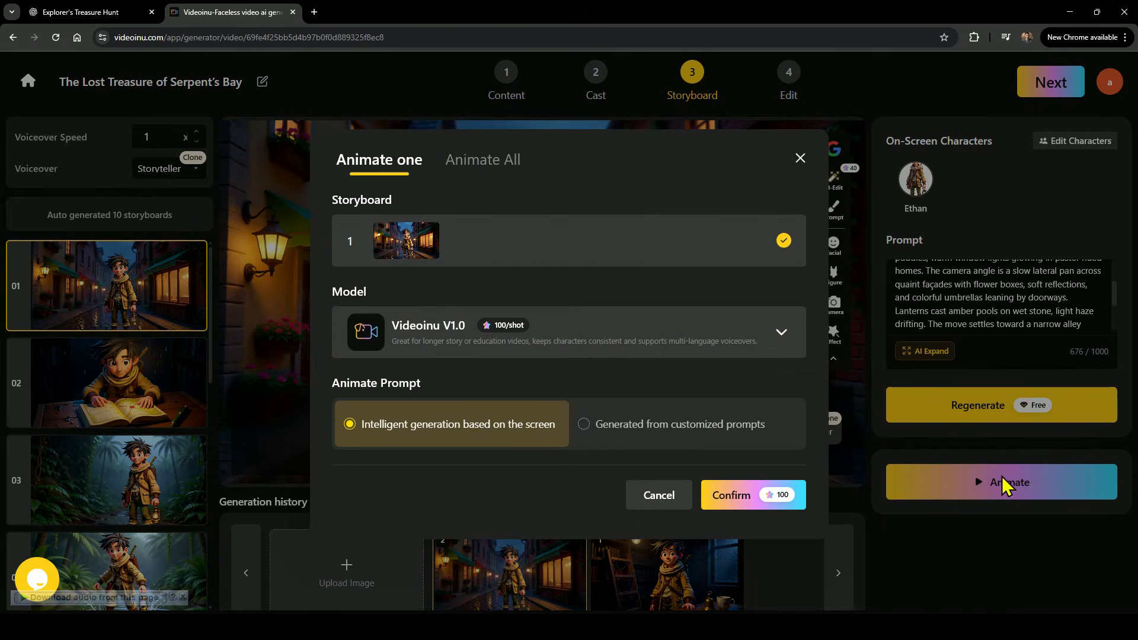
left_click(651, 338)
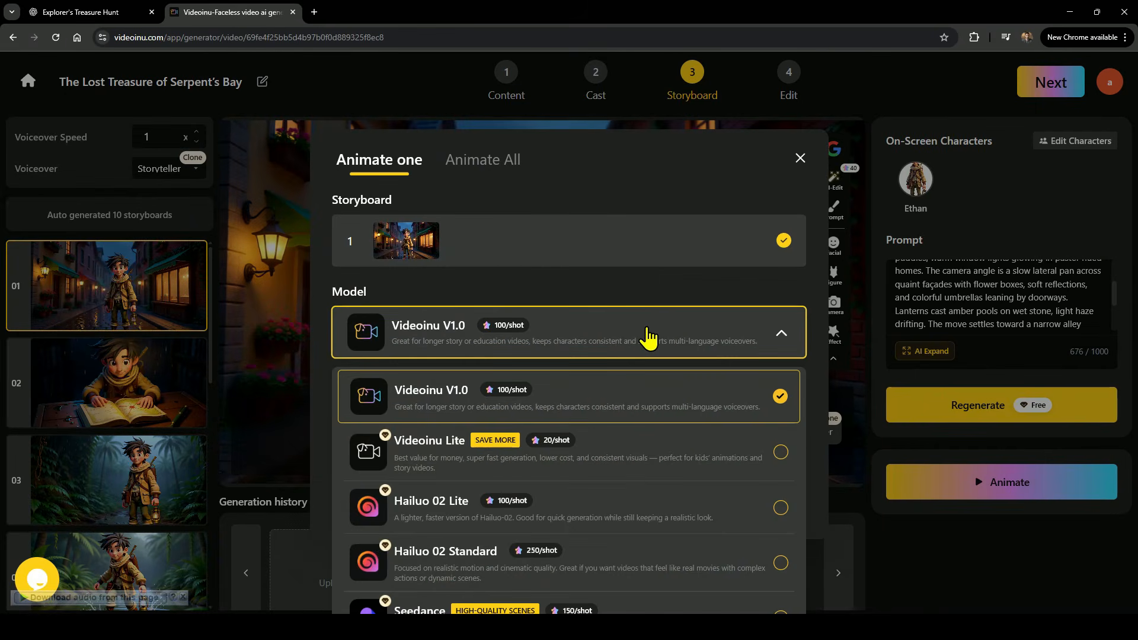
scroll(580, 483, "down", 5)
scroll(593, 485, "down", 2)
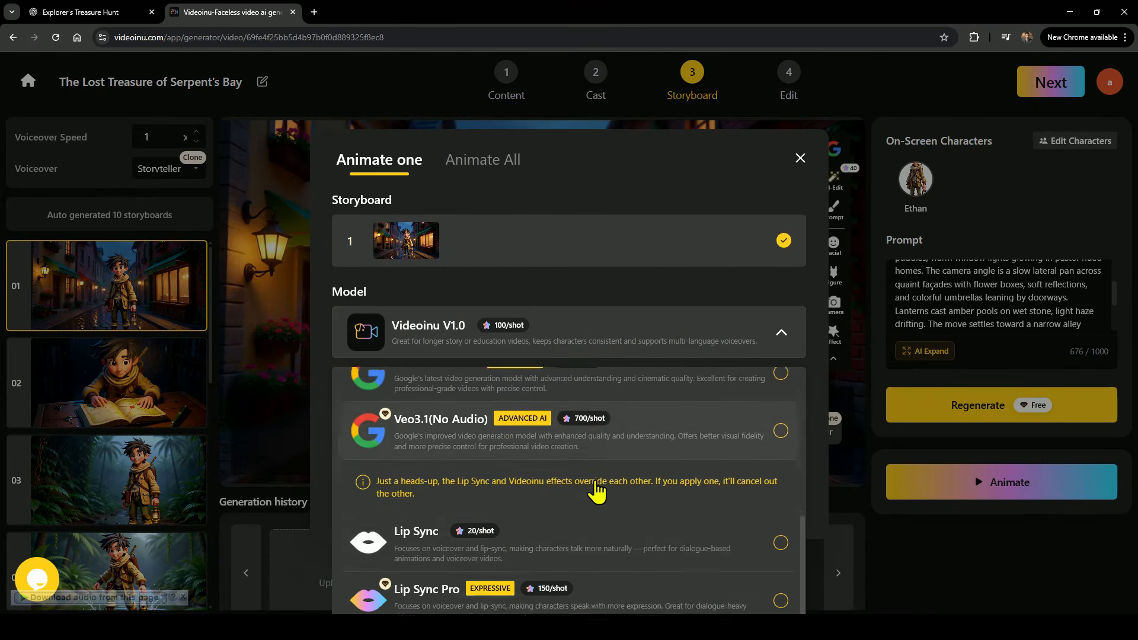
scroll(720, 495, "up", 2)
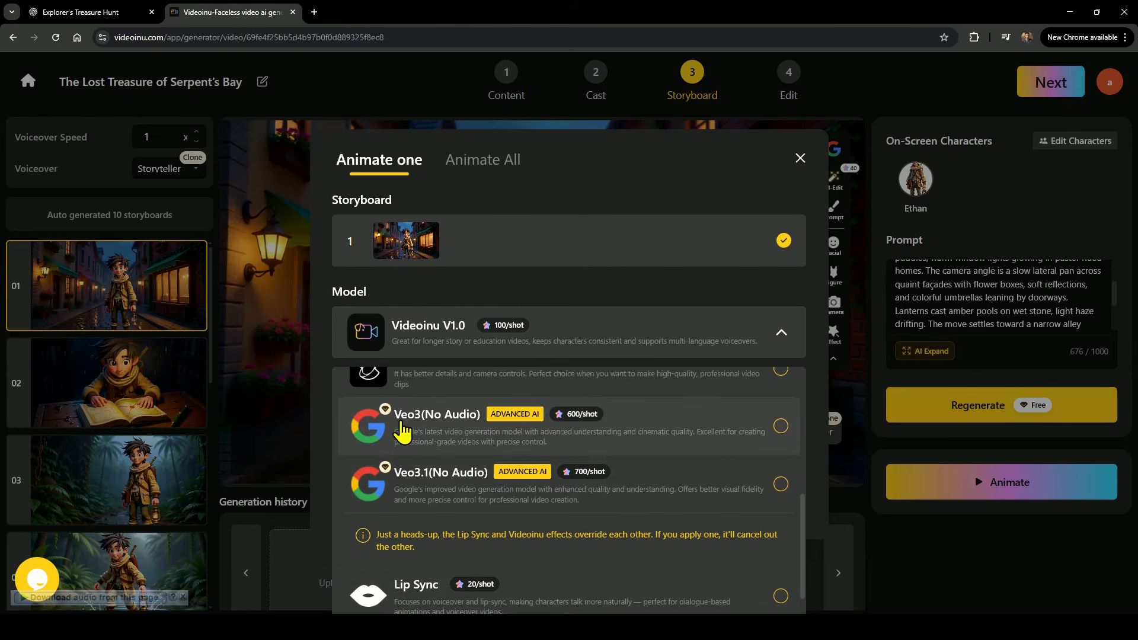
scroll(593, 435, "down", 1)
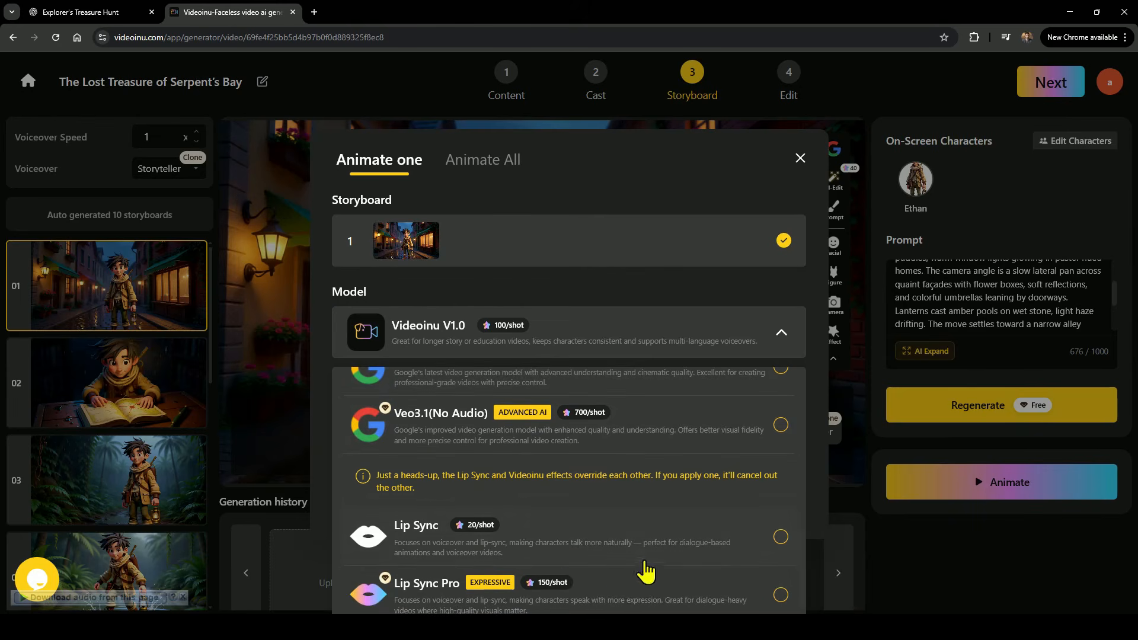
scroll(593, 572, "down", 5)
scroll(541, 551, "up", 5)
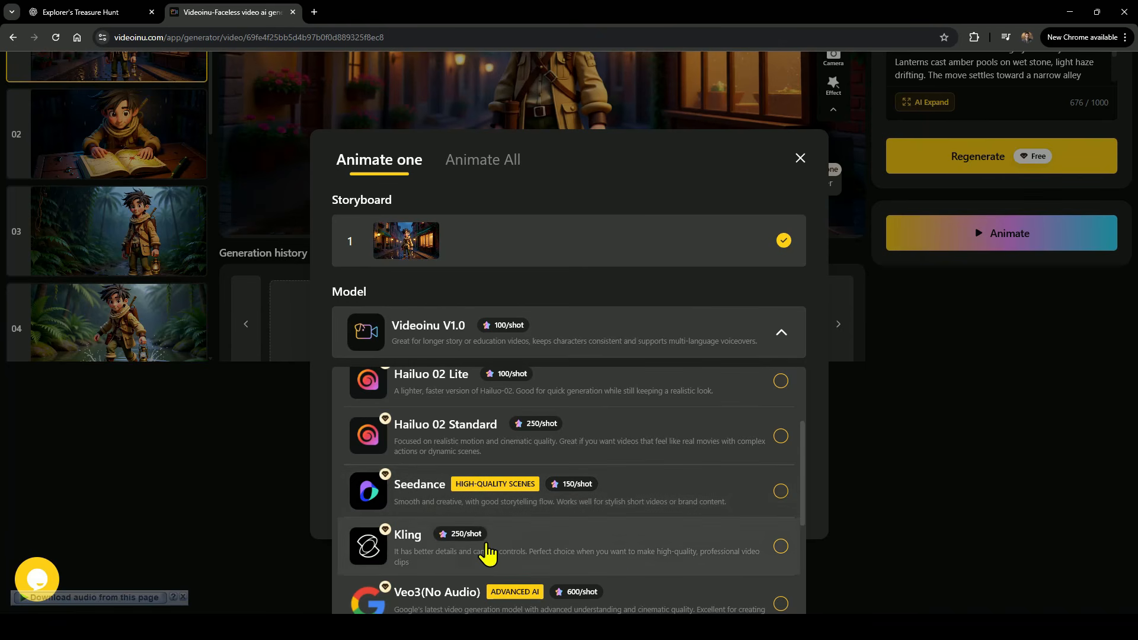
scroll(535, 548, "up", 3)
scroll(535, 548, "down", 6)
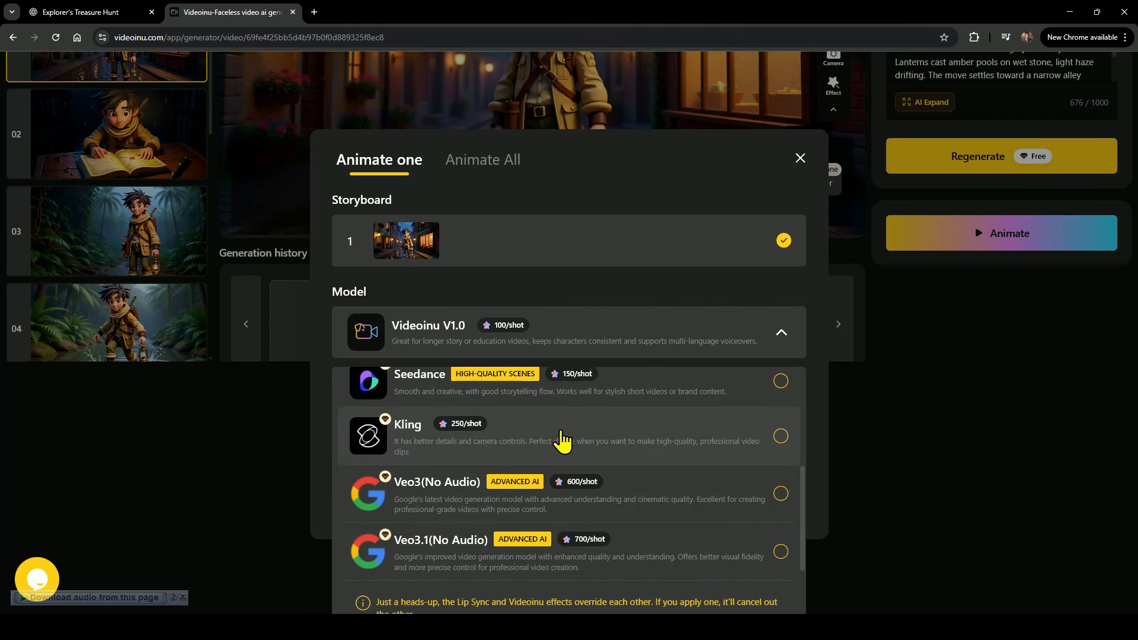
left_click(561, 440)
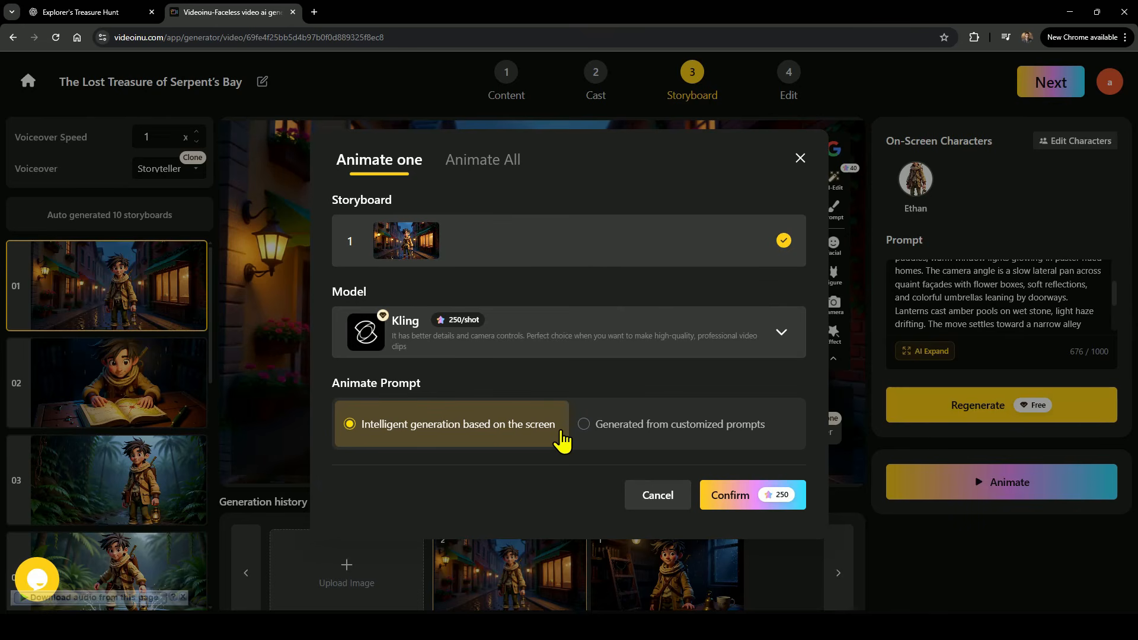
Keep intelligent generation based on the screen as the animate prompt and confirm the animation.
left_click(602, 432)
left_click(414, 439)
left_click(675, 436)
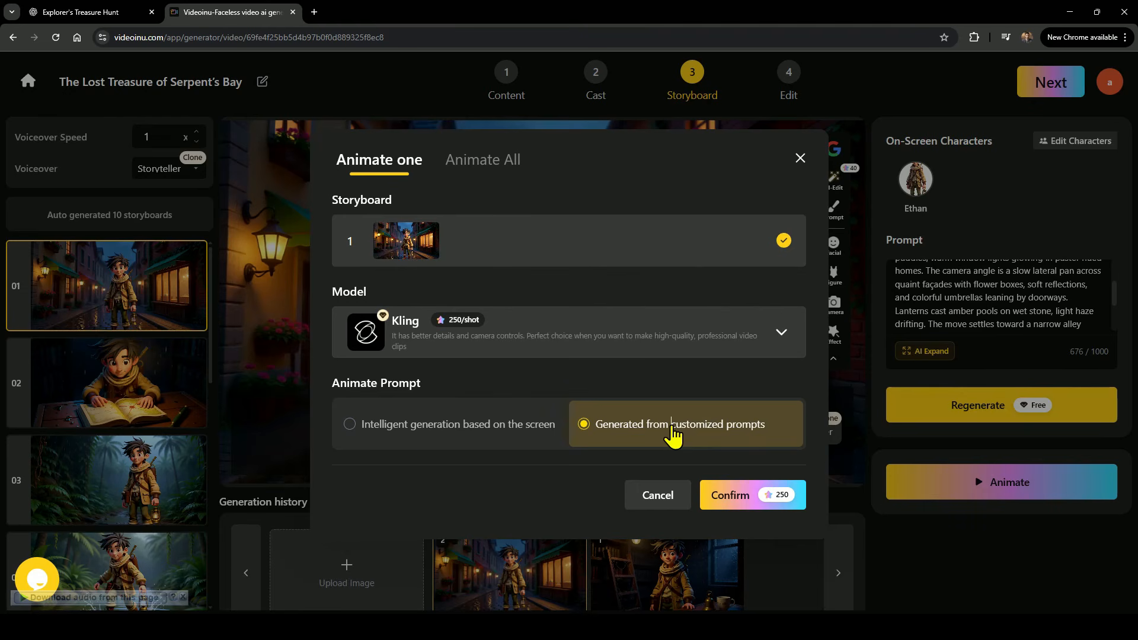
left_click(403, 436)
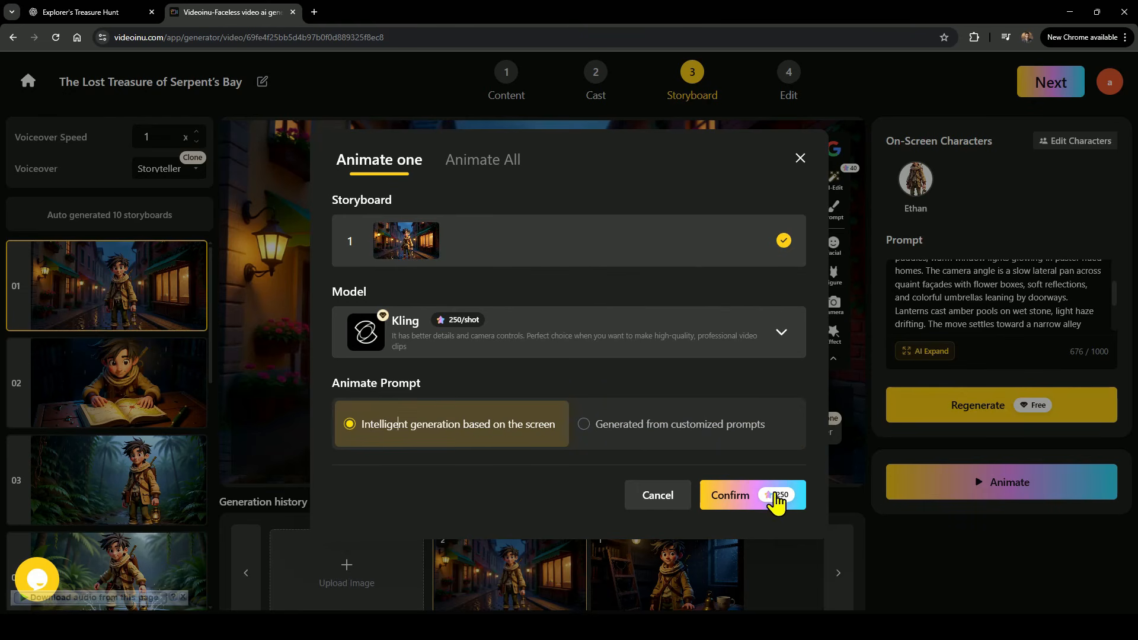
left_click(775, 498)
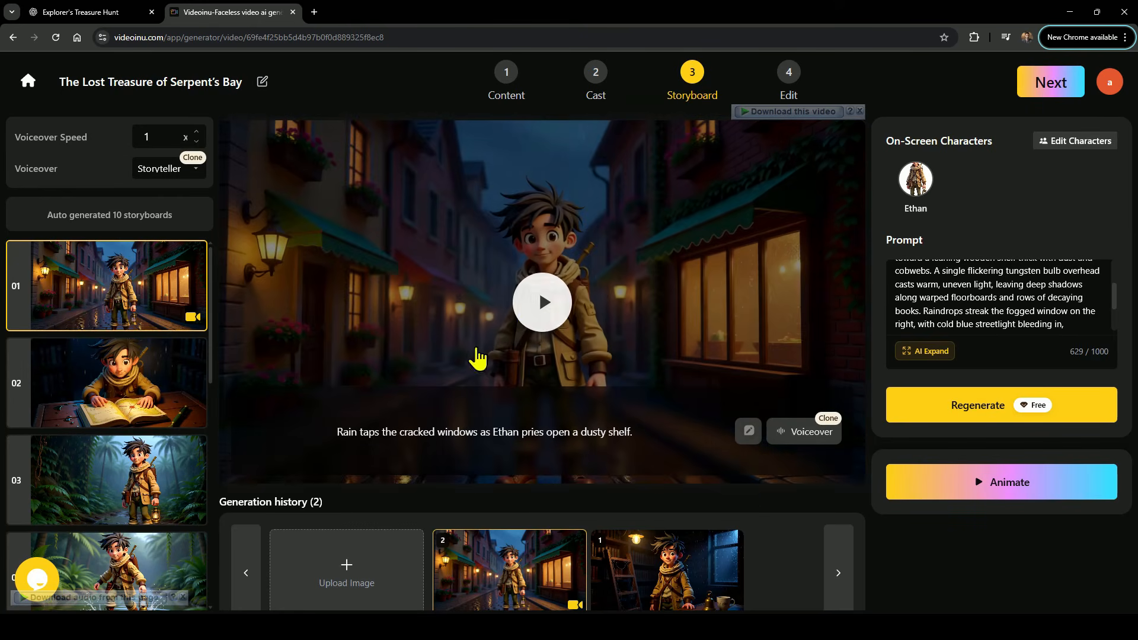
Play the first storyboard's animated clip.
left_click(534, 312)
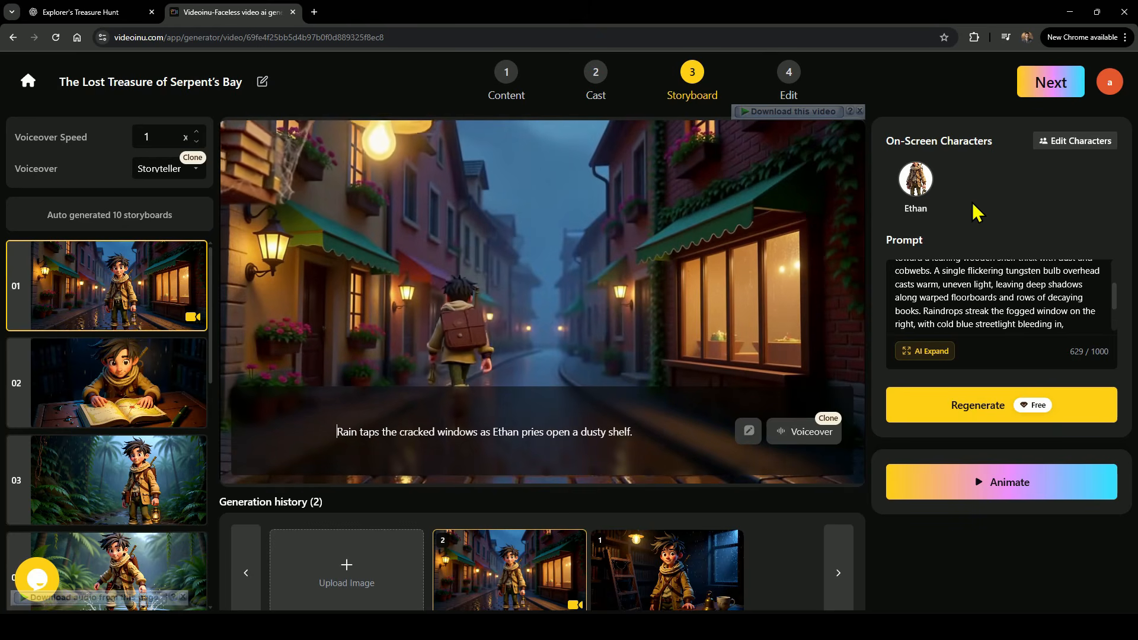
left_click(546, 291)
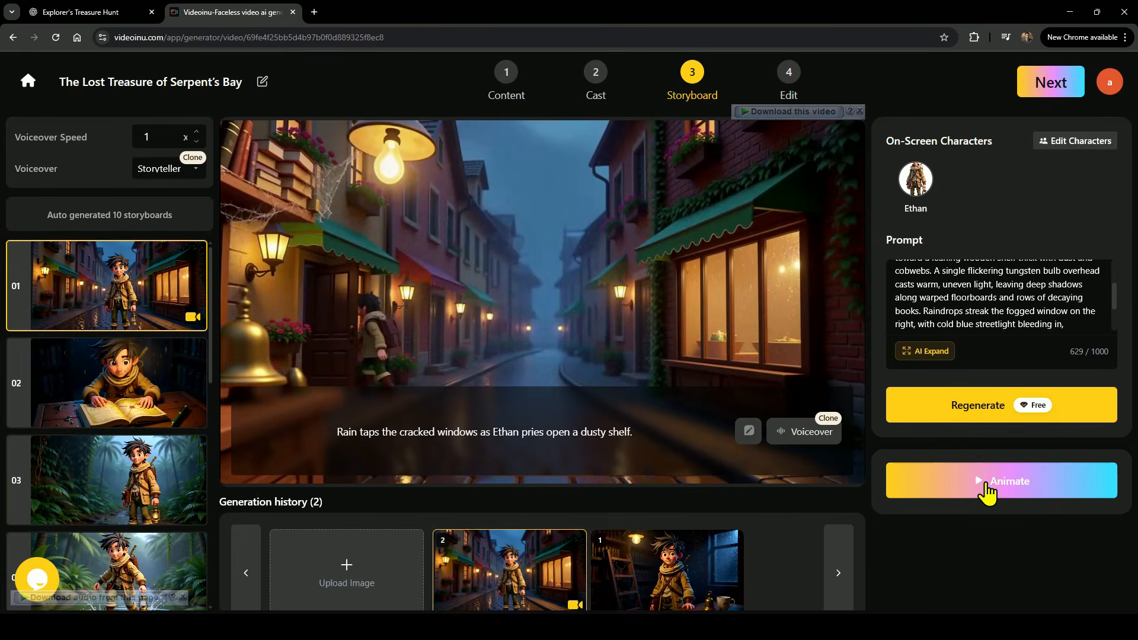
Re-animate the first storyboard with Kling using a pasted customized animation prompt and confirm.
left_click(987, 483)
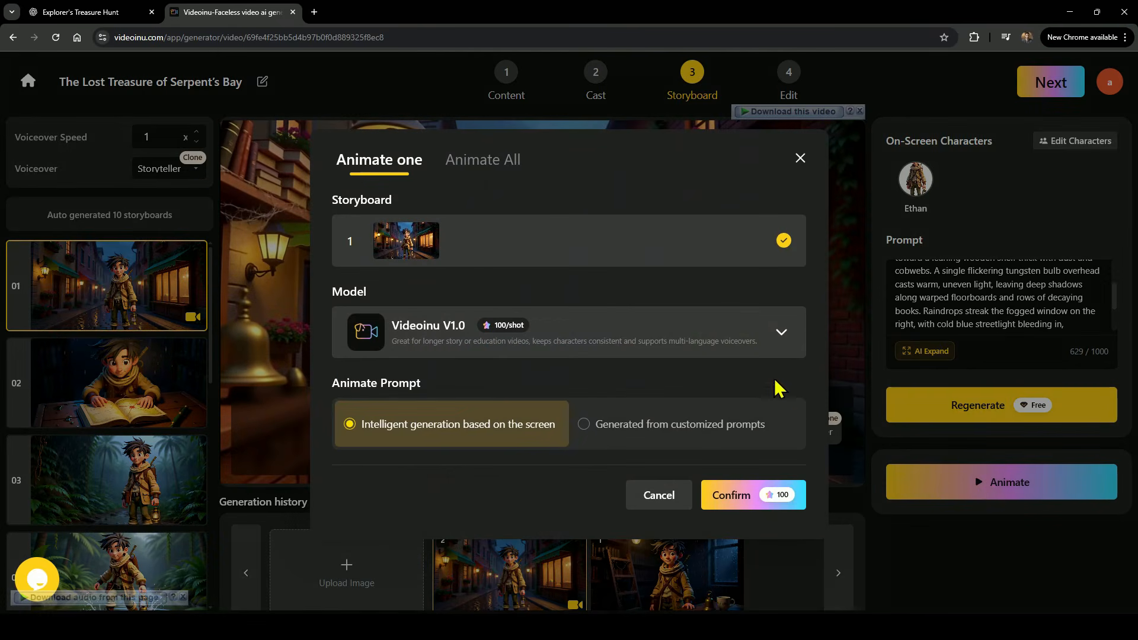
left_click(667, 338)
scroll(596, 473, "down", 3)
left_click(534, 441)
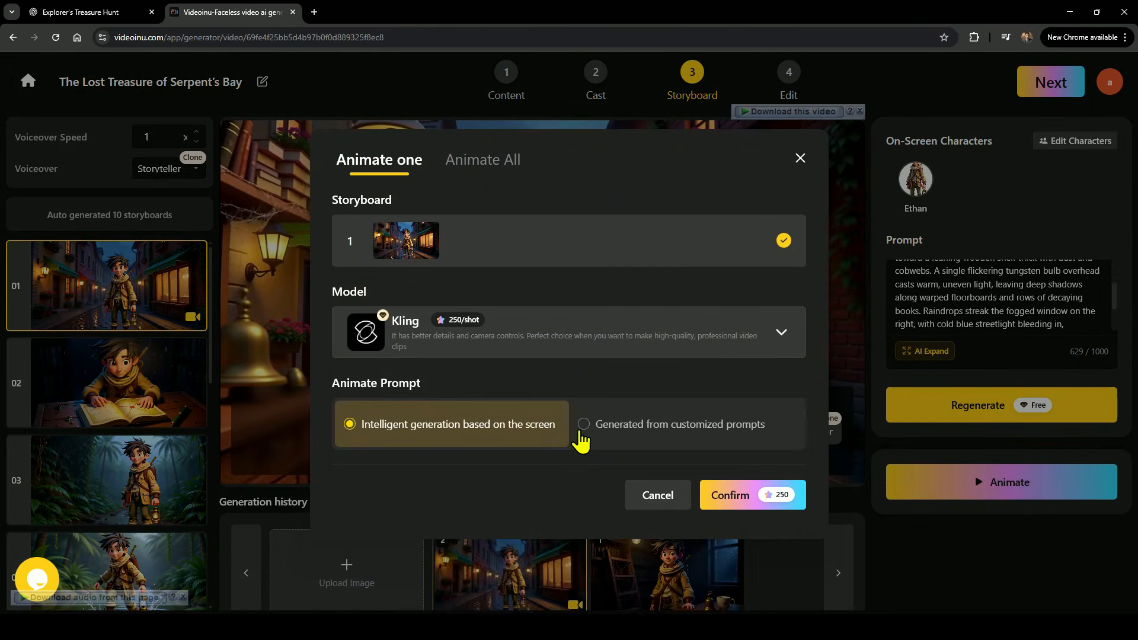
left_click(660, 433)
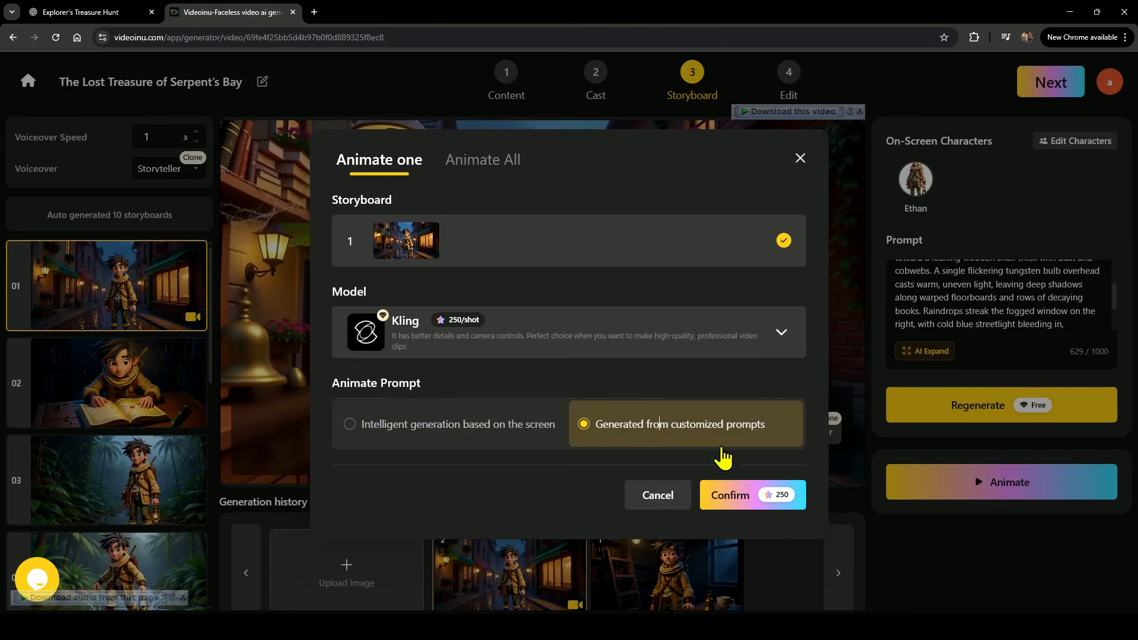
left_click(741, 501)
left_click(517, 332)
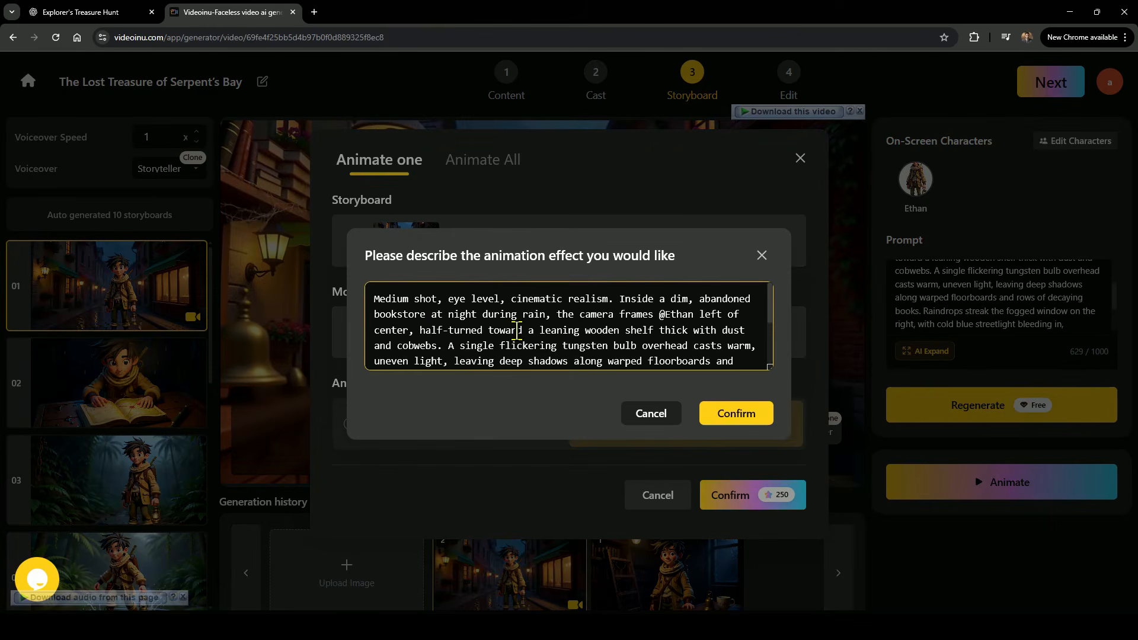
key("ctrl+a")
type("Smooth camera pan-in from a wide establishing shot of the rainy town toward the bookstore. Soft rainfall and reflections animate realistically on the ground. The bookstore sign sways gently in the wind. Water droplets fall from the roof edges, and light flickers through the dusty windows, creating a magical yet mysterious mood. Add subtle cinematic motion blur and dynamic lighting transitions to set the tone for an adventure.")
scroll(545, 337, "up", 1)
left_click_drag(371, 301, 575, 363)
left_click(736, 414)
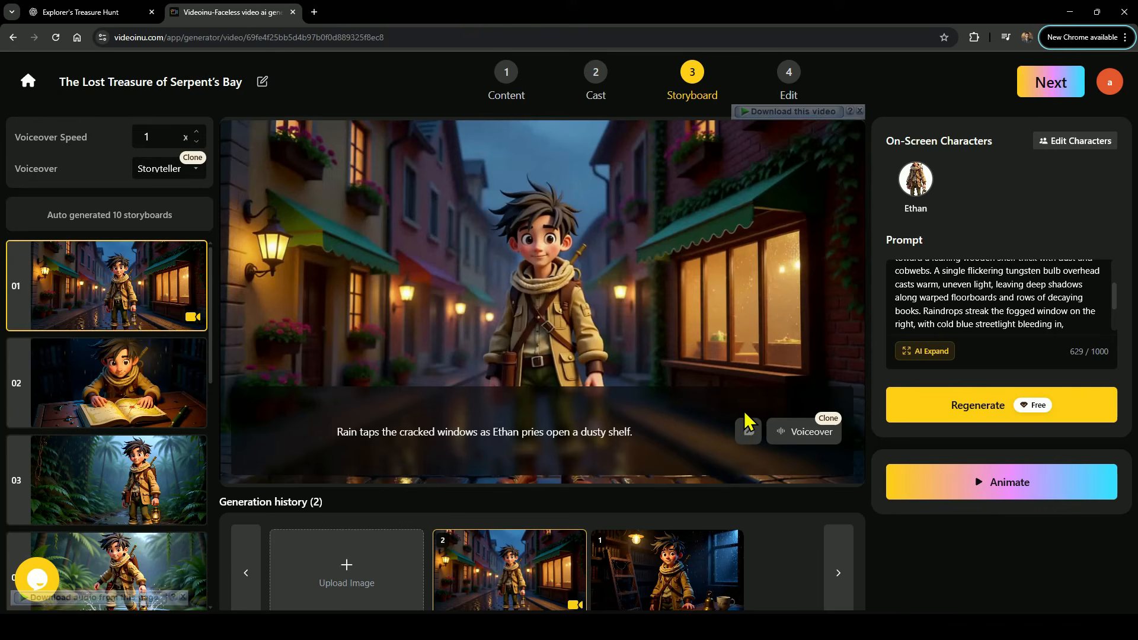
Play the new animated clip of the first storyboard.
left_click(543, 303)
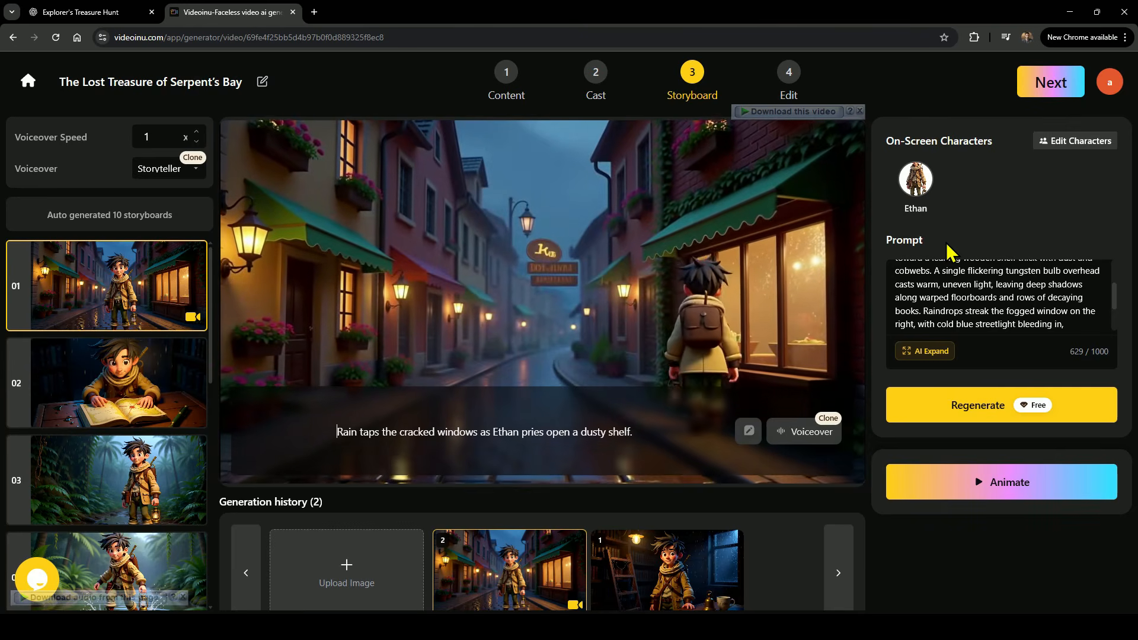
left_click(554, 304)
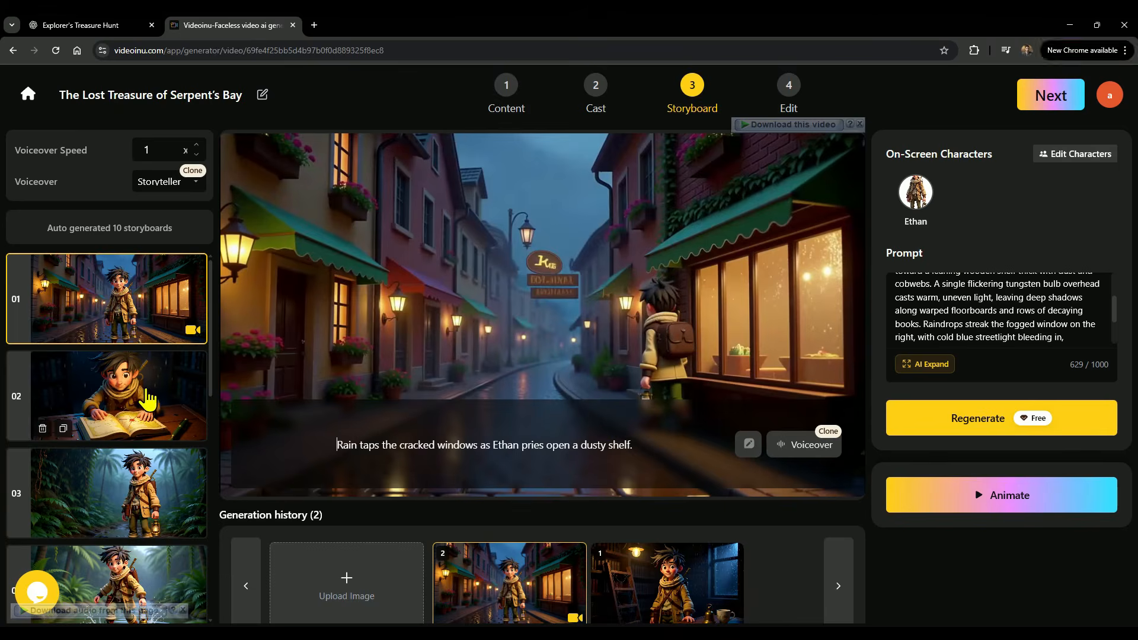
Open the second storyboard and look through its AI-Edit and Prompt image tools.
left_click(147, 401)
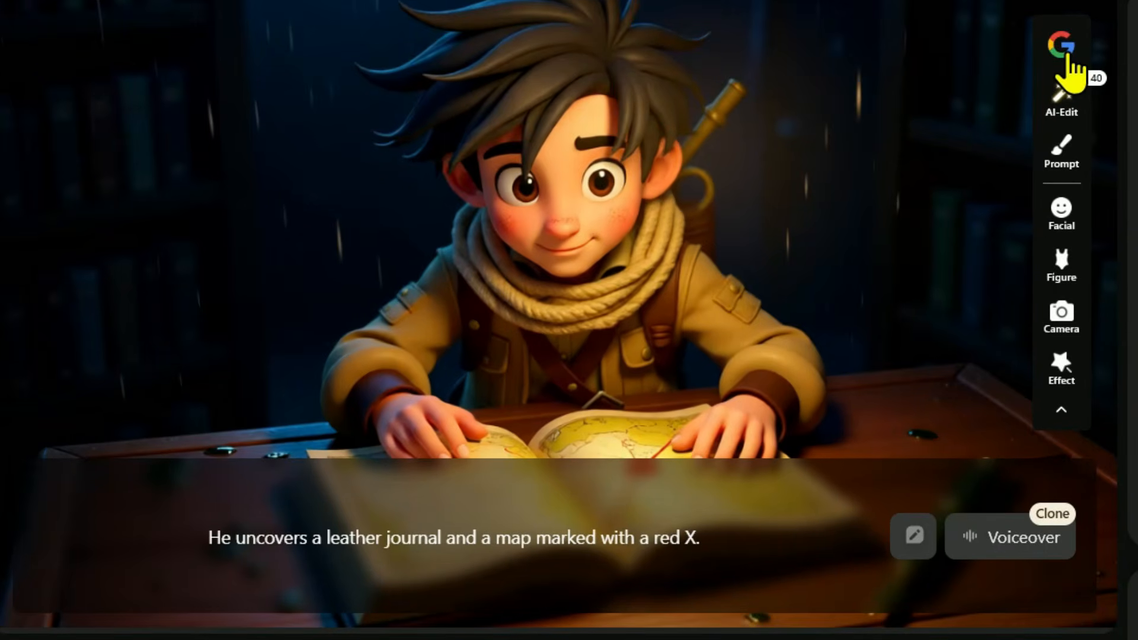
left_click(1077, 98)
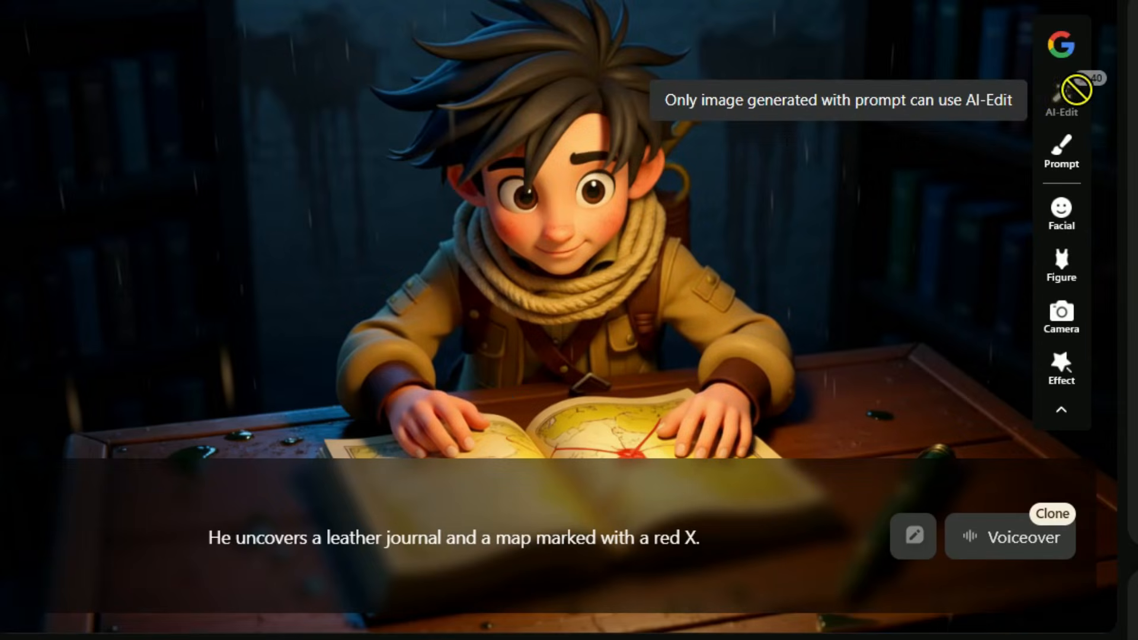
left_click(1062, 165)
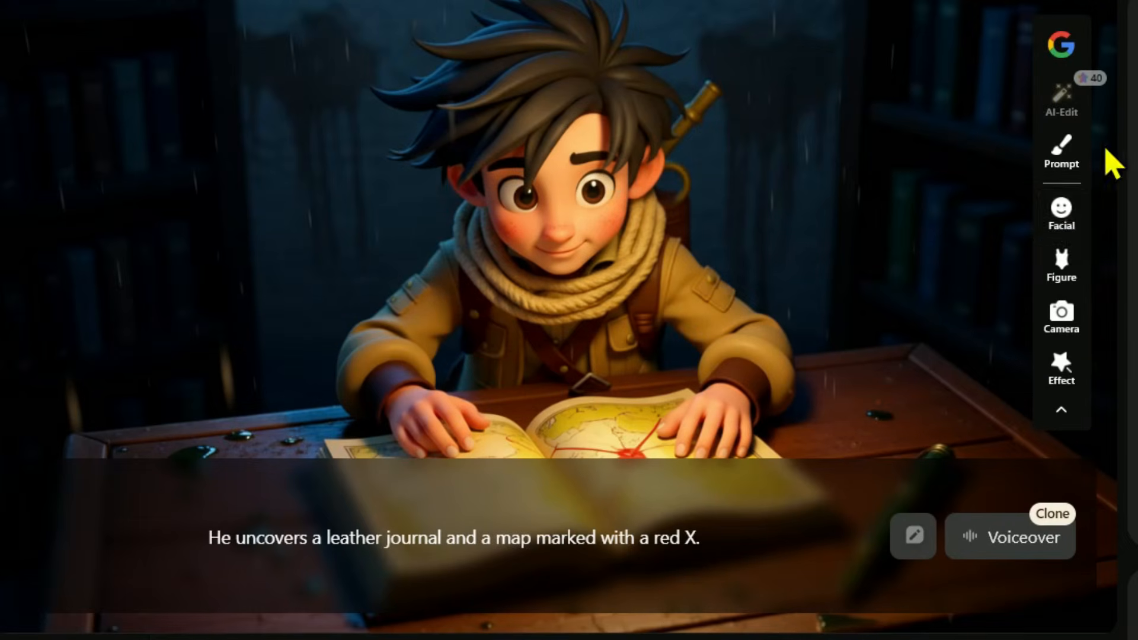
Regenerate the second storyboard with Ethan's facial expression set to Laughing.
left_click(1063, 216)
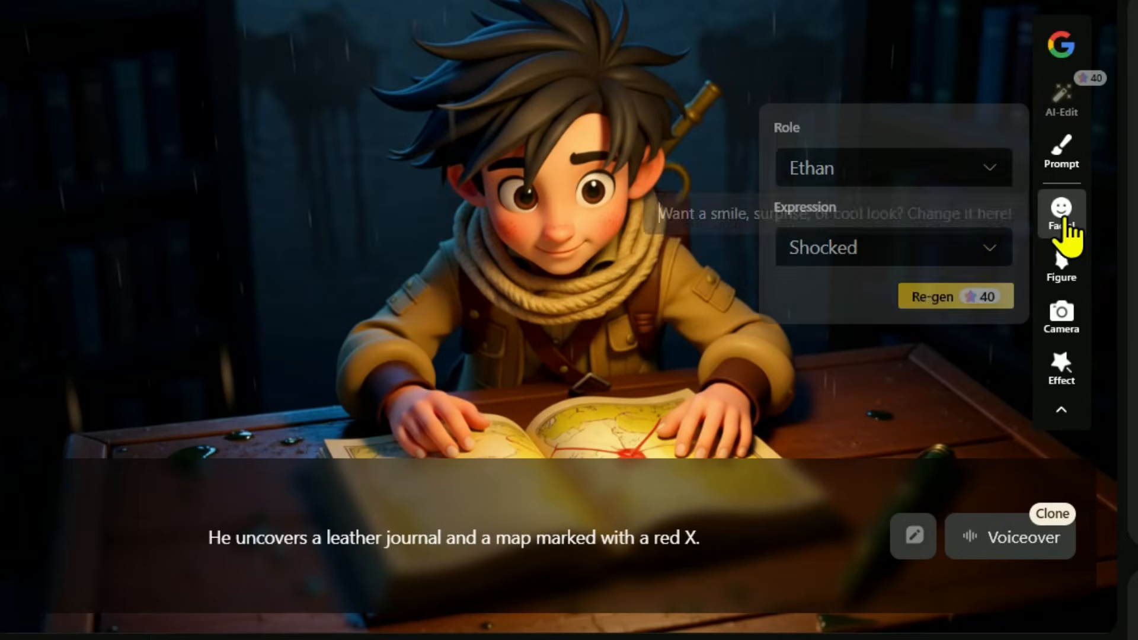
left_click(871, 261)
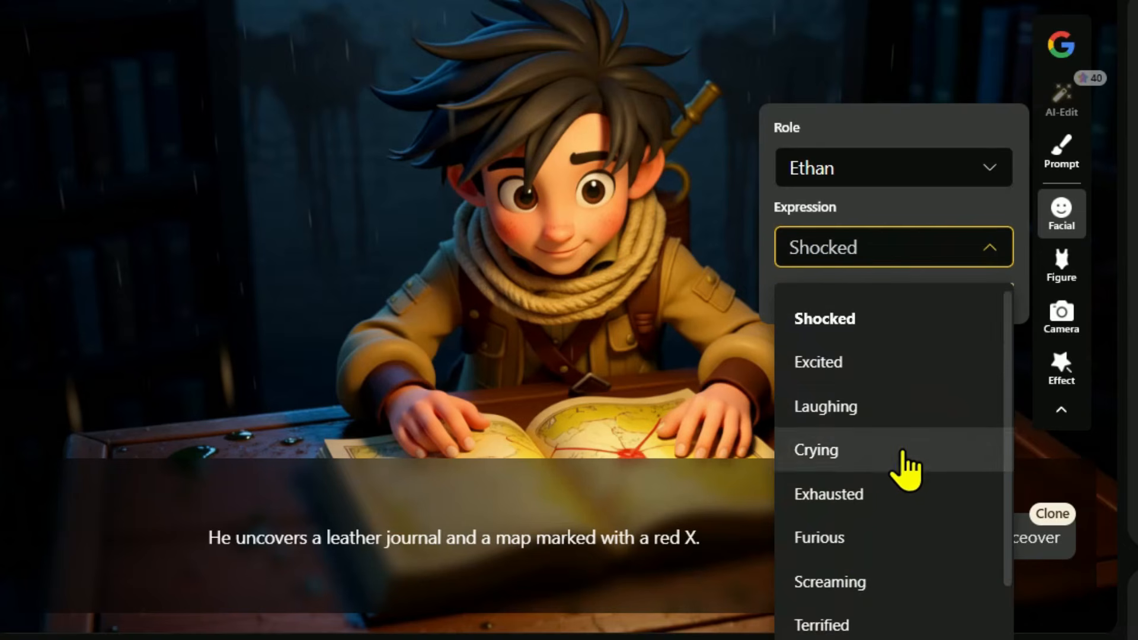
scroll(902, 474, "down", 1)
scroll(895, 540, "up", 1)
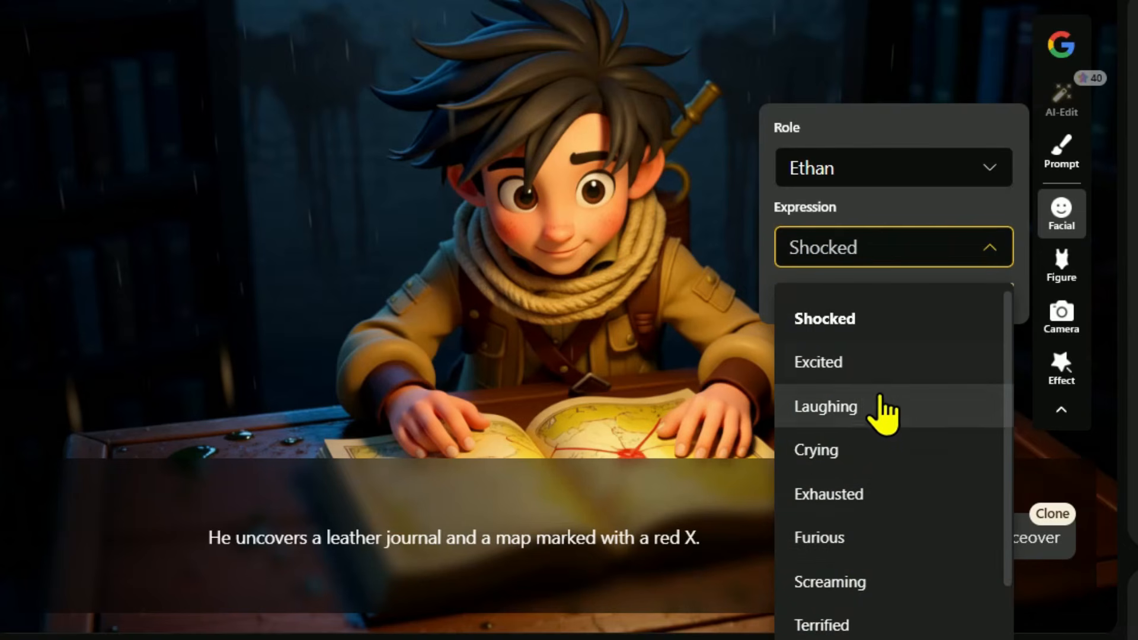
left_click(869, 409)
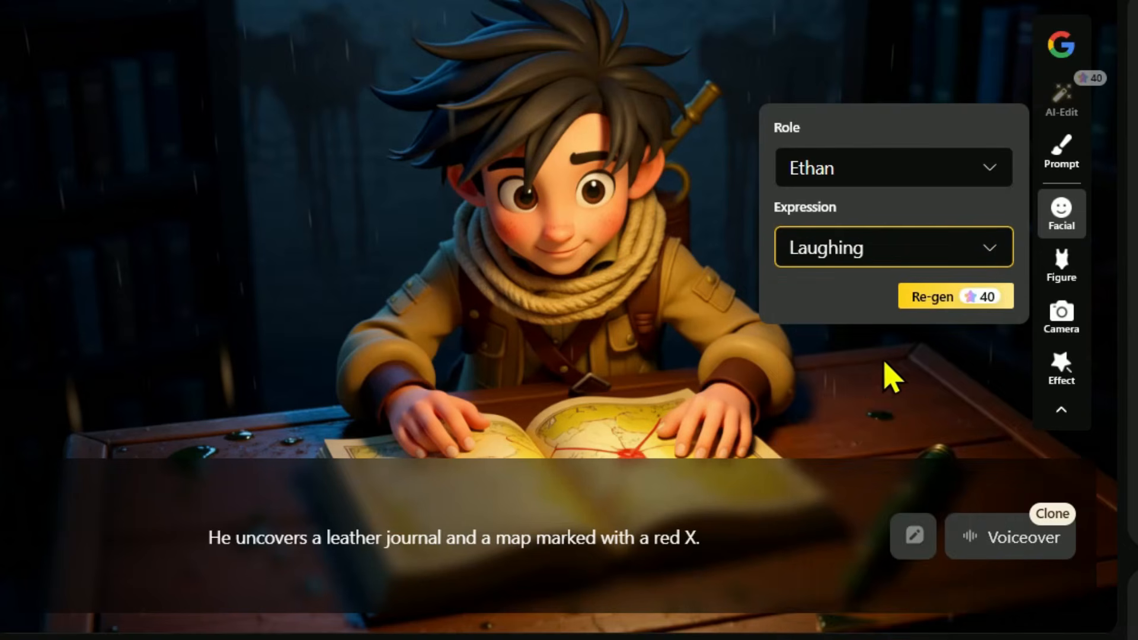
left_click(951, 297)
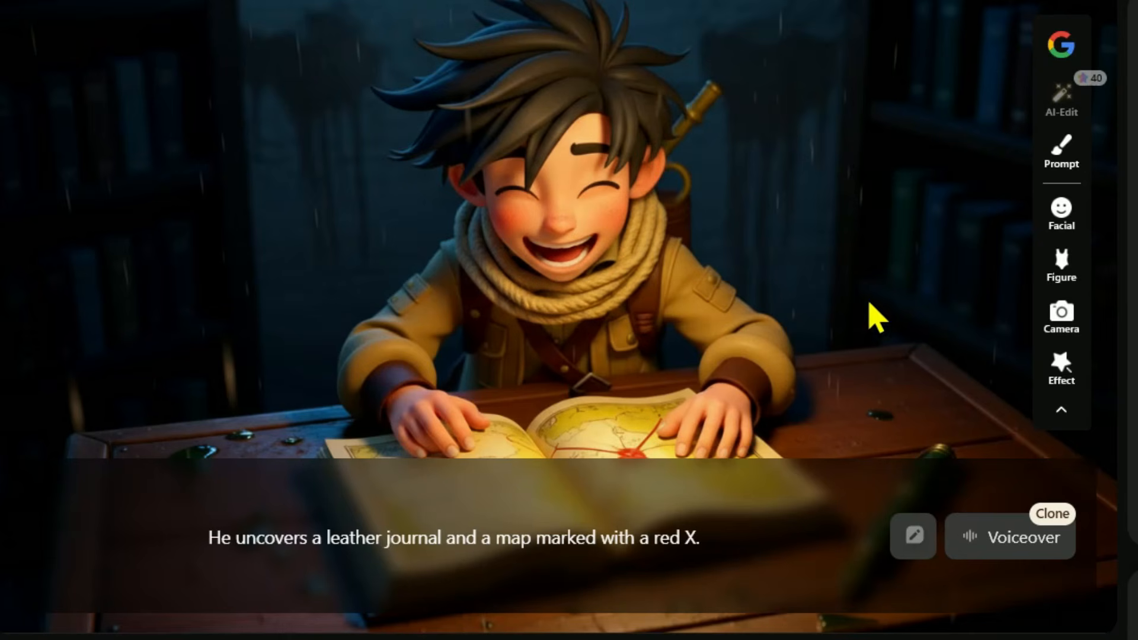
Regenerate the second storyboard's image with the camera scene changed to Low angle view.
left_click(1059, 277)
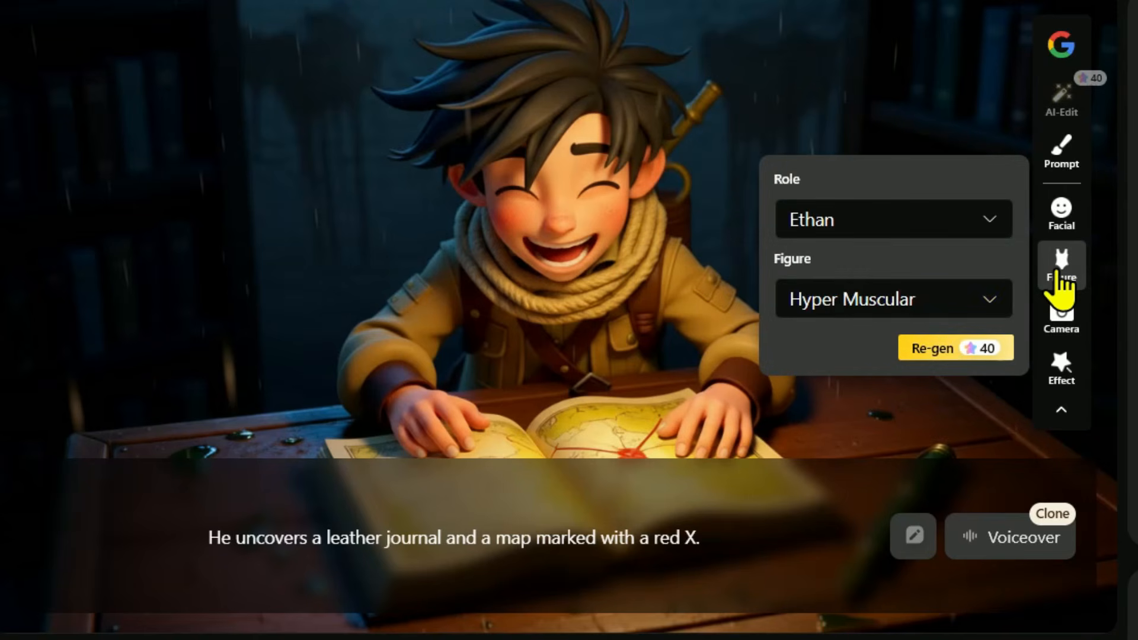
left_click(838, 302)
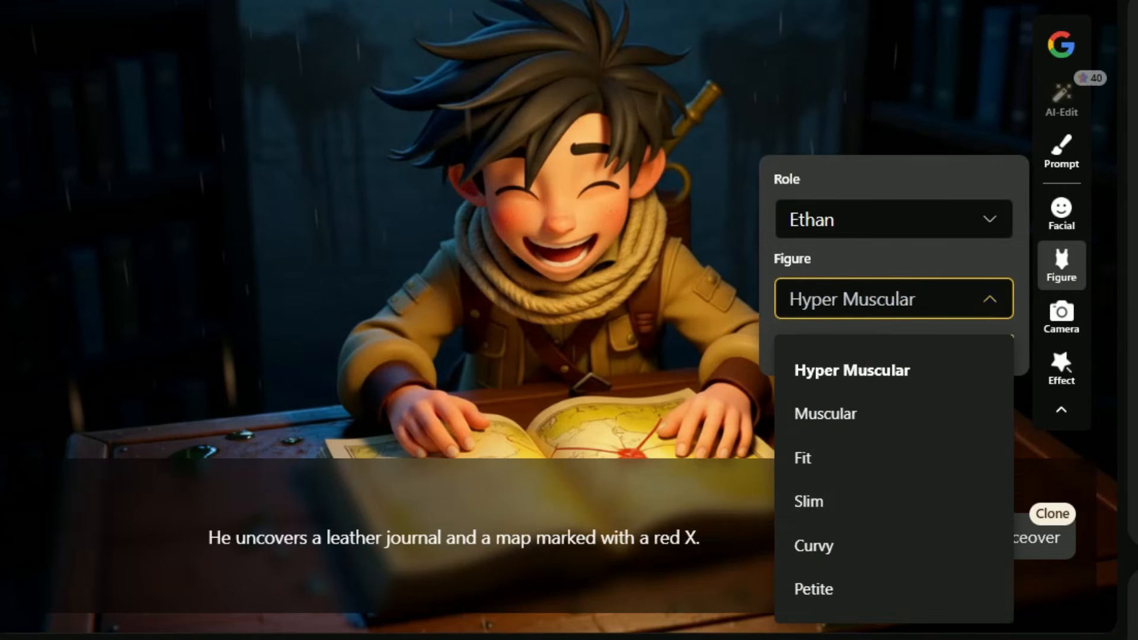
left_click(1061, 317)
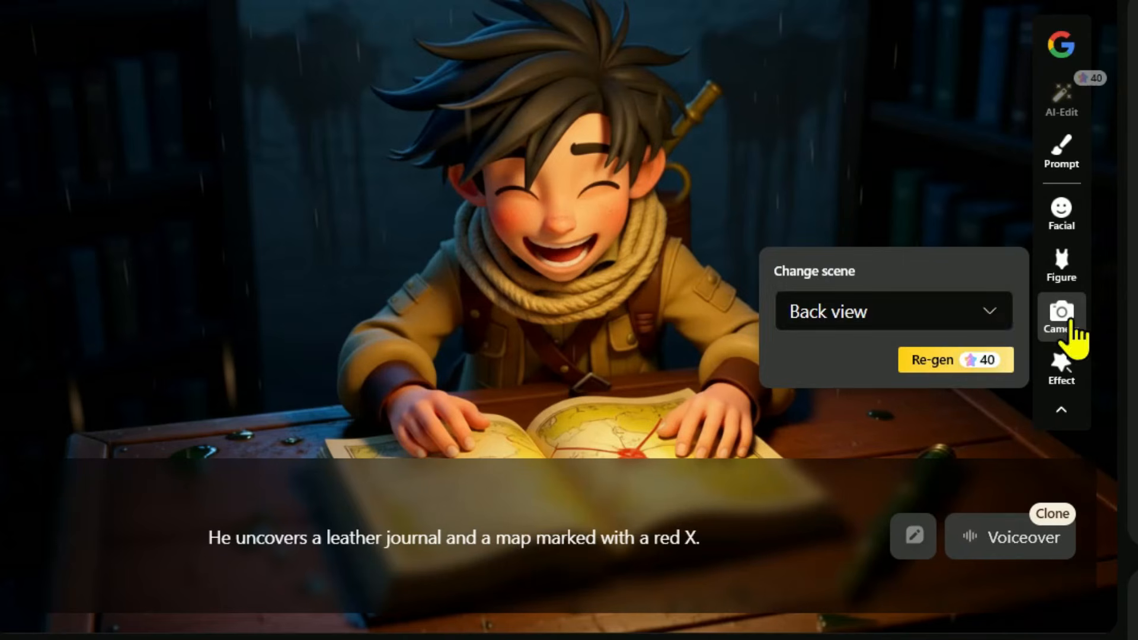
left_click(916, 314)
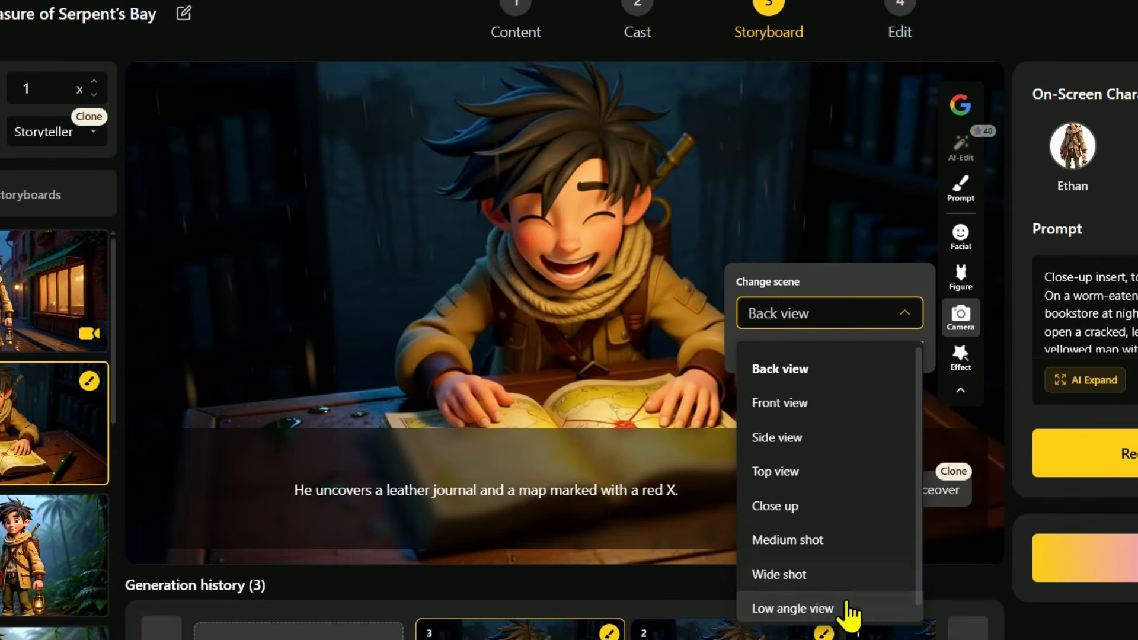
left_click(848, 611)
left_click(871, 350)
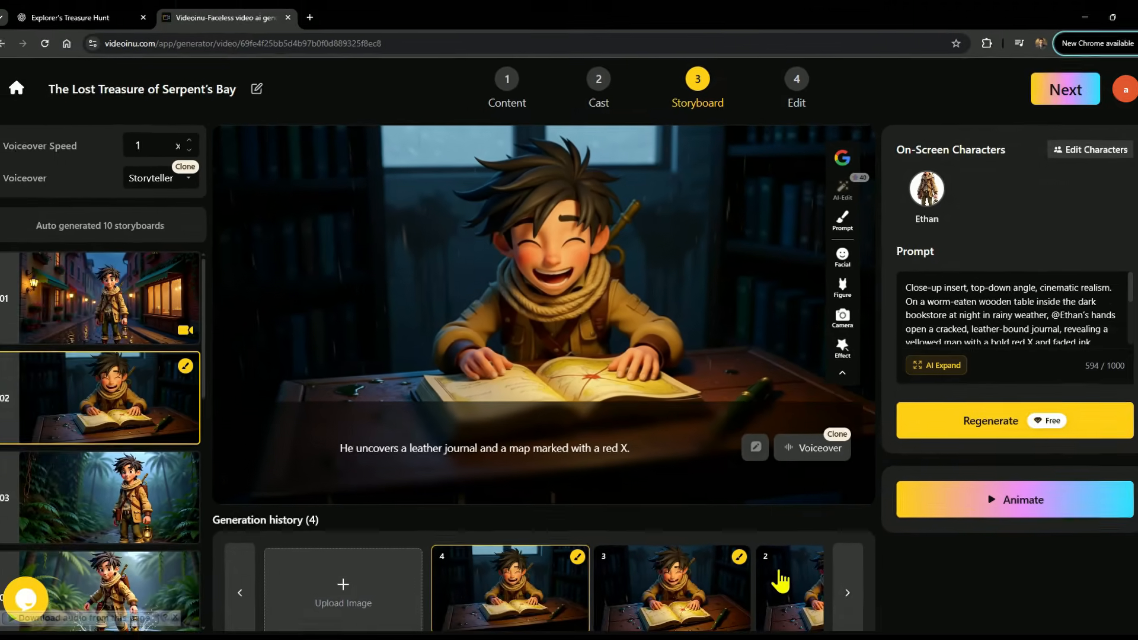
Switch the second storyboard back to its second generated image, then animate storyboards 02 to 10 together, leaving out 01.
left_click(883, 631)
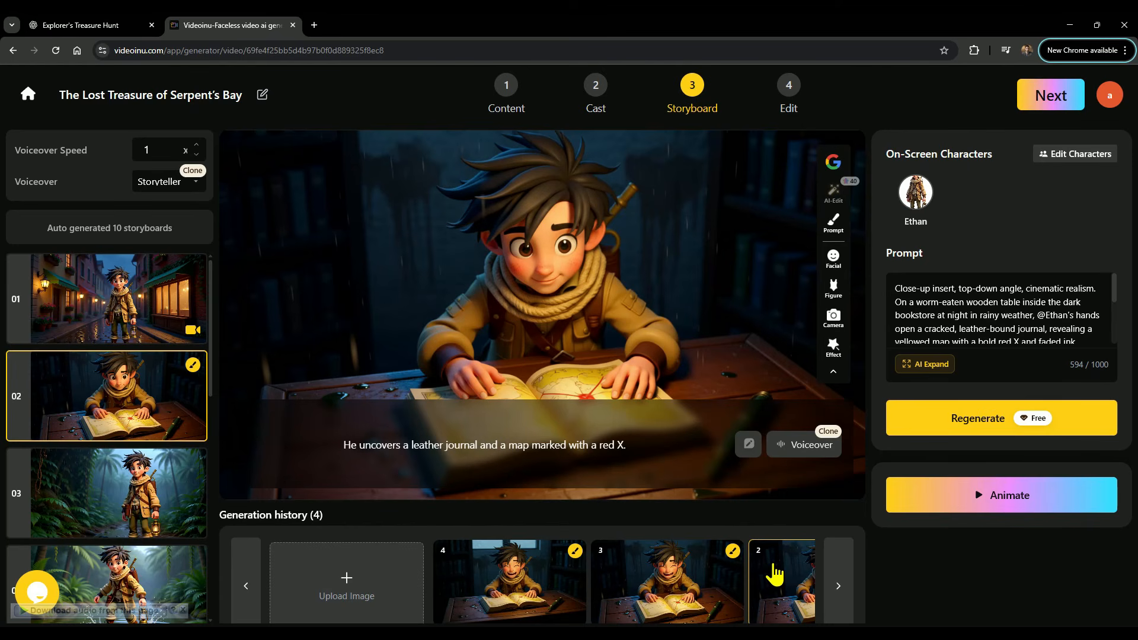
left_click(997, 502)
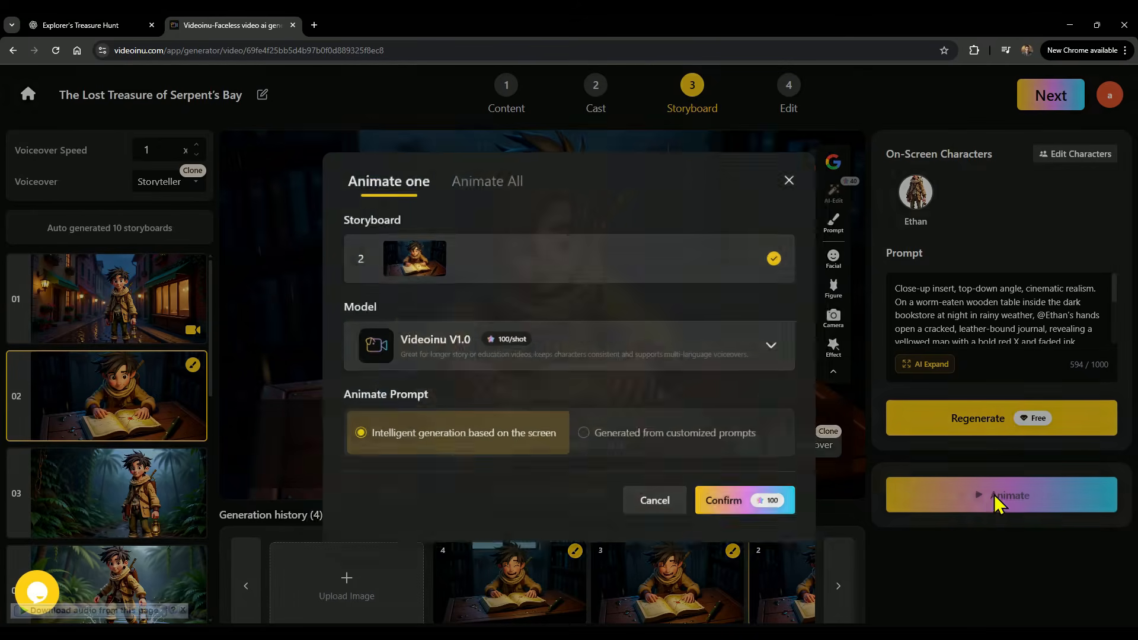
left_click(482, 178)
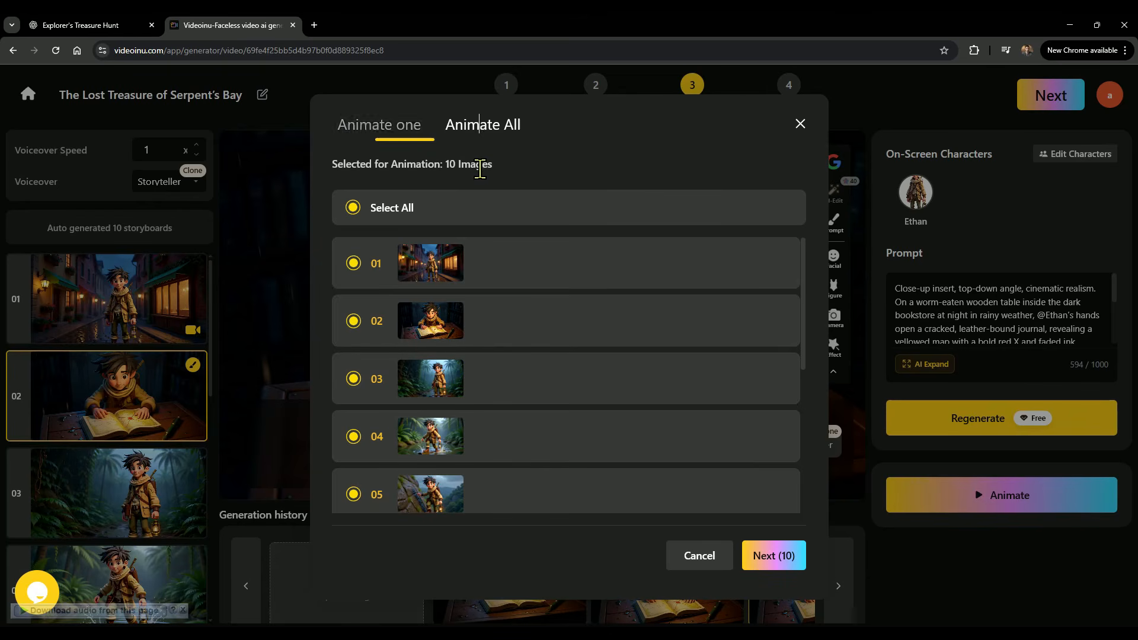
scroll(489, 352, "down", 5)
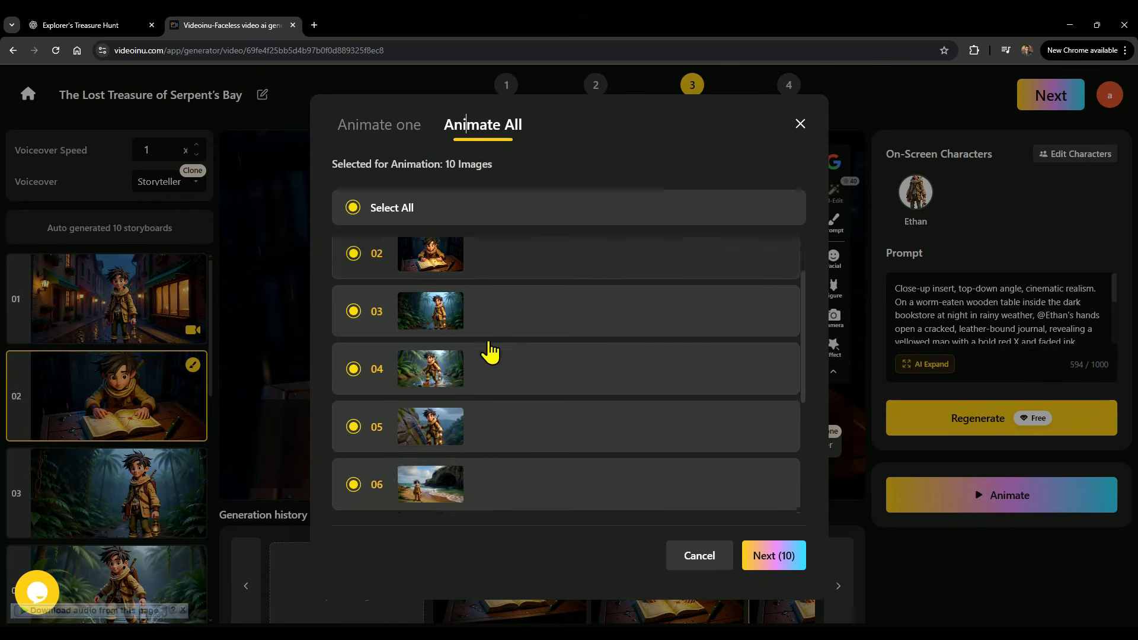
scroll(490, 351, "up", 5)
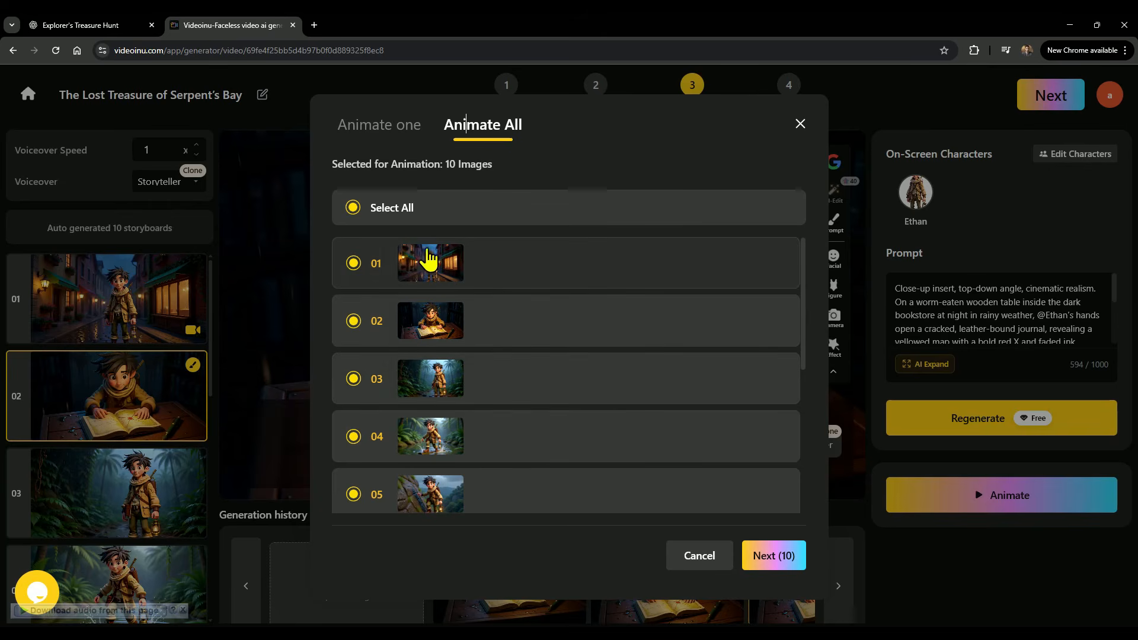
left_click(354, 263)
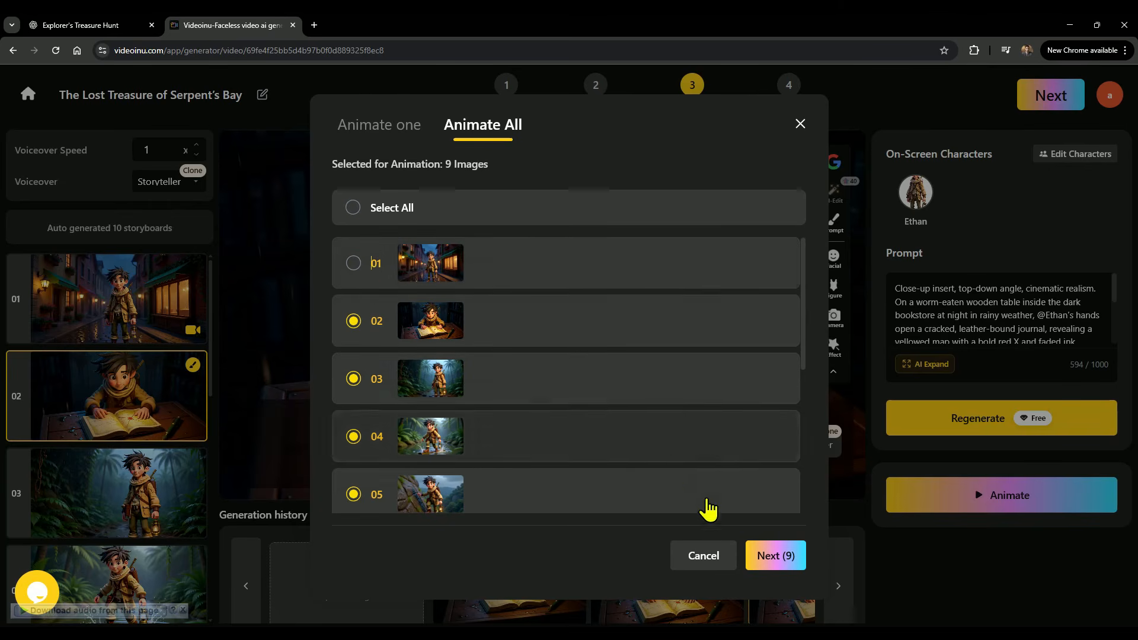
left_click(766, 555)
left_click(745, 472)
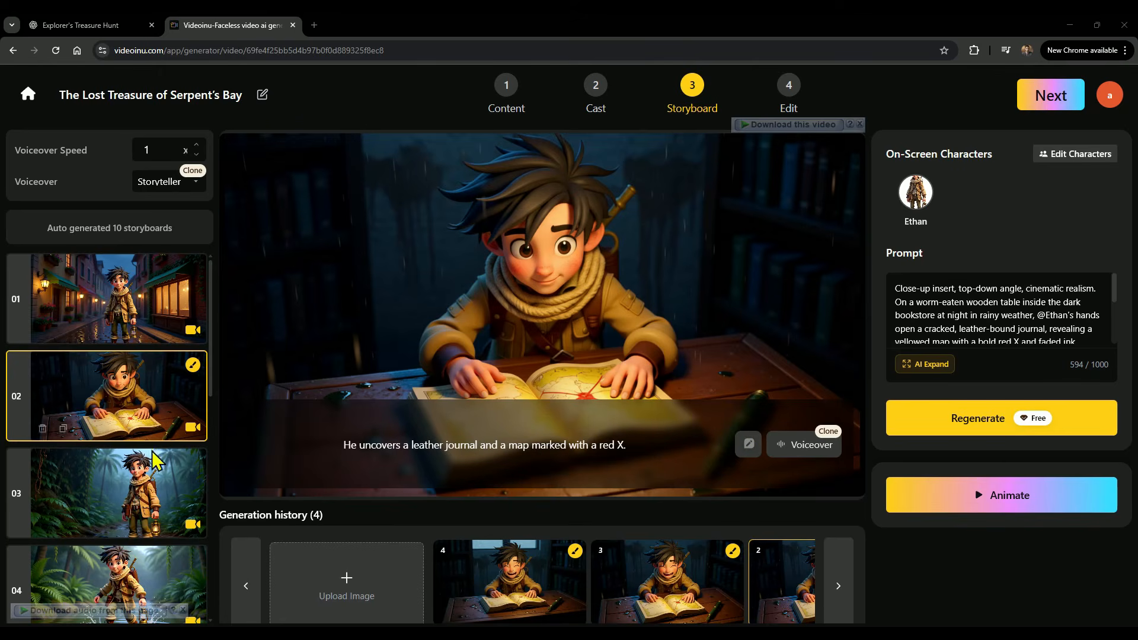
Play the animated clips of storyboards 03, 04 and 05 to review them.
left_click(116, 501)
left_click(541, 320)
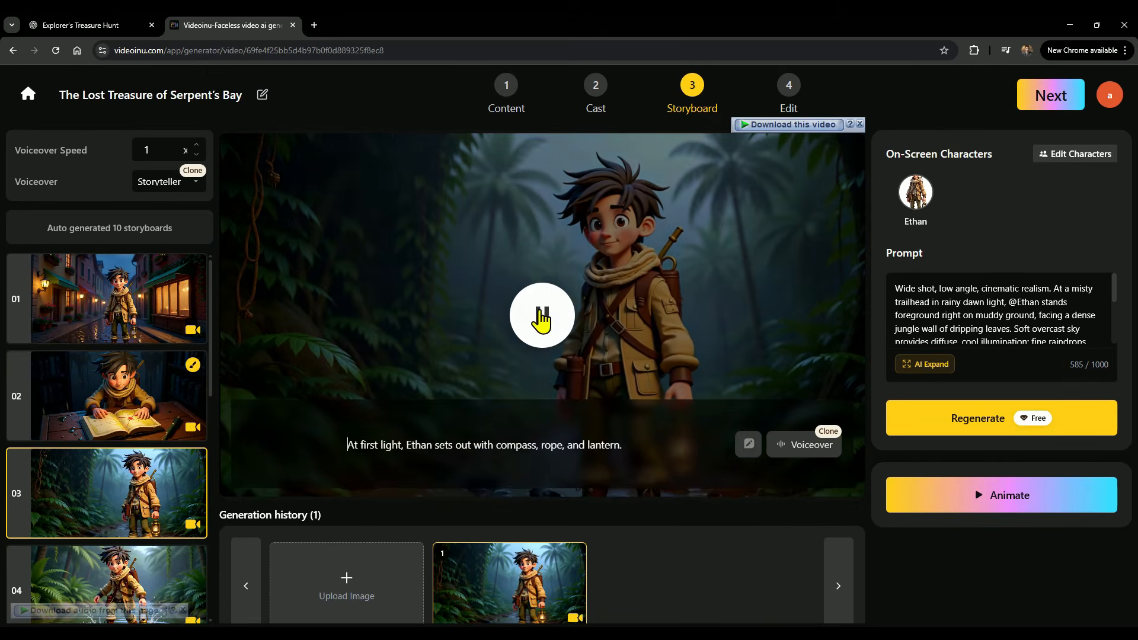
scroll(138, 471, "down", 2)
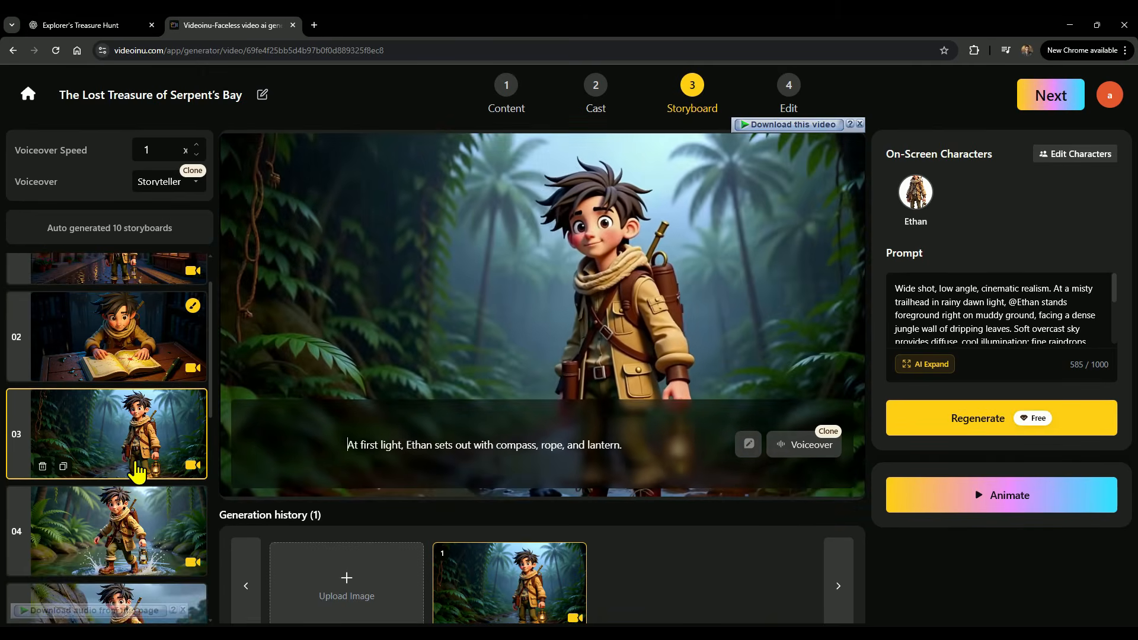
left_click(139, 468)
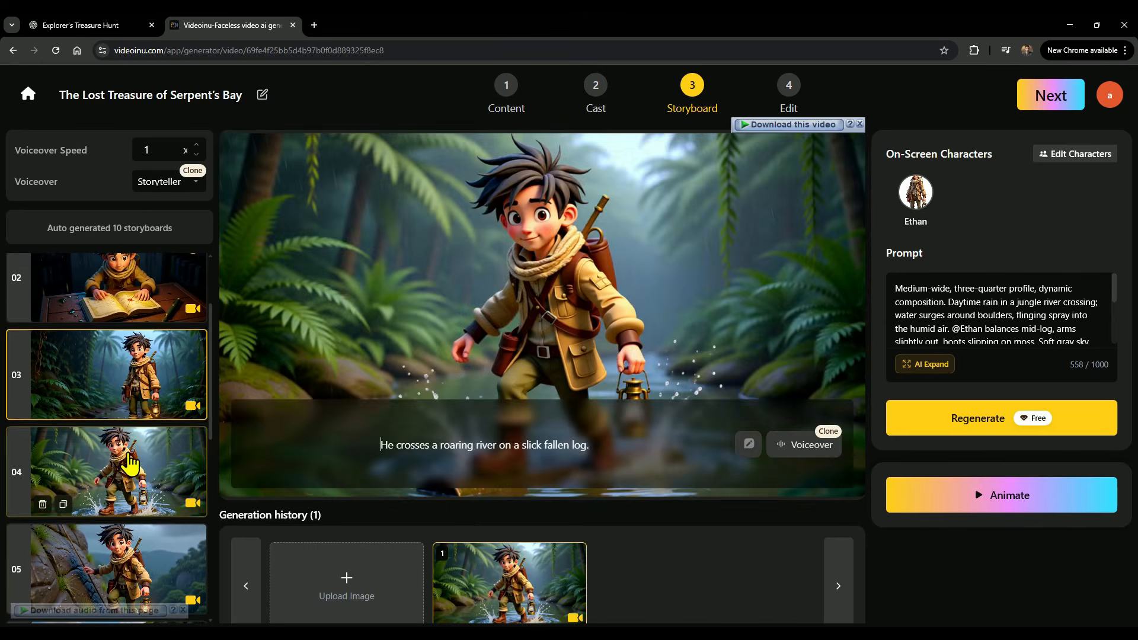
left_click(542, 316)
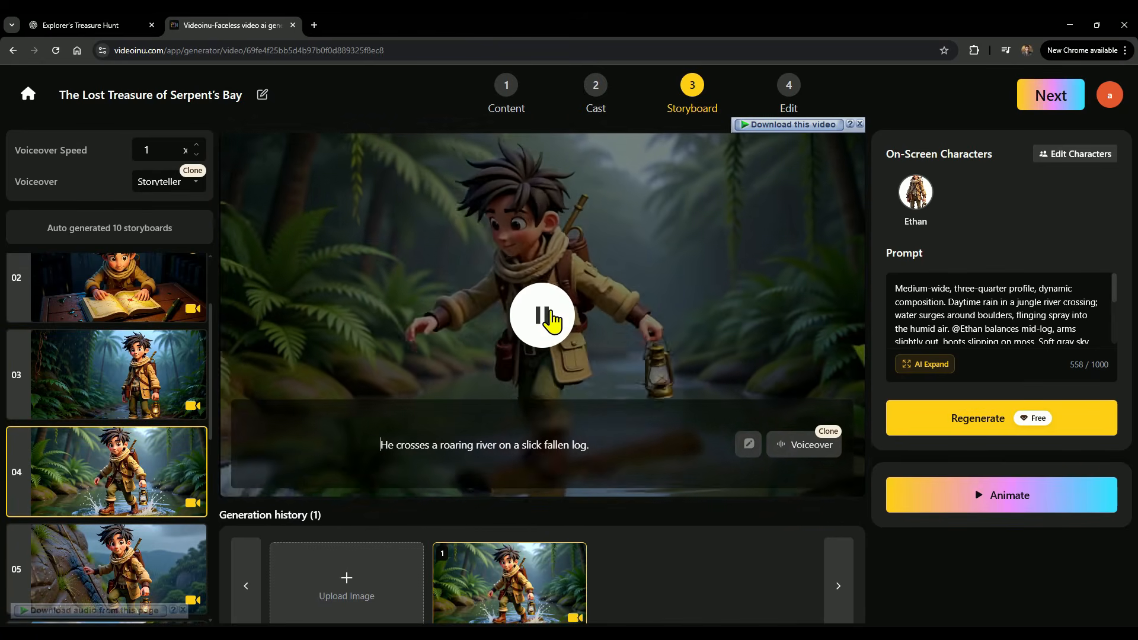
left_click(543, 316)
scroll(127, 425, "down", 2)
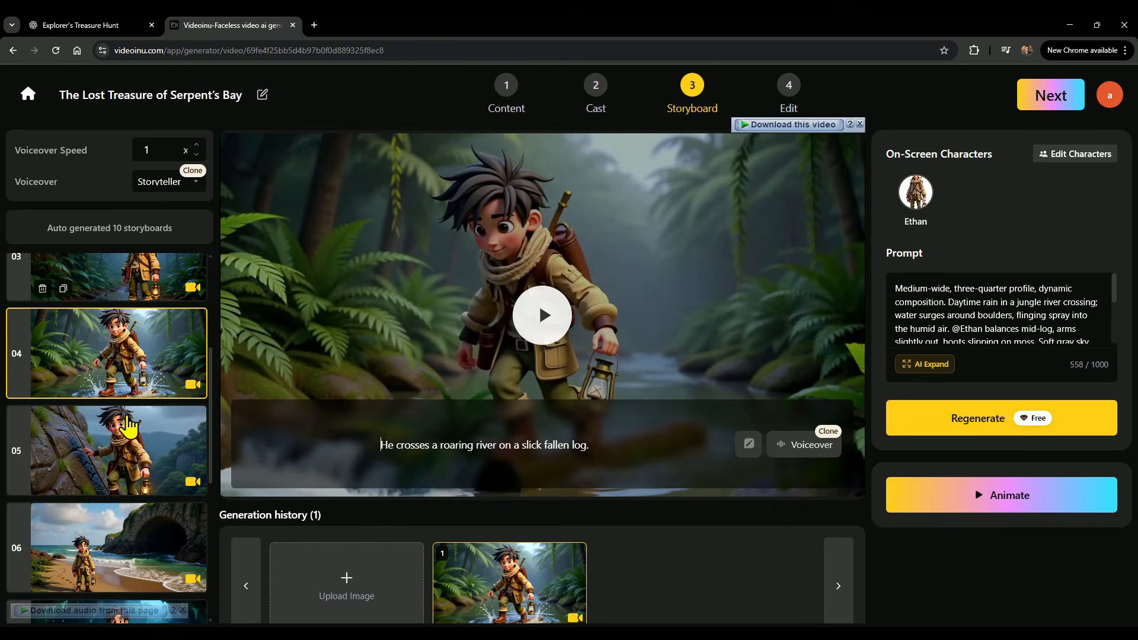
left_click(116, 436)
left_click(543, 317)
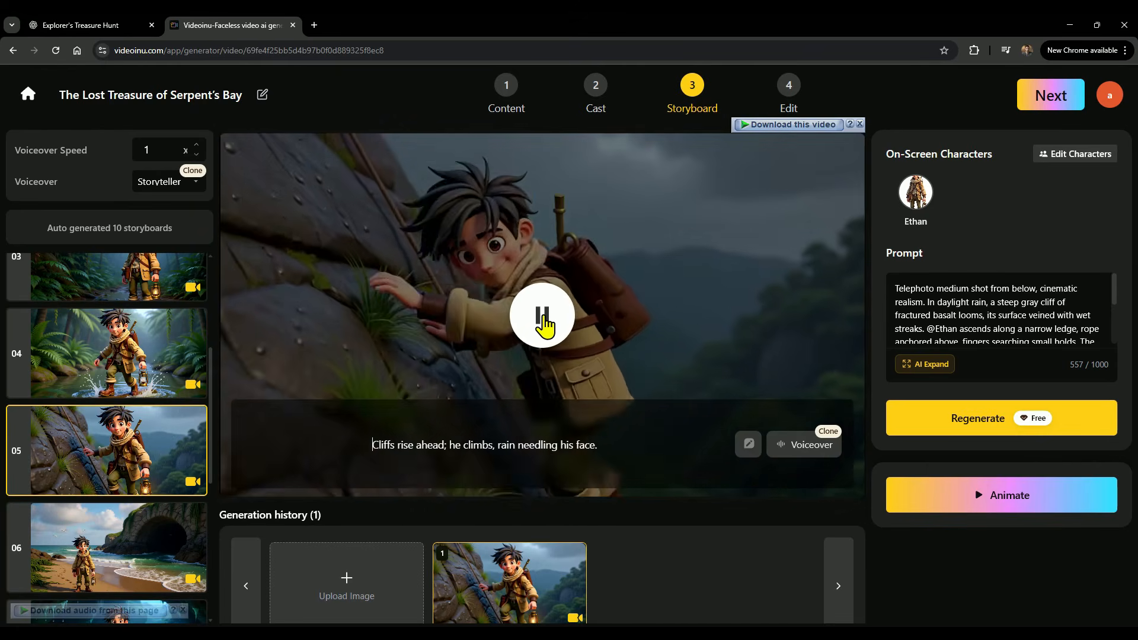
left_click(544, 323)
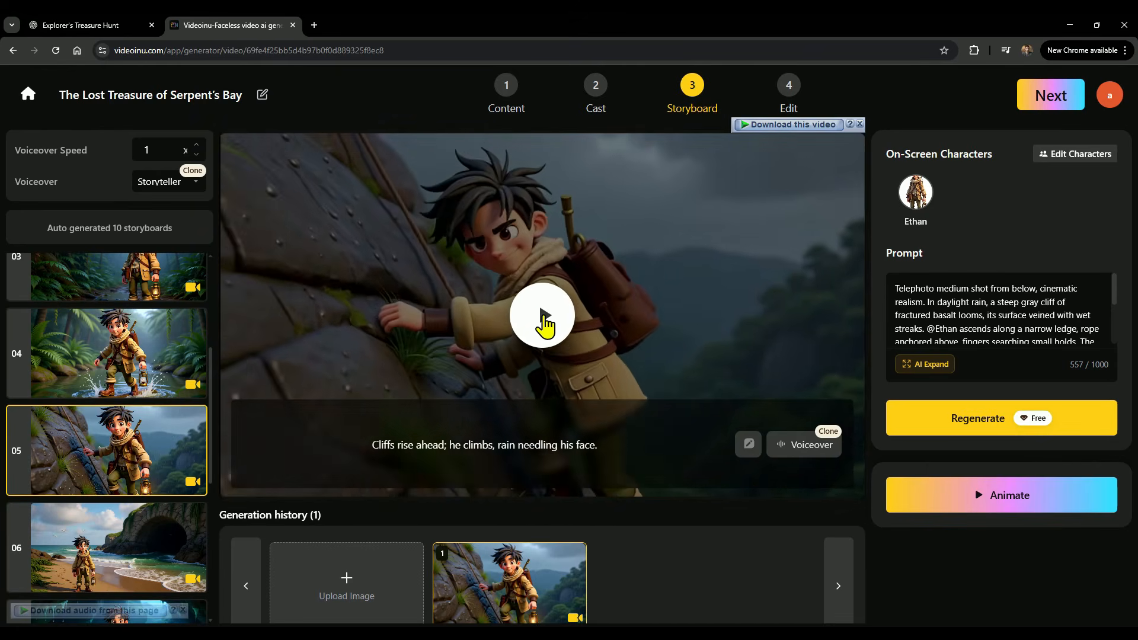
left_click(590, 307)
Move to the Edit stage, pick the third storyboard as the cover and set the cover title style to No Title.
left_click(1051, 96)
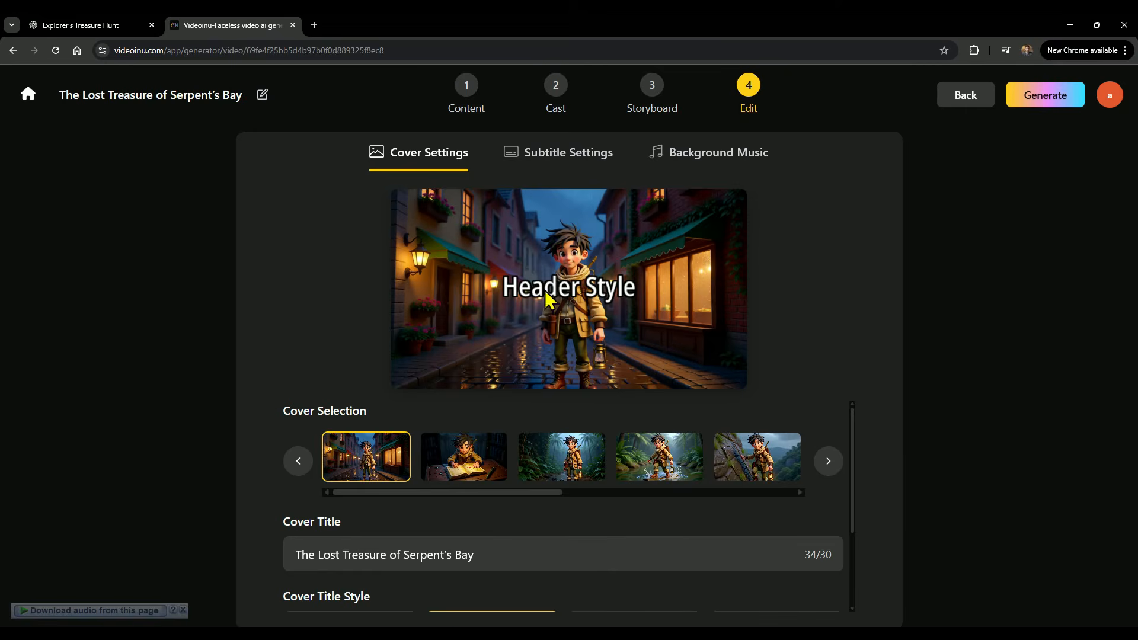
left_click(457, 471)
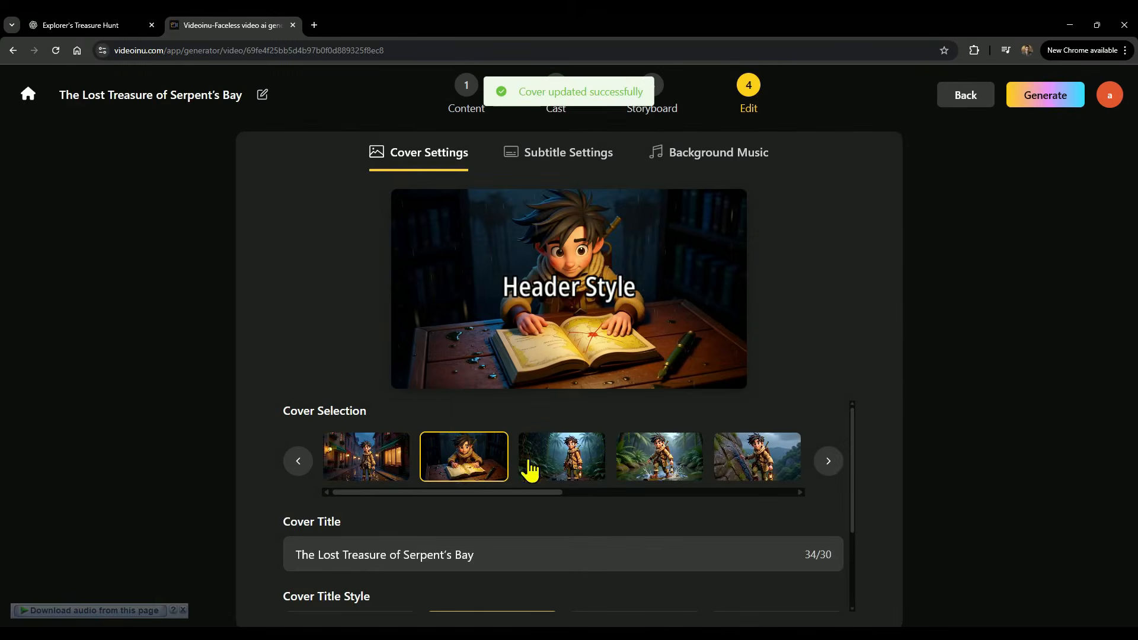
left_click(570, 461)
scroll(489, 477, "down", 2)
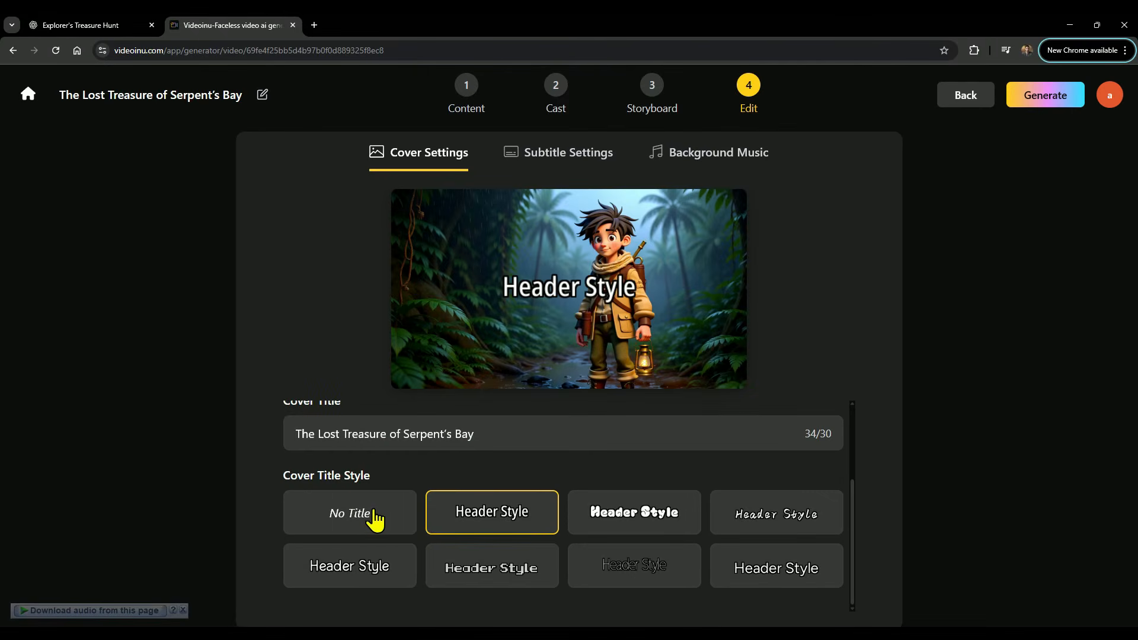
left_click(341, 509)
scroll(486, 486, "up", 2)
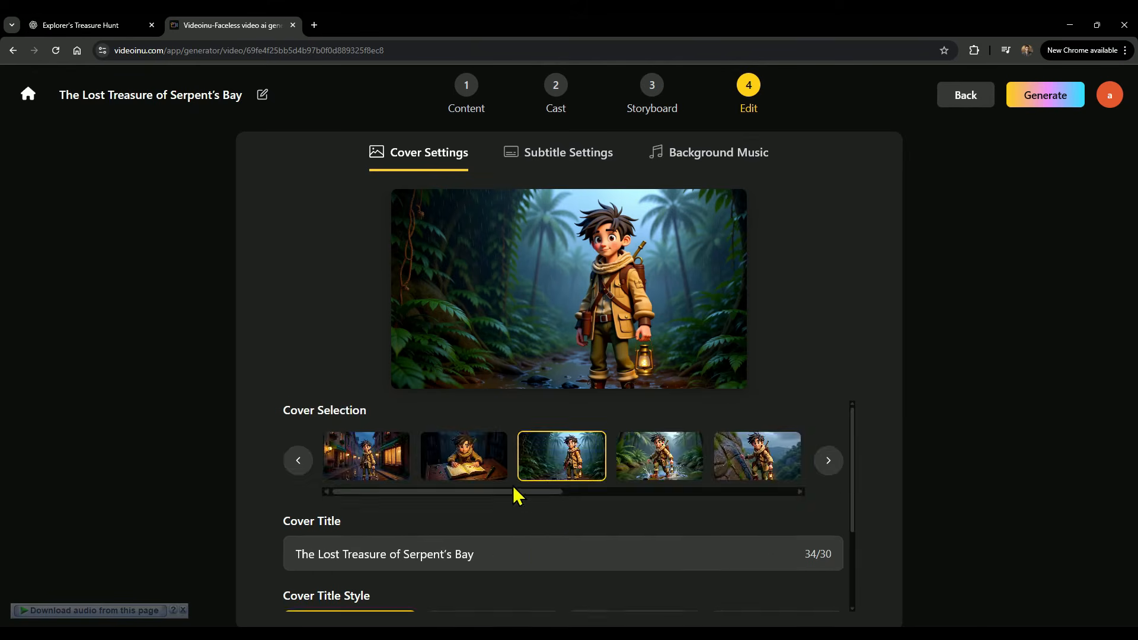
Set the subtitle style to No Subtitle.
left_click(569, 157)
left_click(640, 451)
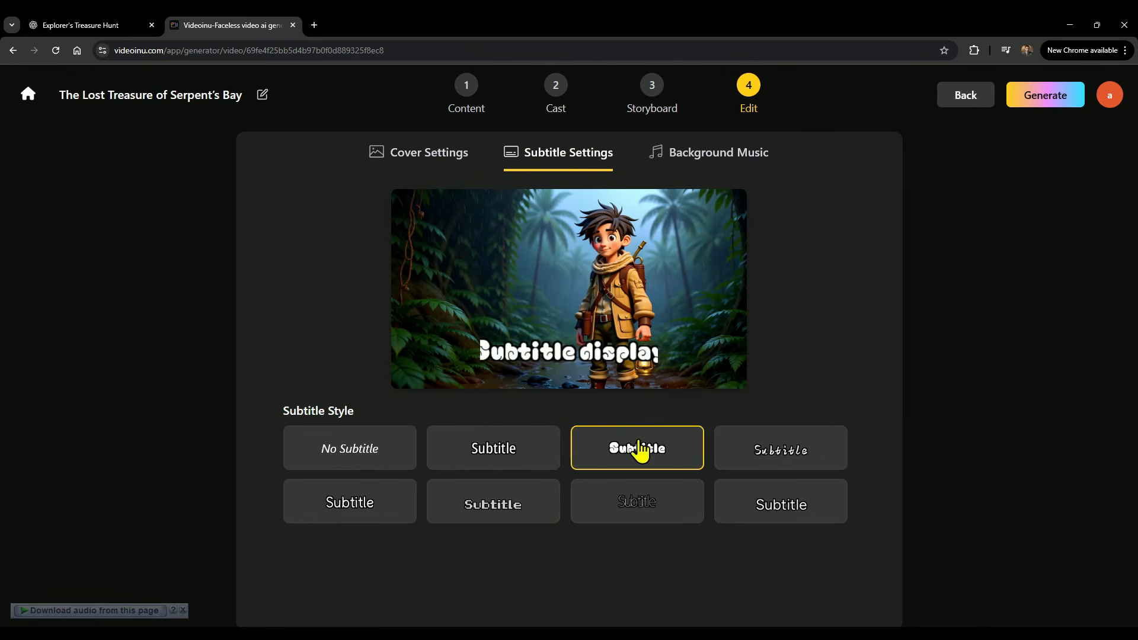
left_click(490, 510)
left_click(360, 455)
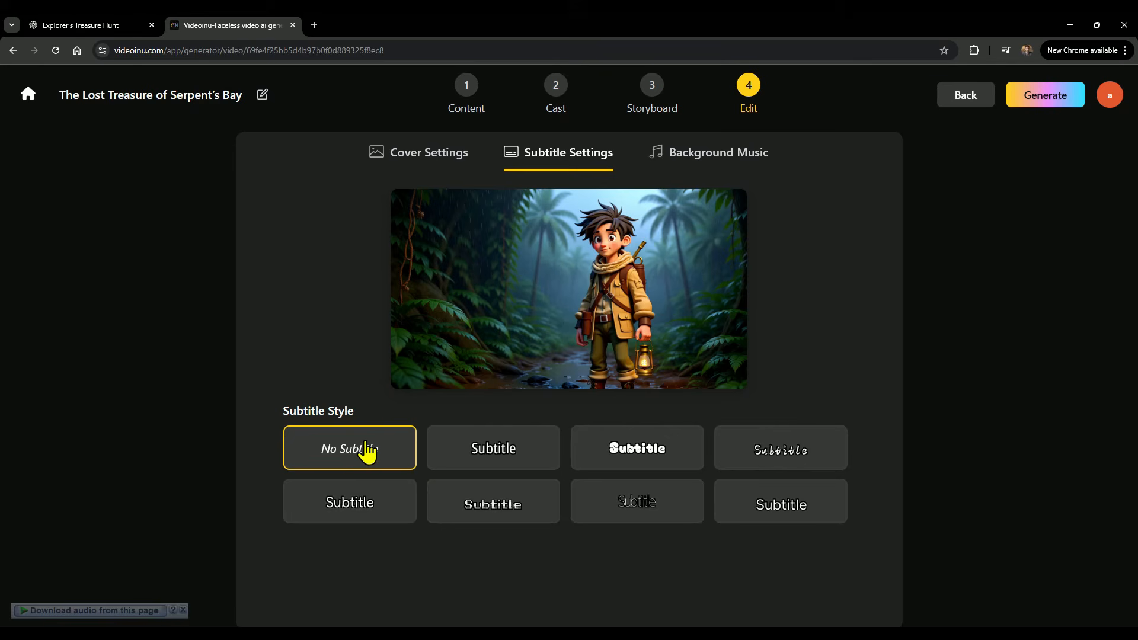
Open the background music options and generate the final video.
left_click(701, 163)
scroll(806, 379, "down", 5)
scroll(814, 403, "up", 5)
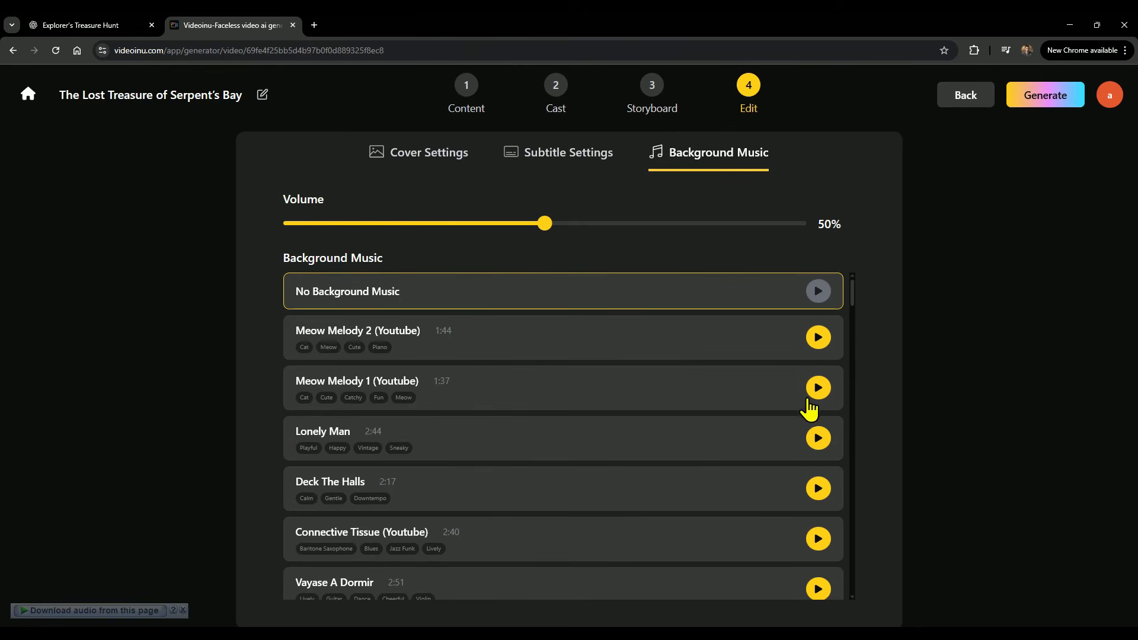
left_click(1044, 101)
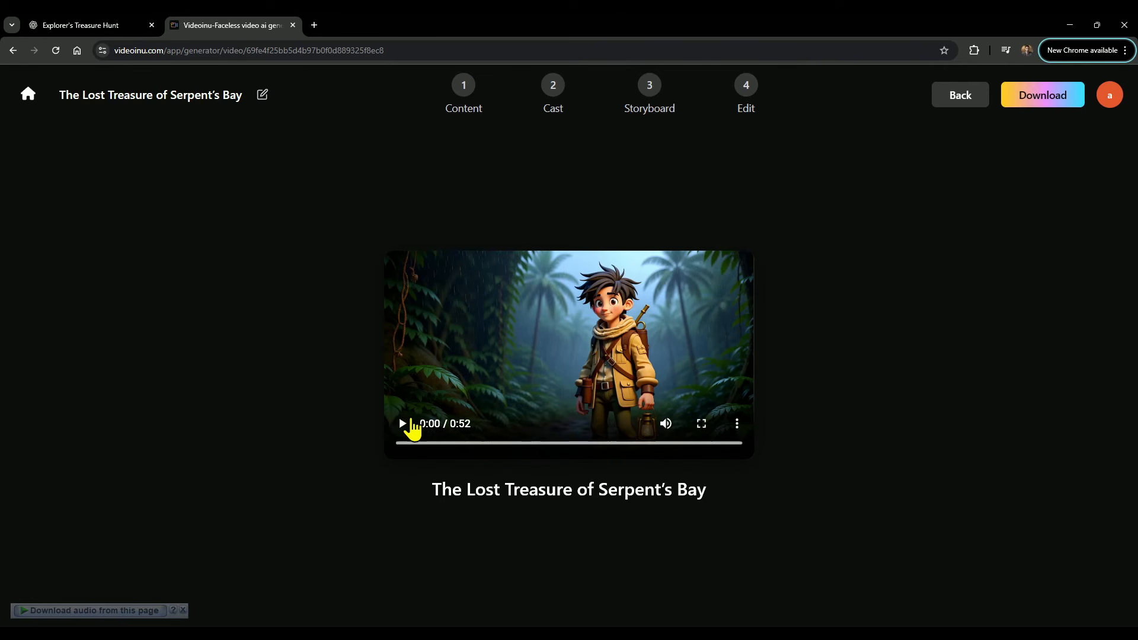
Play the generated video full screen and download it.
left_click(404, 424)
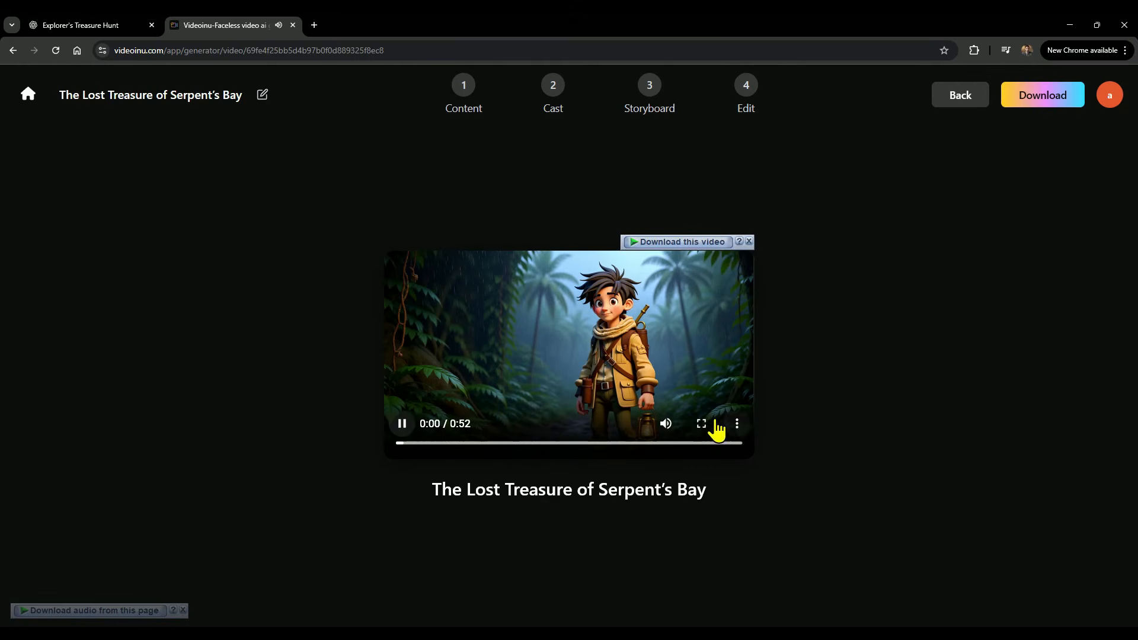
left_click(700, 423)
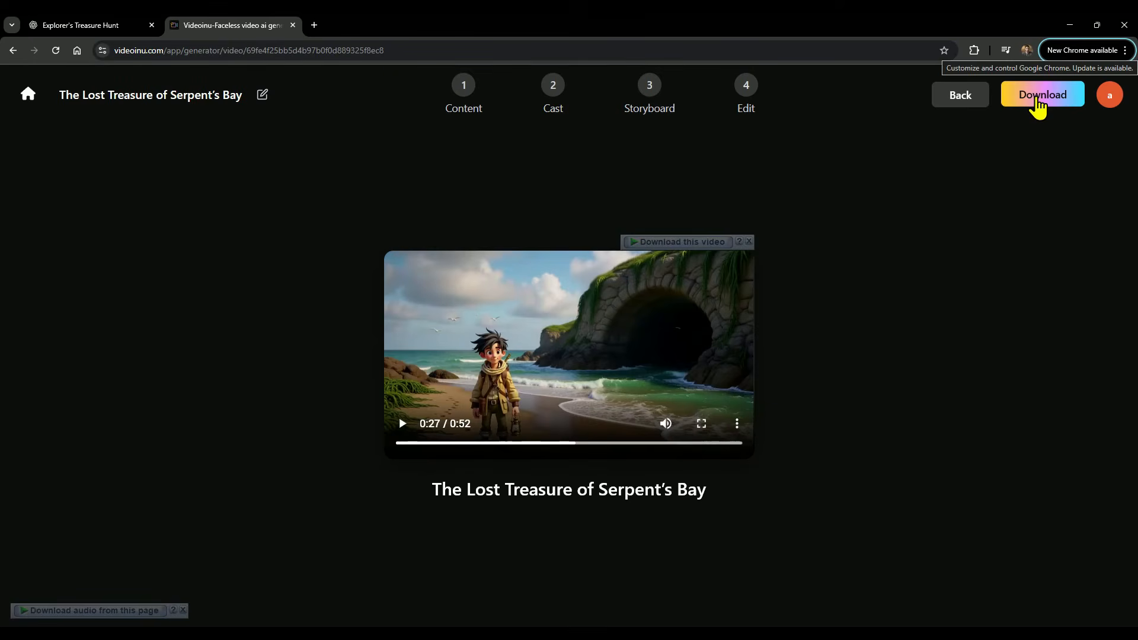
left_click(1037, 98)
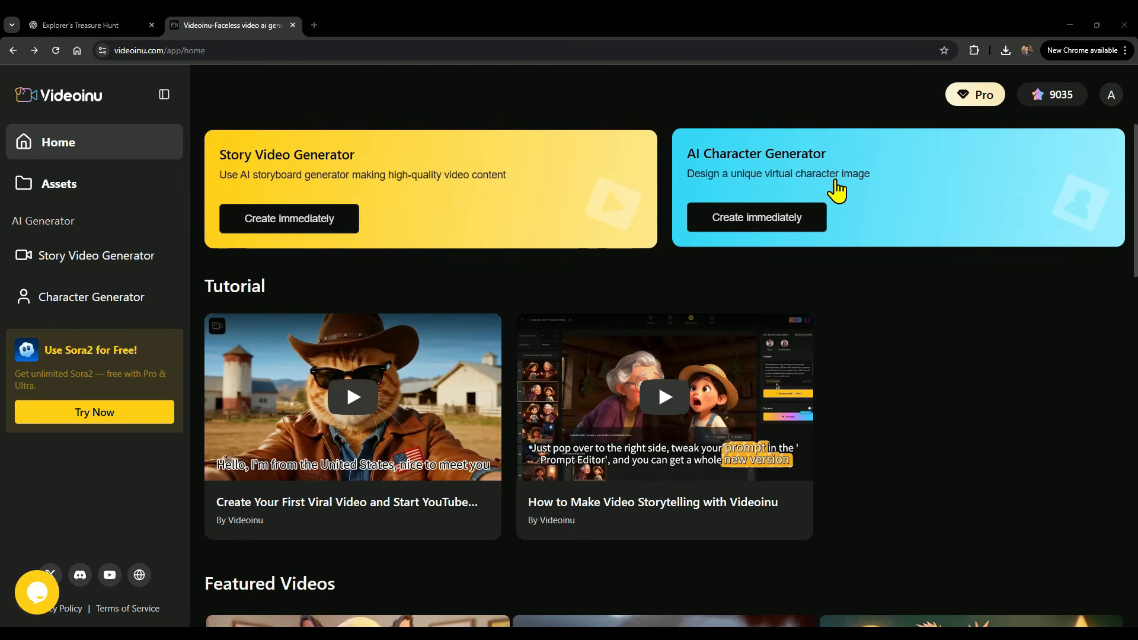
Open the AI Character Generator, enter a character name and choose the Realistic character style.
left_click(835, 183)
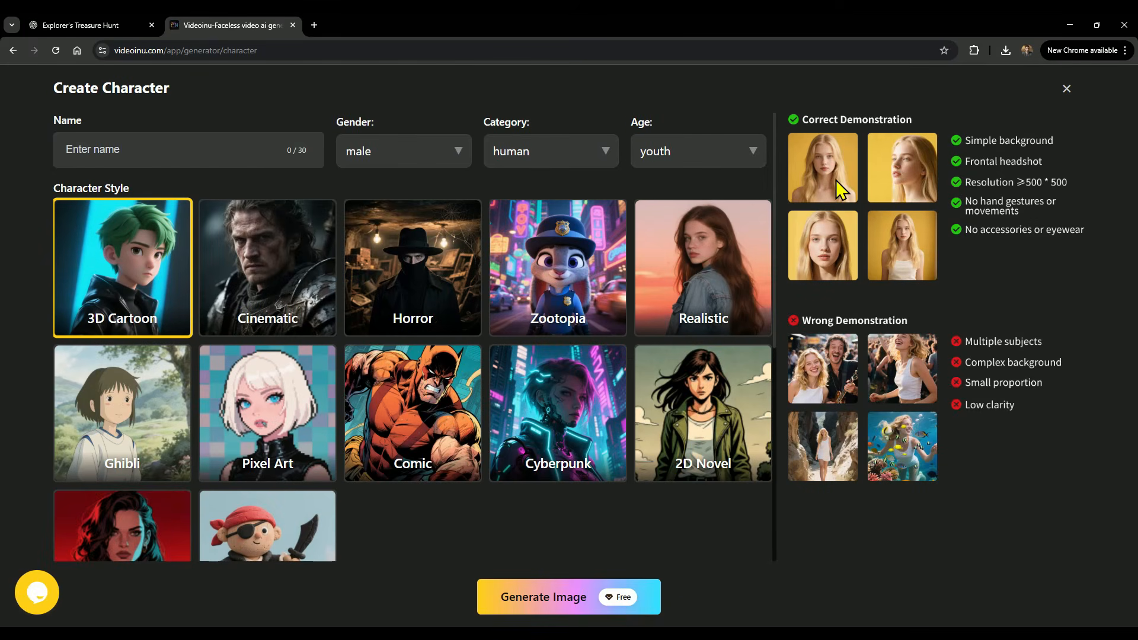
left_click(183, 153)
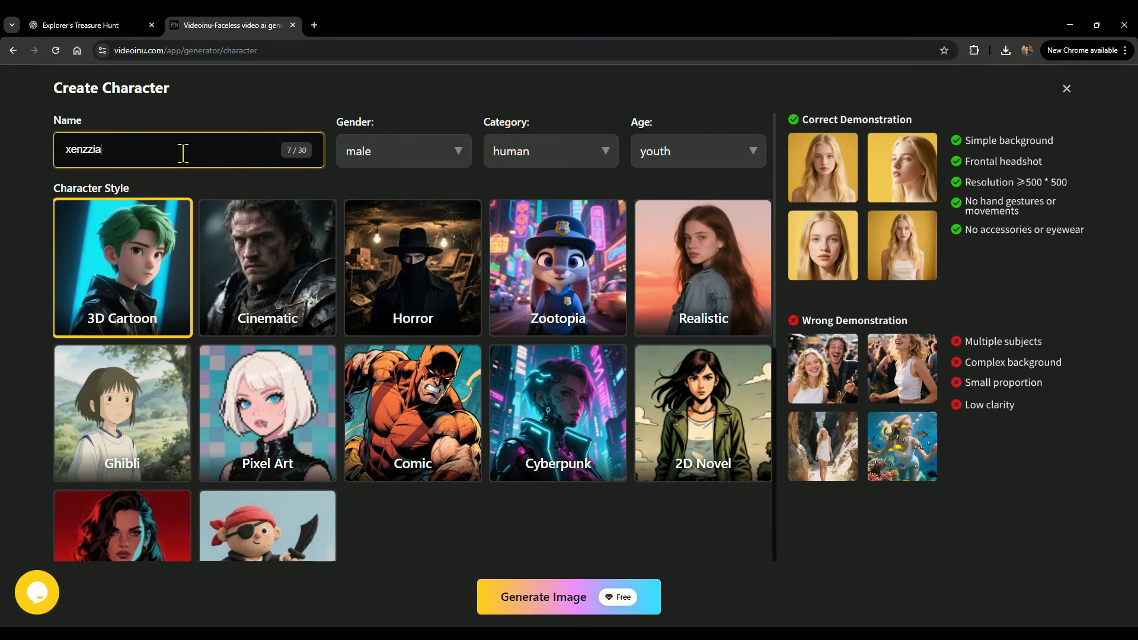
left_click(417, 152)
left_click(417, 152)
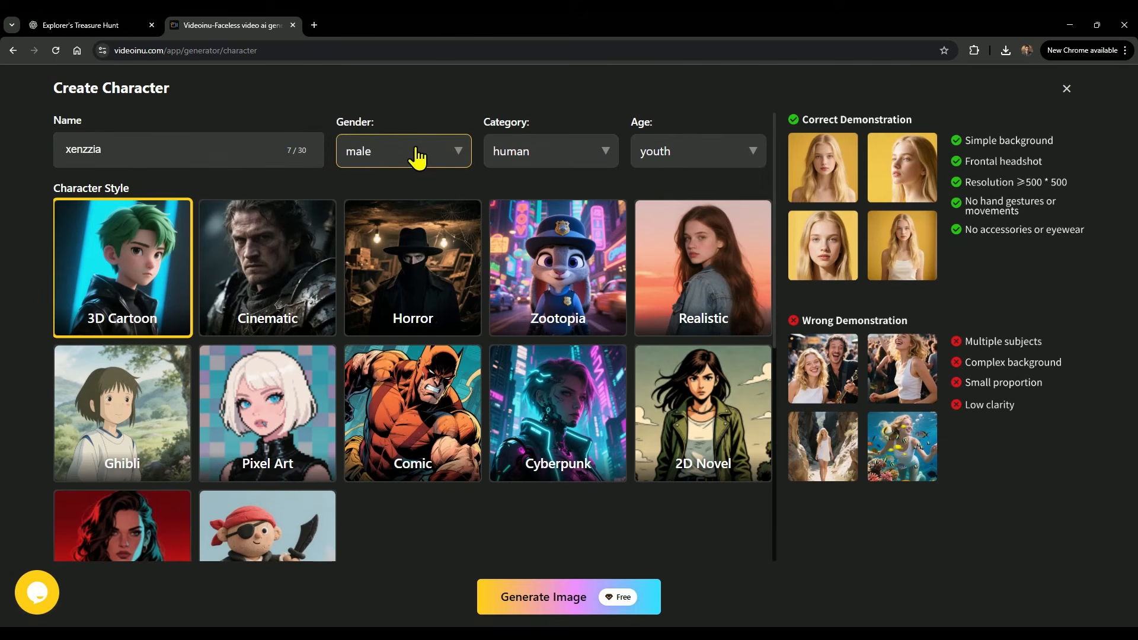
left_click(719, 272)
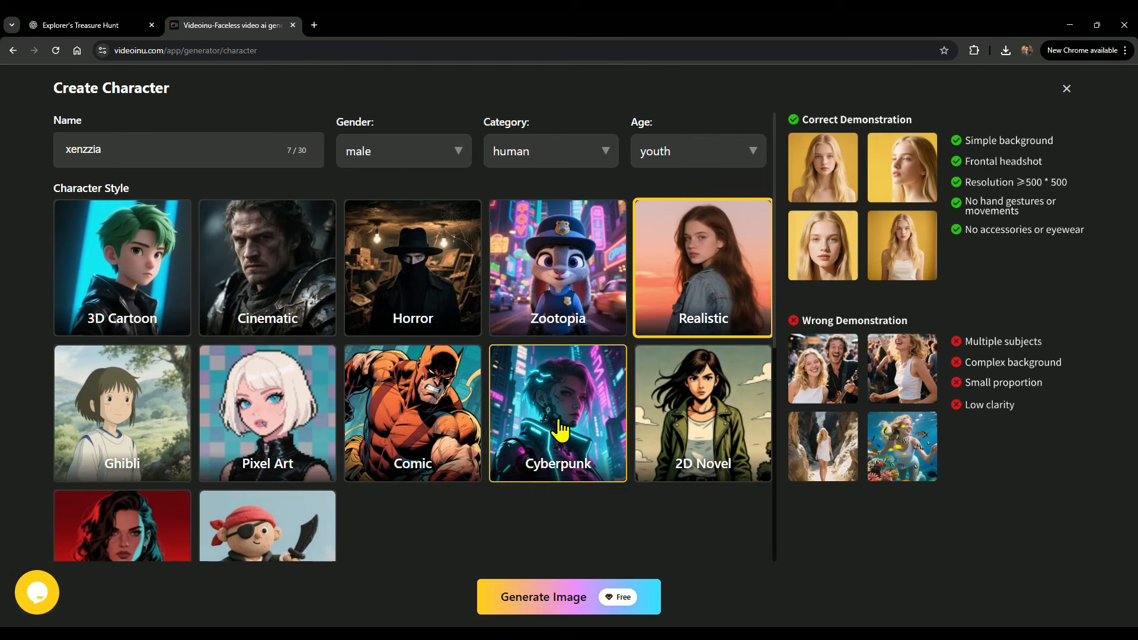
Upload a face photo for the new character.
scroll(576, 405, "down", 1)
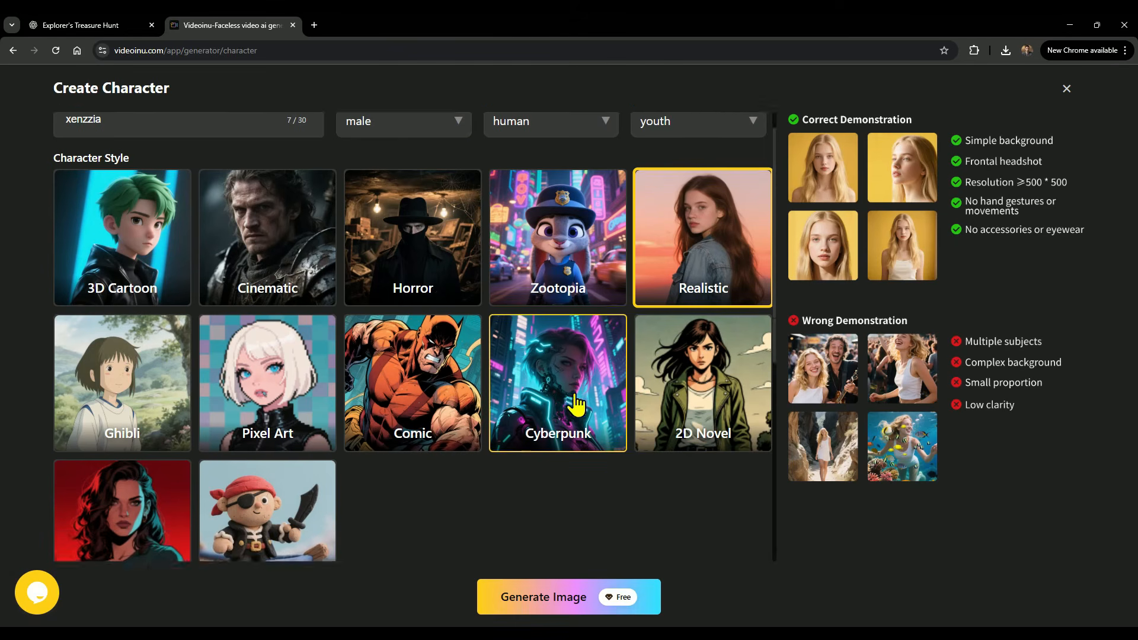
scroll(576, 405, "down", 5)
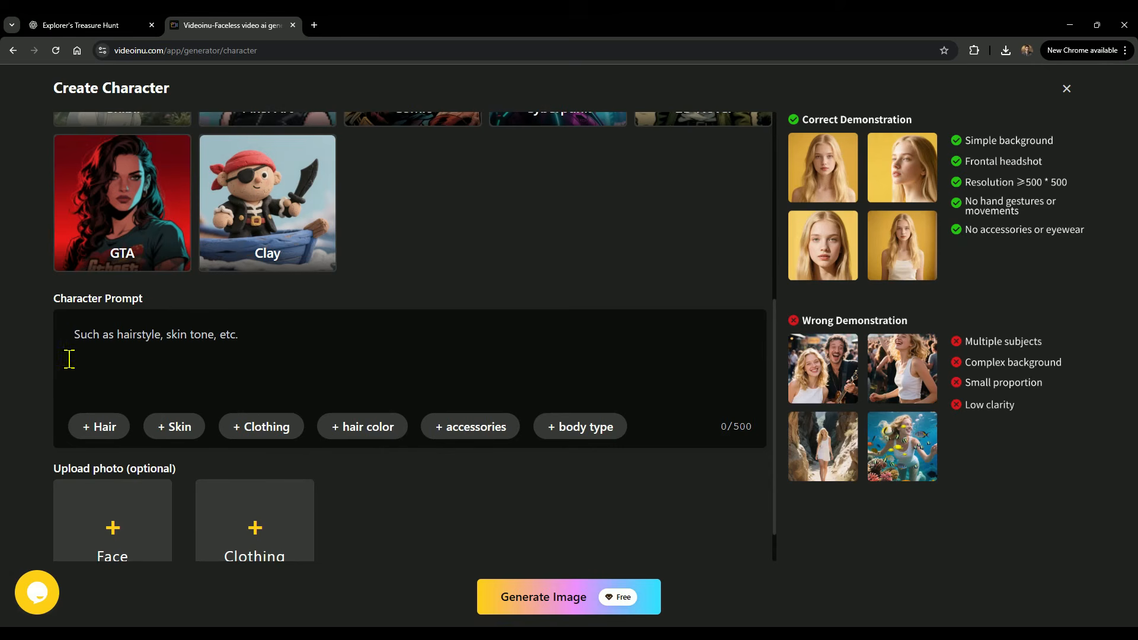
scroll(115, 508, "down", 1)
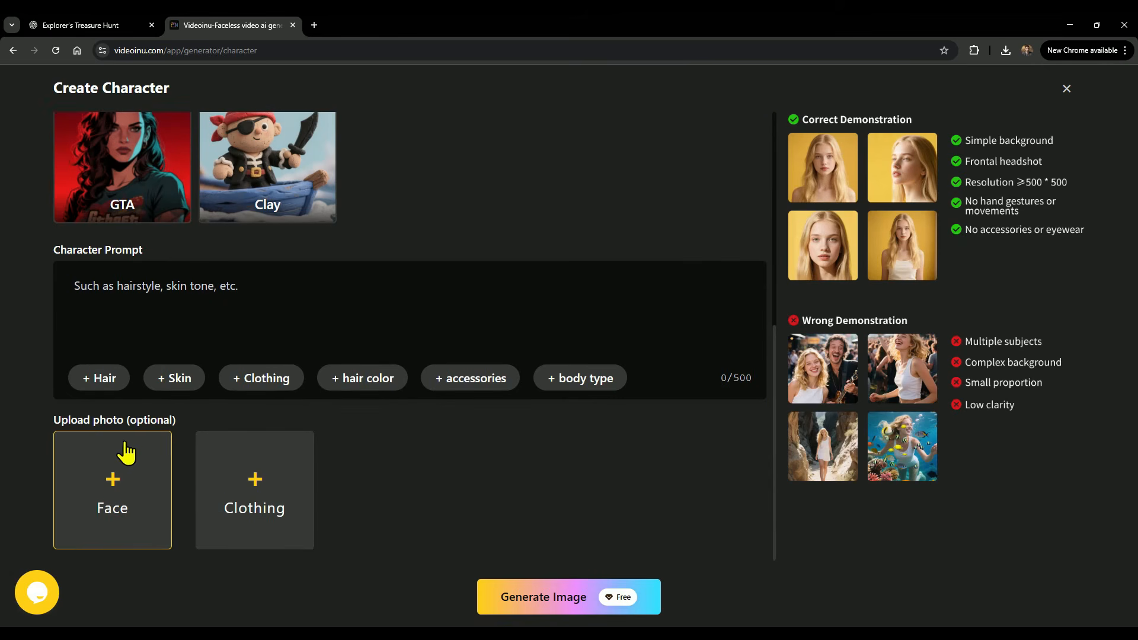
left_click(101, 502)
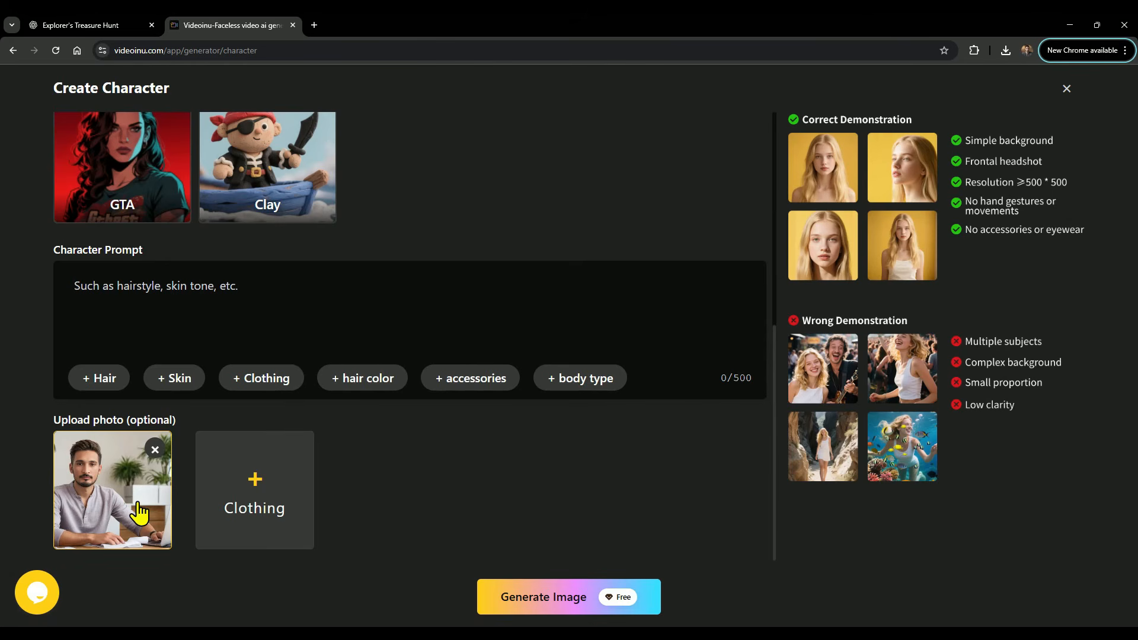
Open ChatGPT in a new browser tab at chatgpt.com/?model=auto.
left_click(318, 28)
type("chatgpt.com/?model=auto")
key("Return")
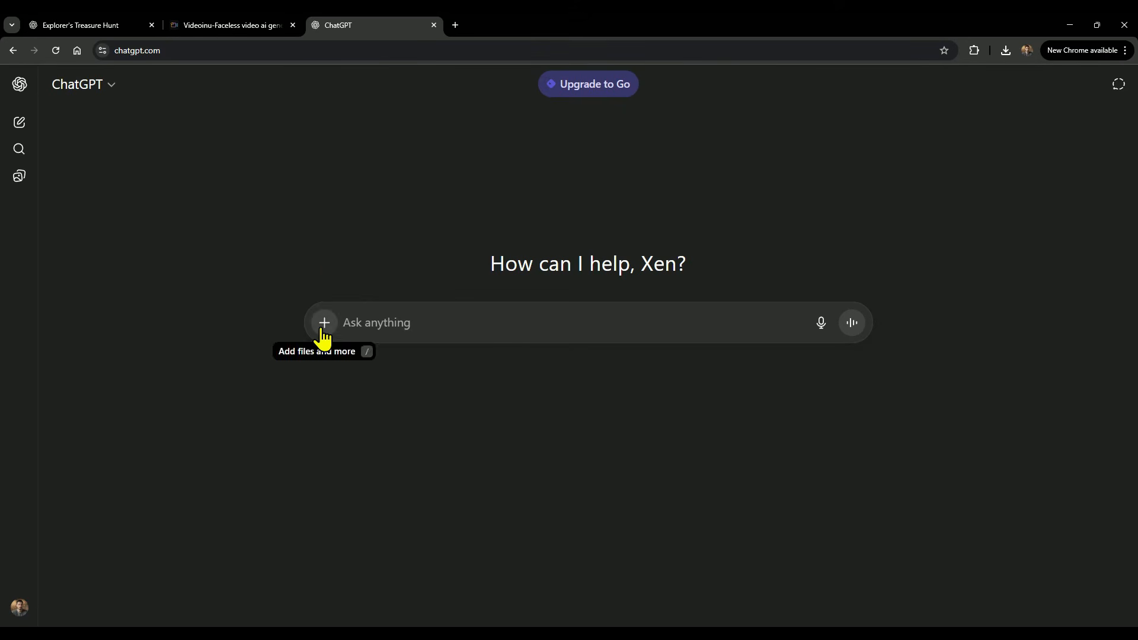
left_click(324, 325)
left_click(349, 361)
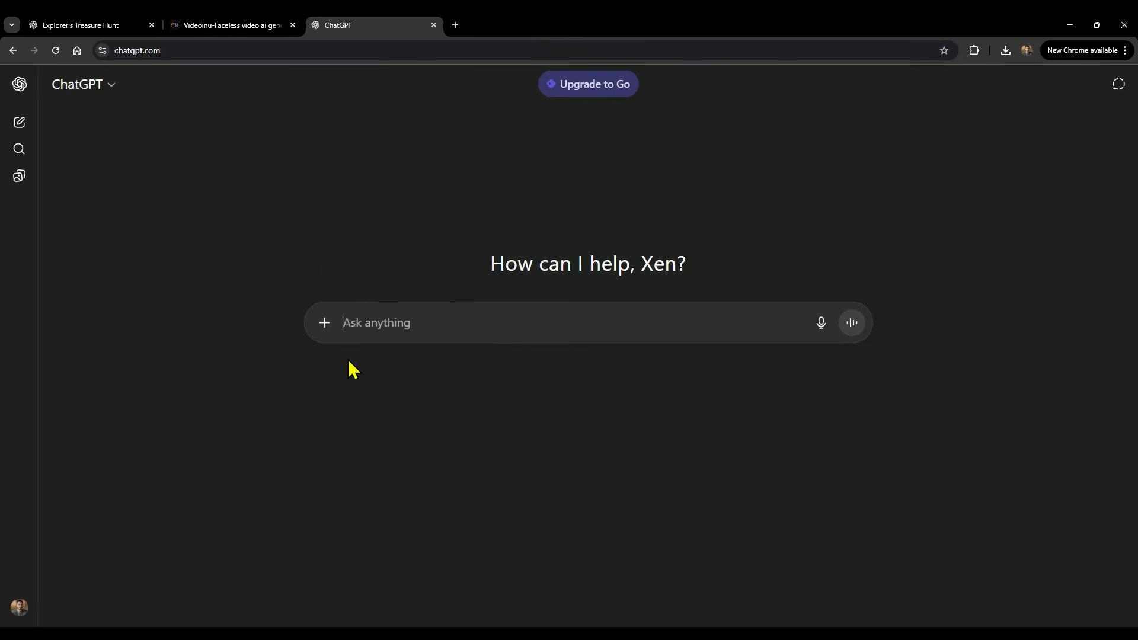
Copy the Character Prompt field labels and send them to ChatGPT together with the face photo.
left_click(231, 25)
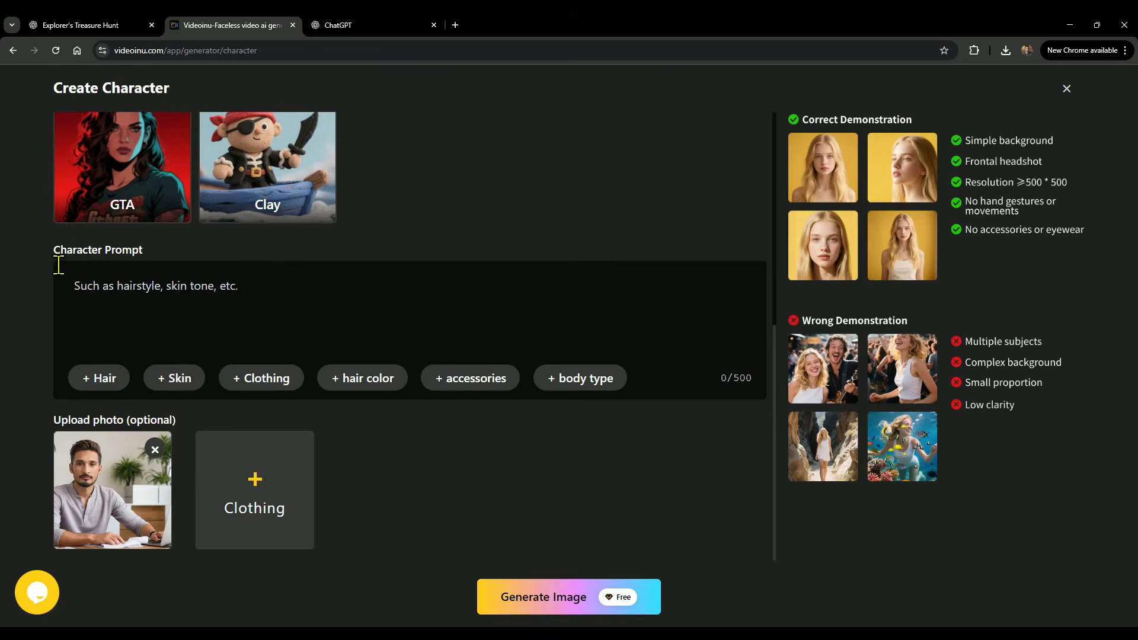
left_click_drag(54, 259, 614, 388)
key("ctrl+c")
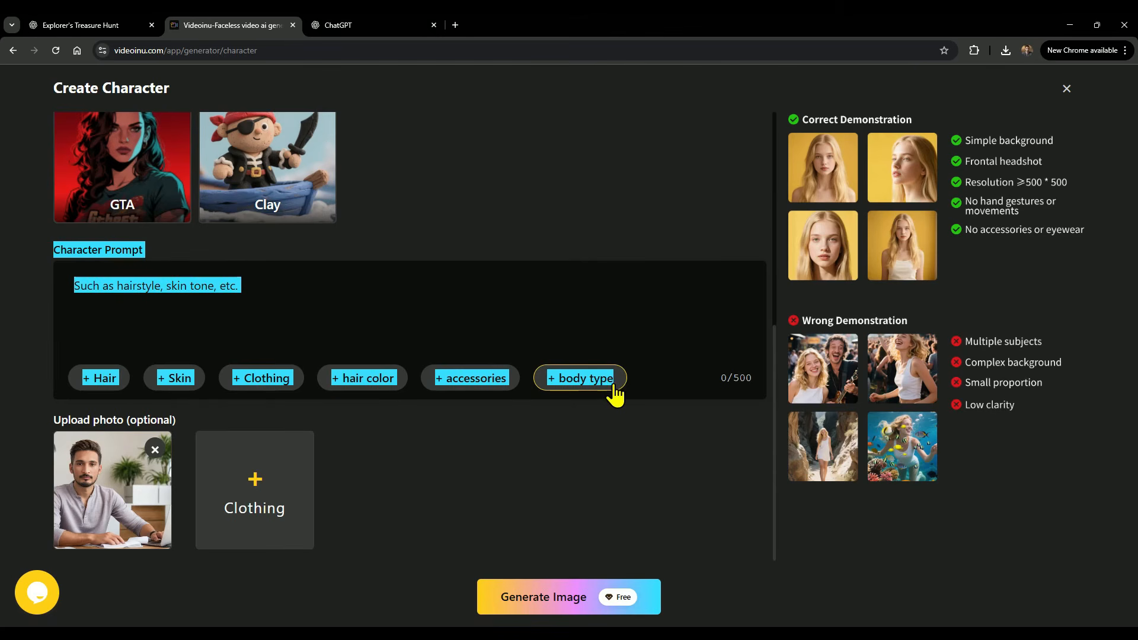
left_click(373, 25)
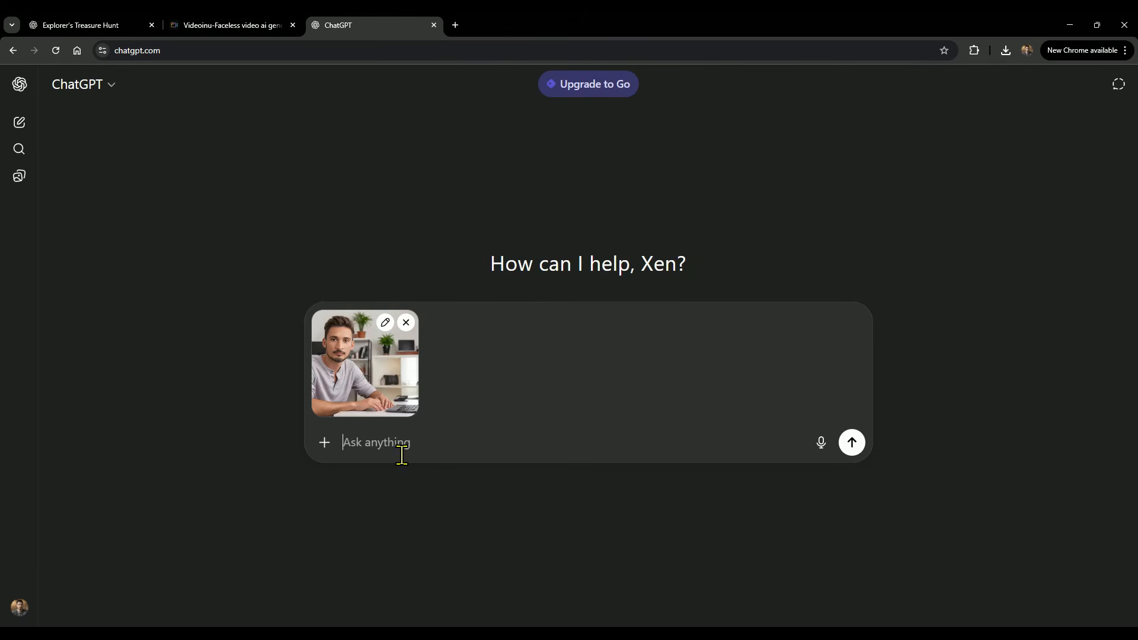
key("ctrl+v")
double_click(474, 465)
key("BackSpace")
key("Return")
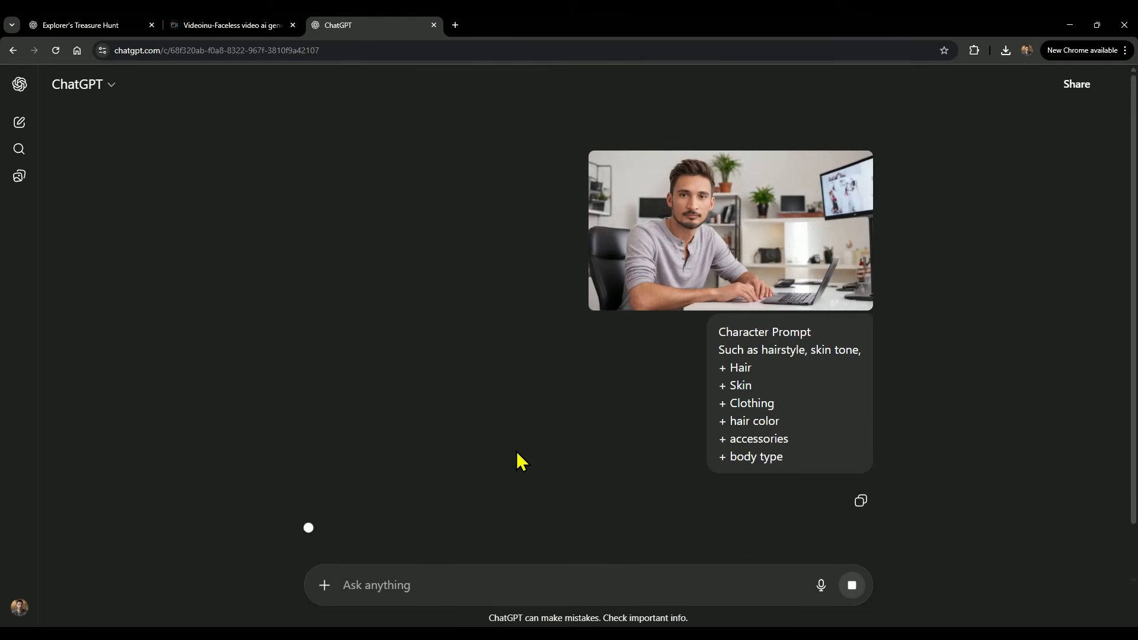
Copy ChatGPT's hair, skin, clothing, accessories and body type description into the Character Prompt field.
mouse_move(305, 396)
left_mouse_down()
mouse_move(743, 514)
mouse_move(306, 400)
left_mouse_up()
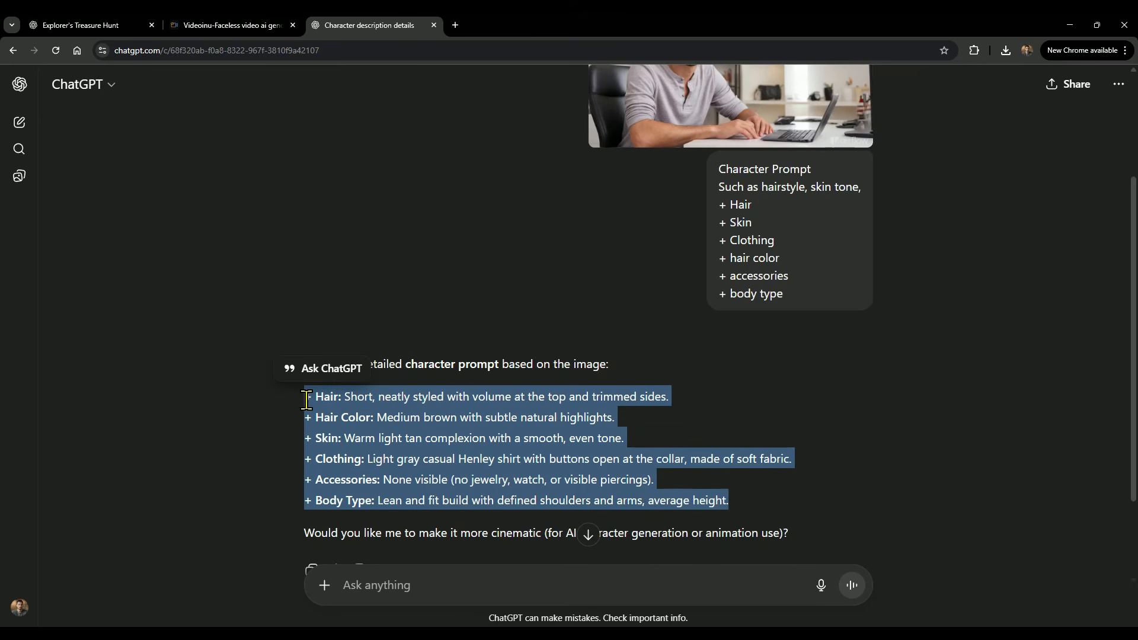
key("ctrl+c")
left_click(226, 25)
left_click(274, 300)
key("ctrl+v")
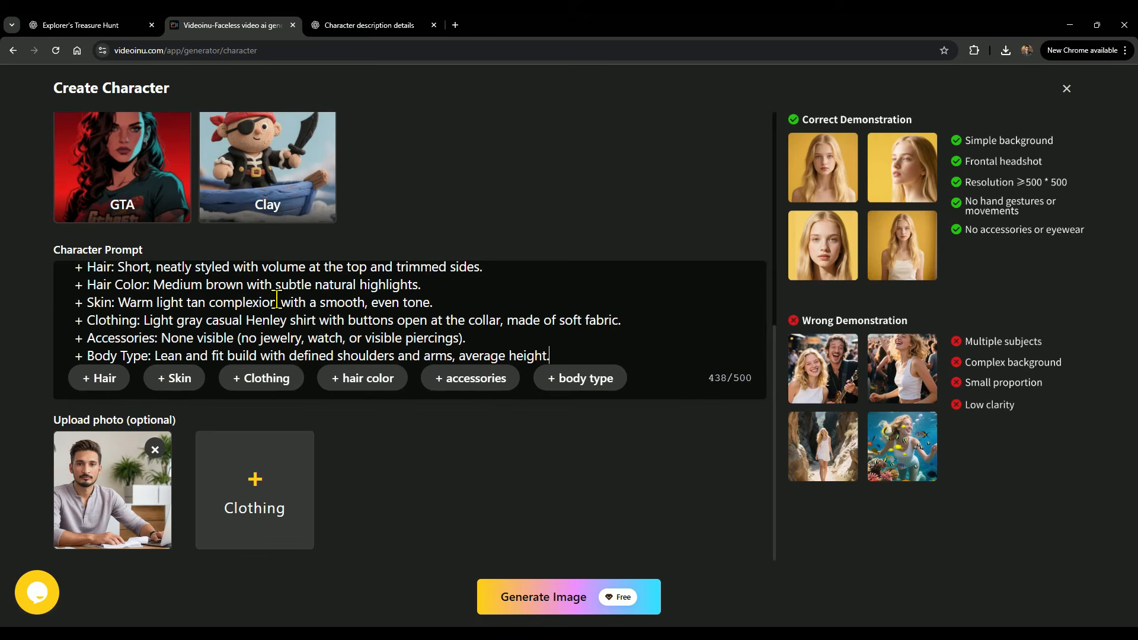
Generate the character image from the prompt and photo, then apply it.
left_click(555, 597)
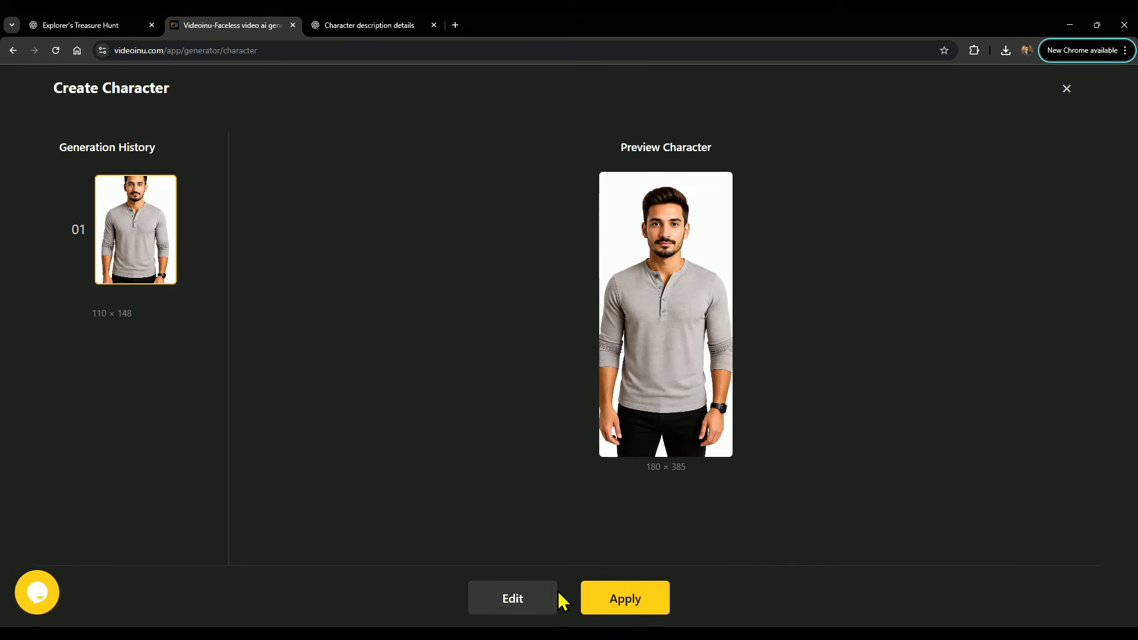
left_click(620, 598)
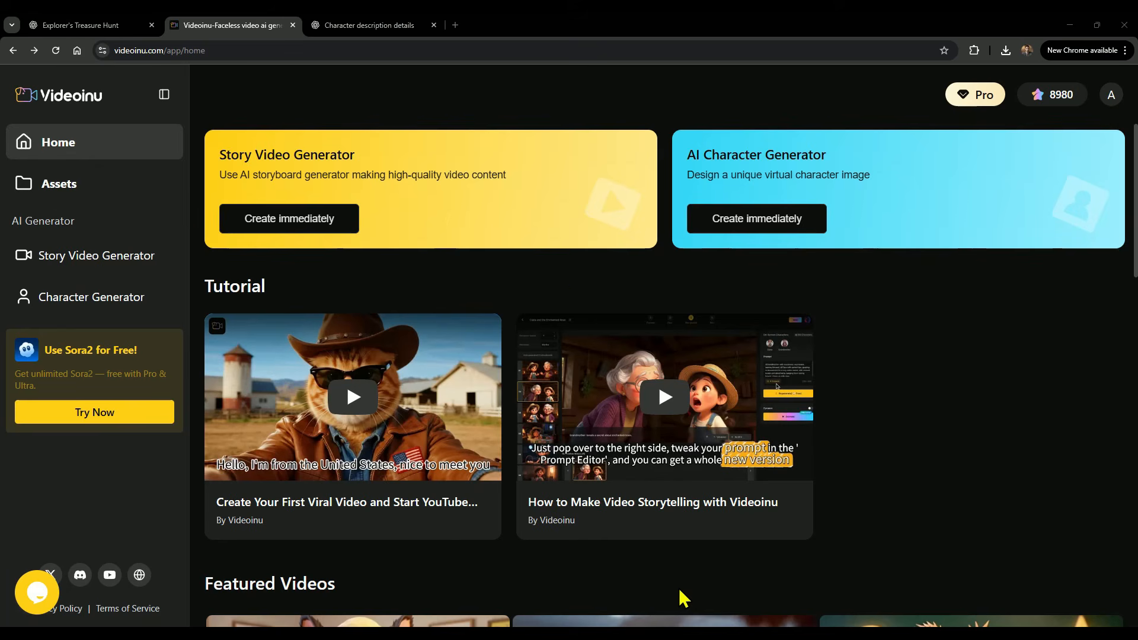
Start a new story video in Realistic style using the Street Peddling Rejected sample idea and continue to the cast.
left_click(523, 203)
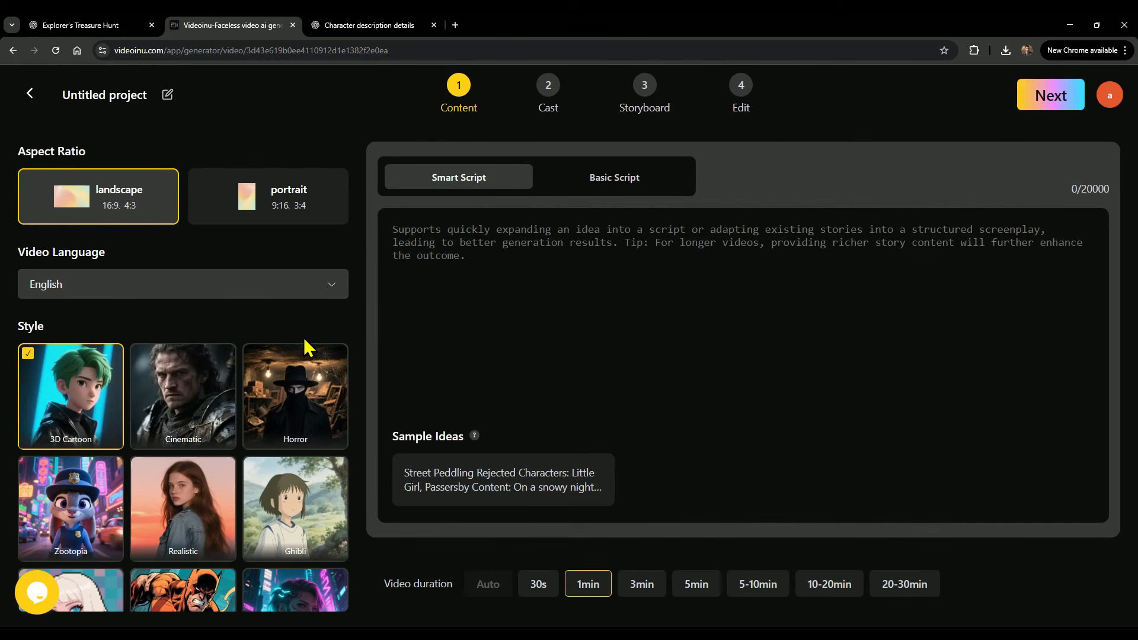
left_click(195, 520)
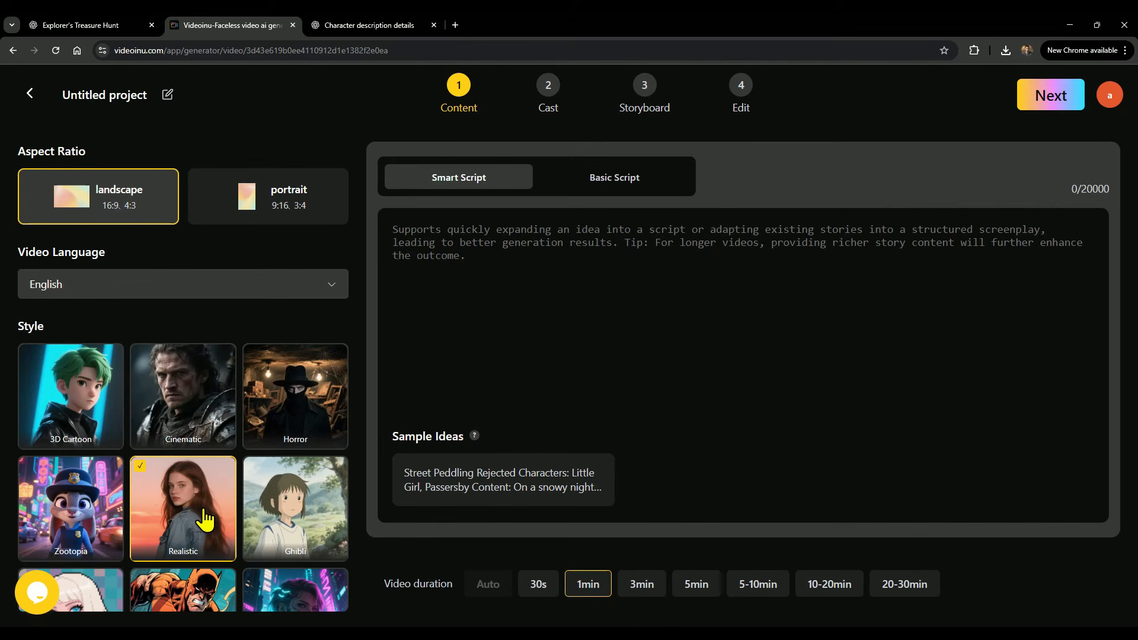
left_click(465, 501)
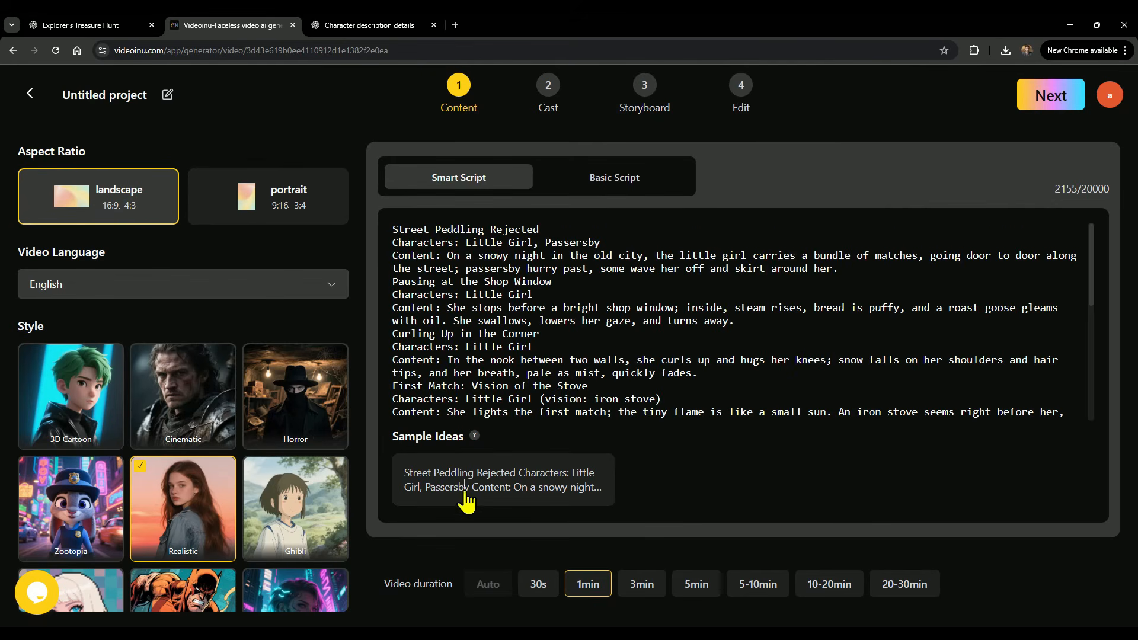
left_click(1029, 112)
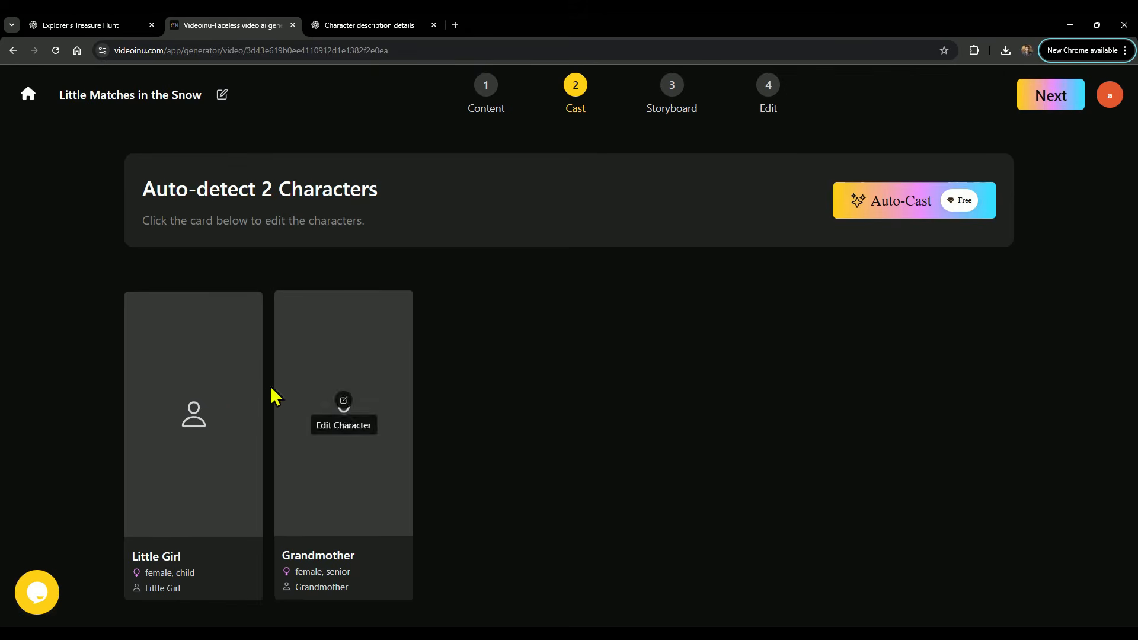
Assign the newly created custom character from My character to the Little Girl role and confirm.
left_click(211, 403)
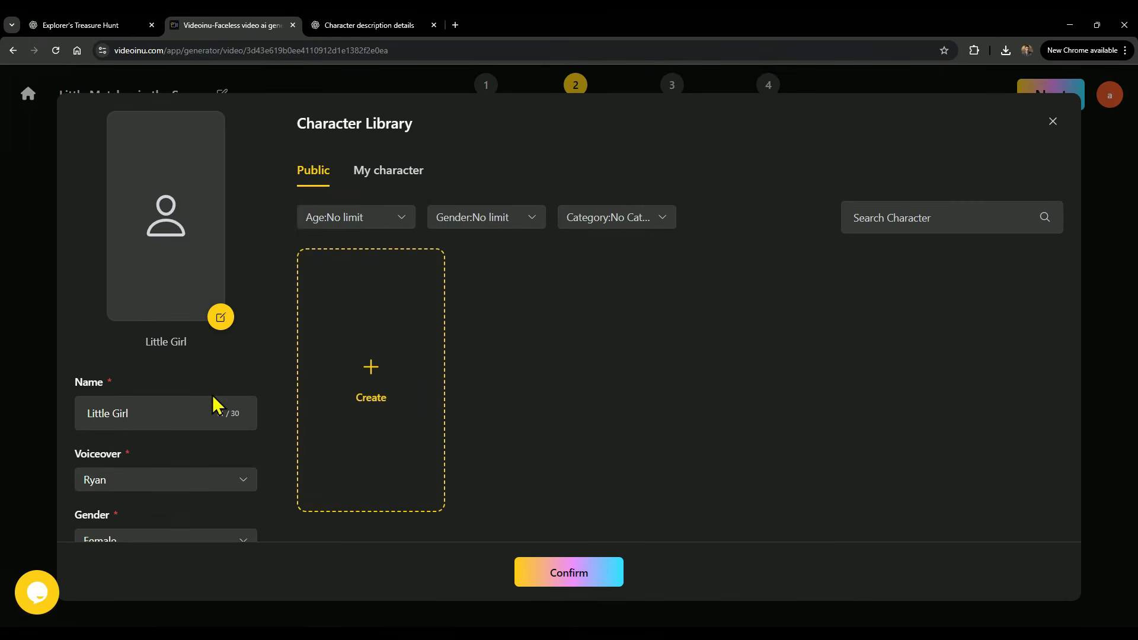
left_click(392, 177)
left_click(515, 353)
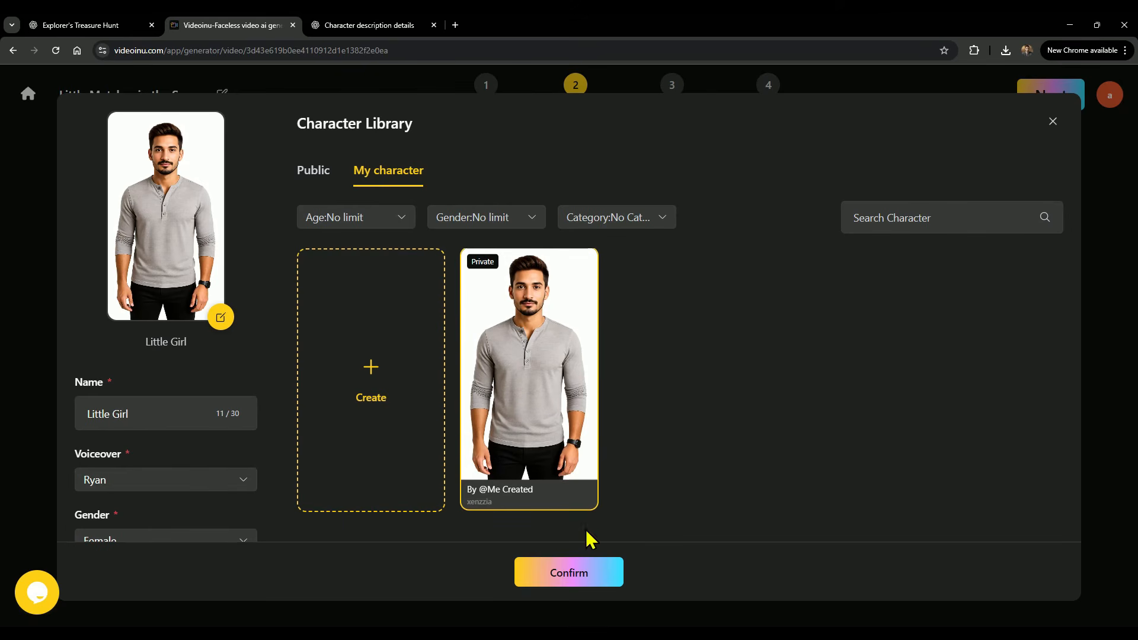
left_click(552, 573)
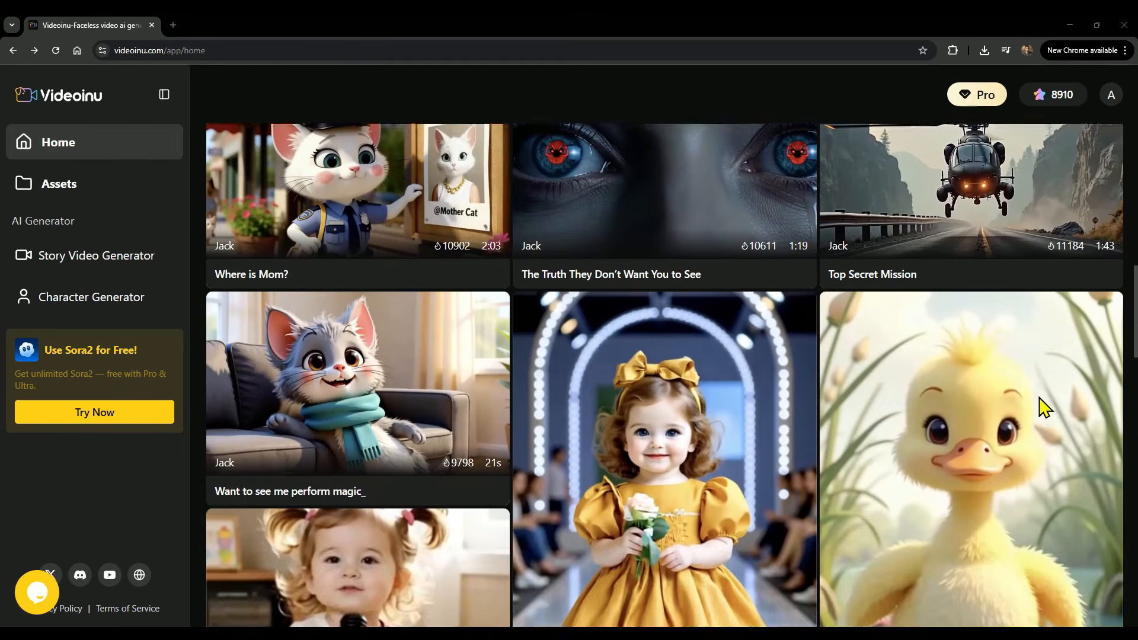
Browse the featured videos on the home page.
scroll(1039, 397, "down", 14)
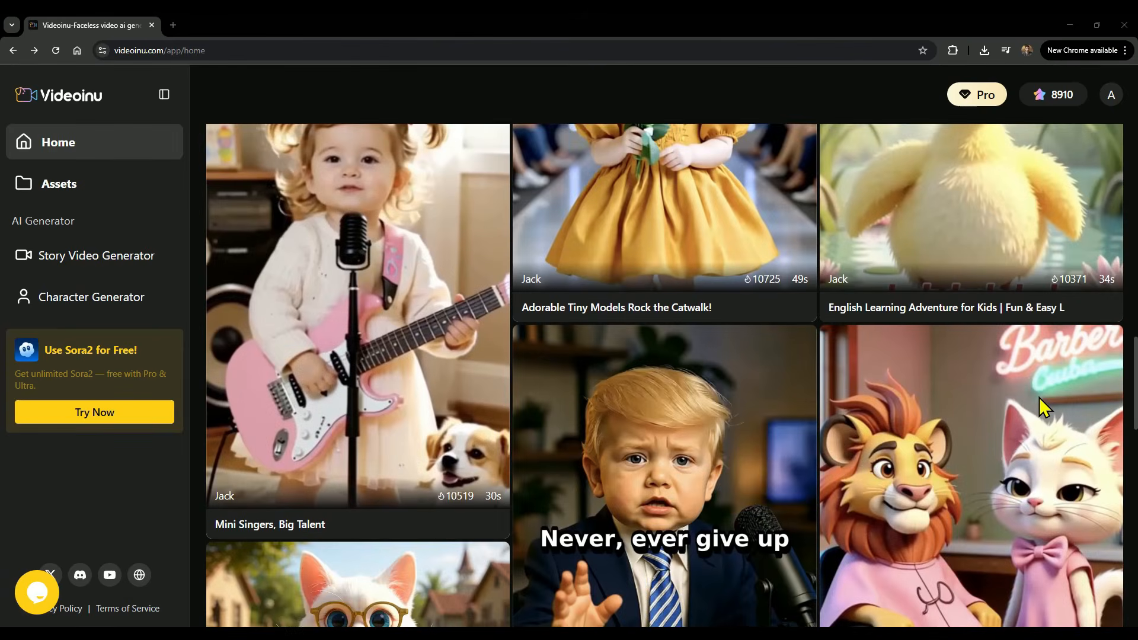
scroll(1043, 407, "down", 10)
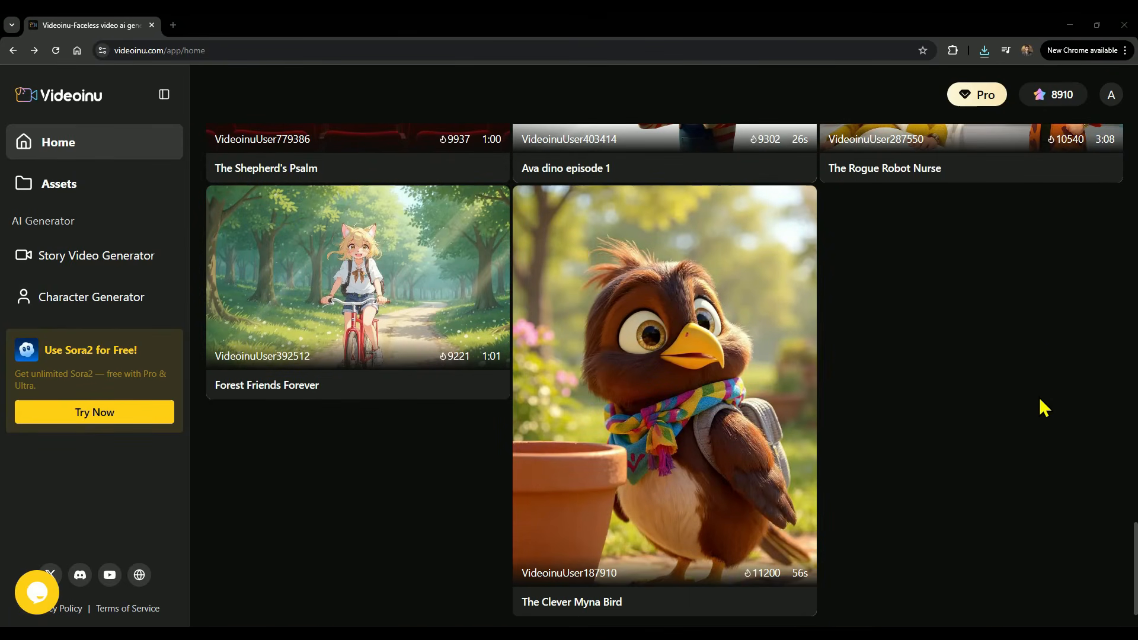
scroll(1041, 401, "up", 7)
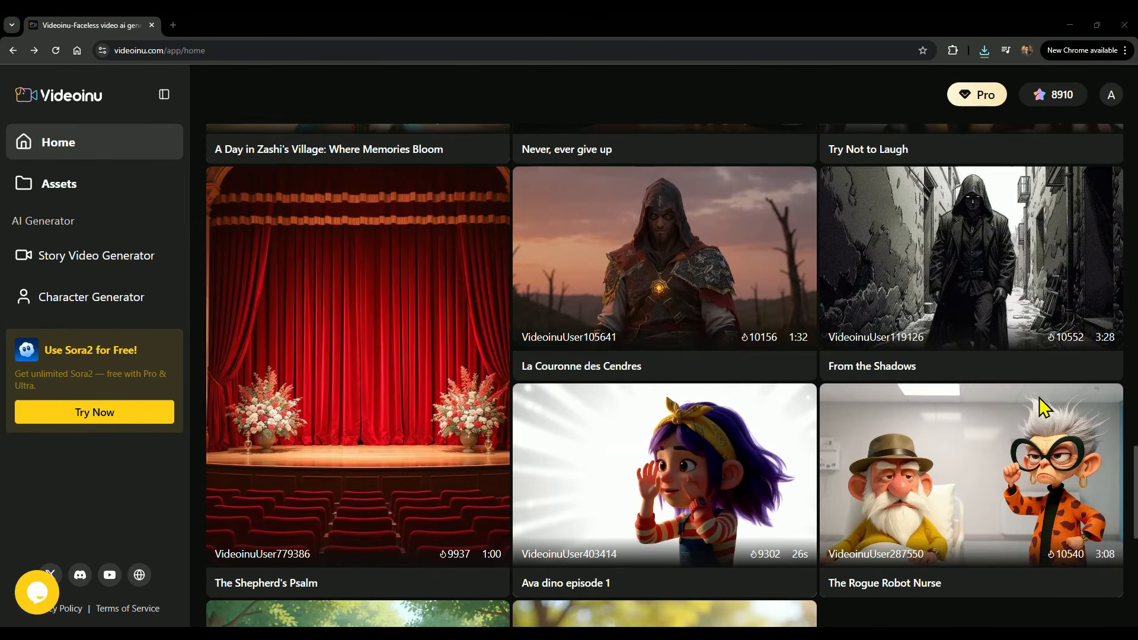
scroll(1039, 397, "up", 4)
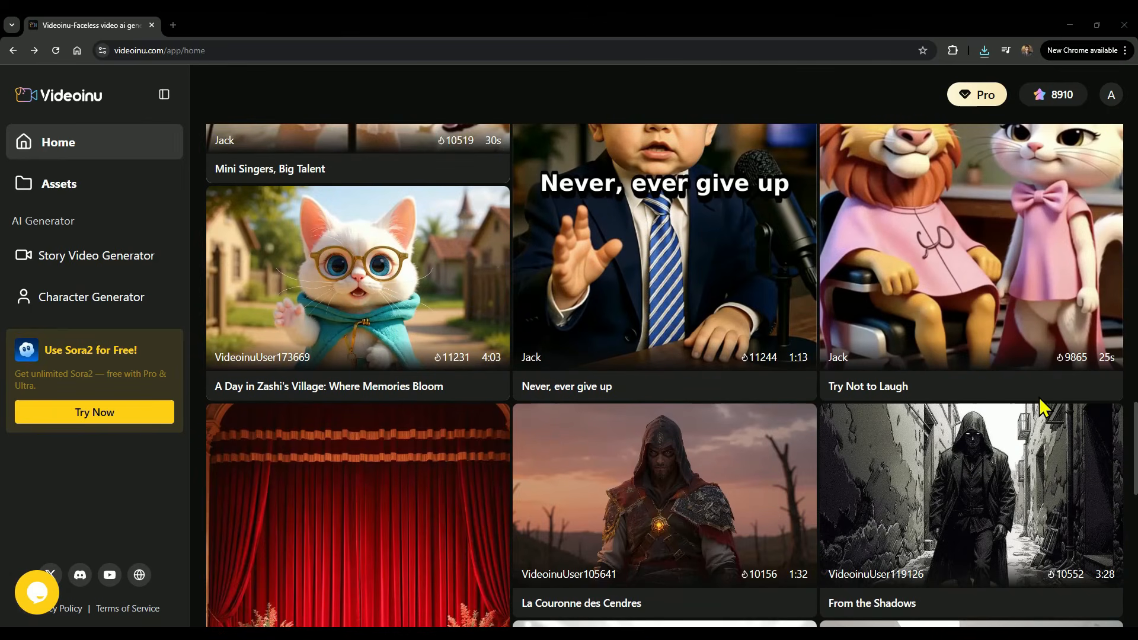
scroll(1043, 408, "up", 5)
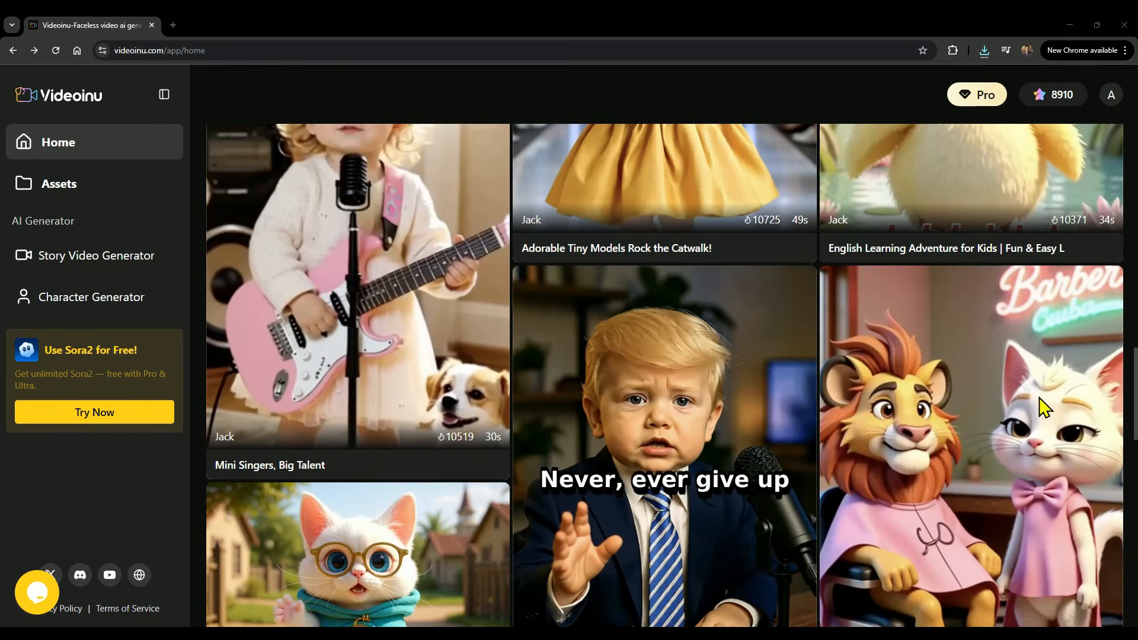
scroll(1041, 408, "up", 3)
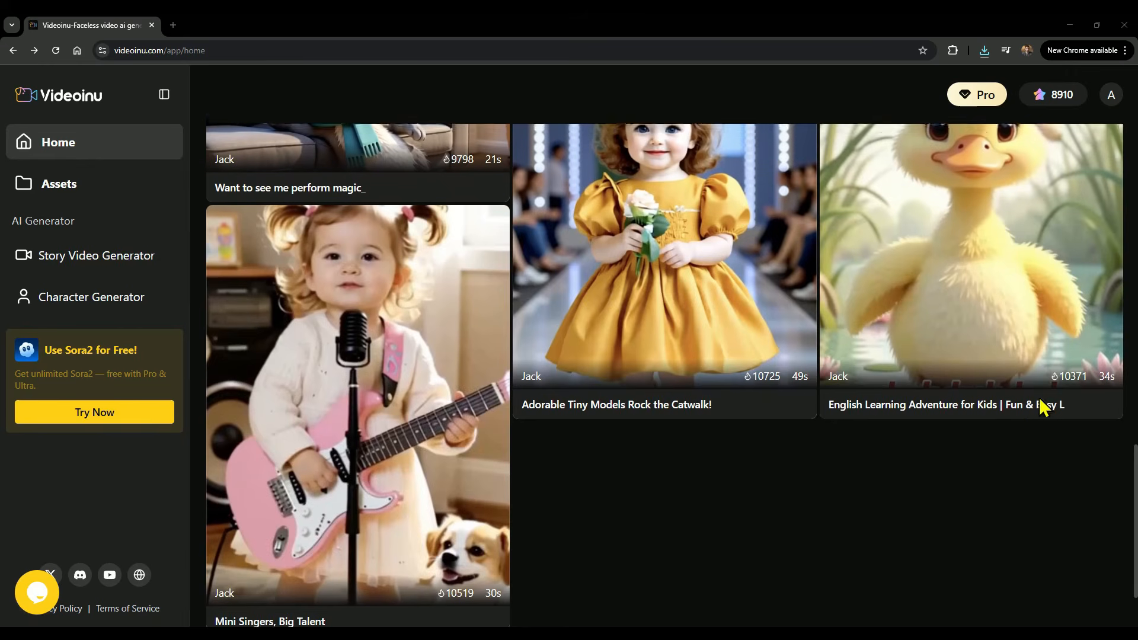
scroll(1041, 405, "up", 10)
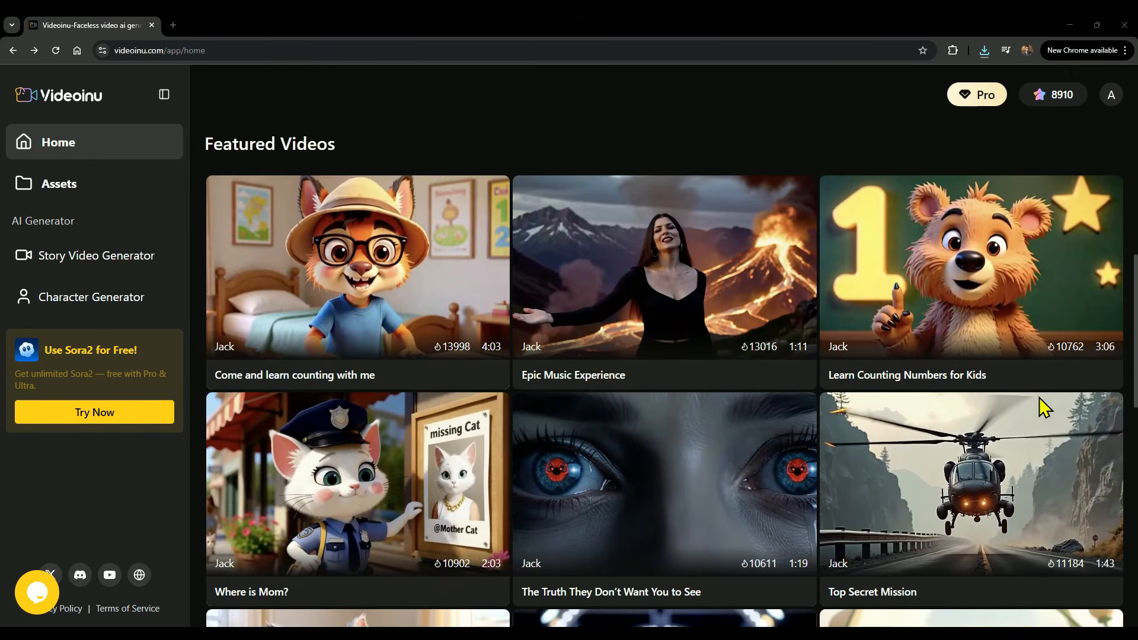
scroll(1039, 397, "up", 6)
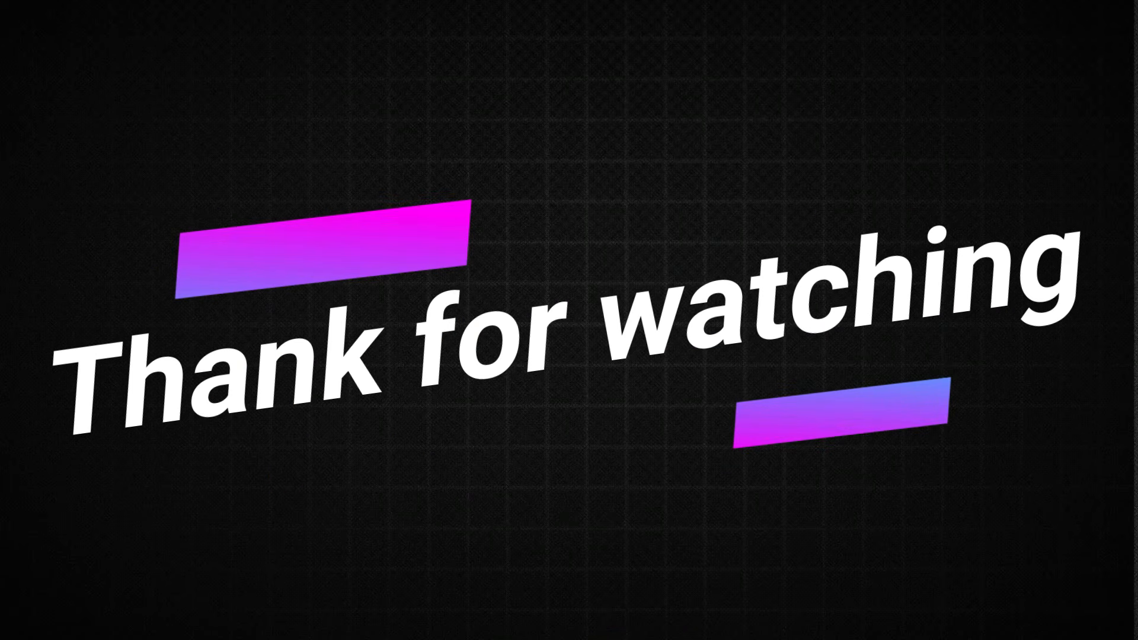